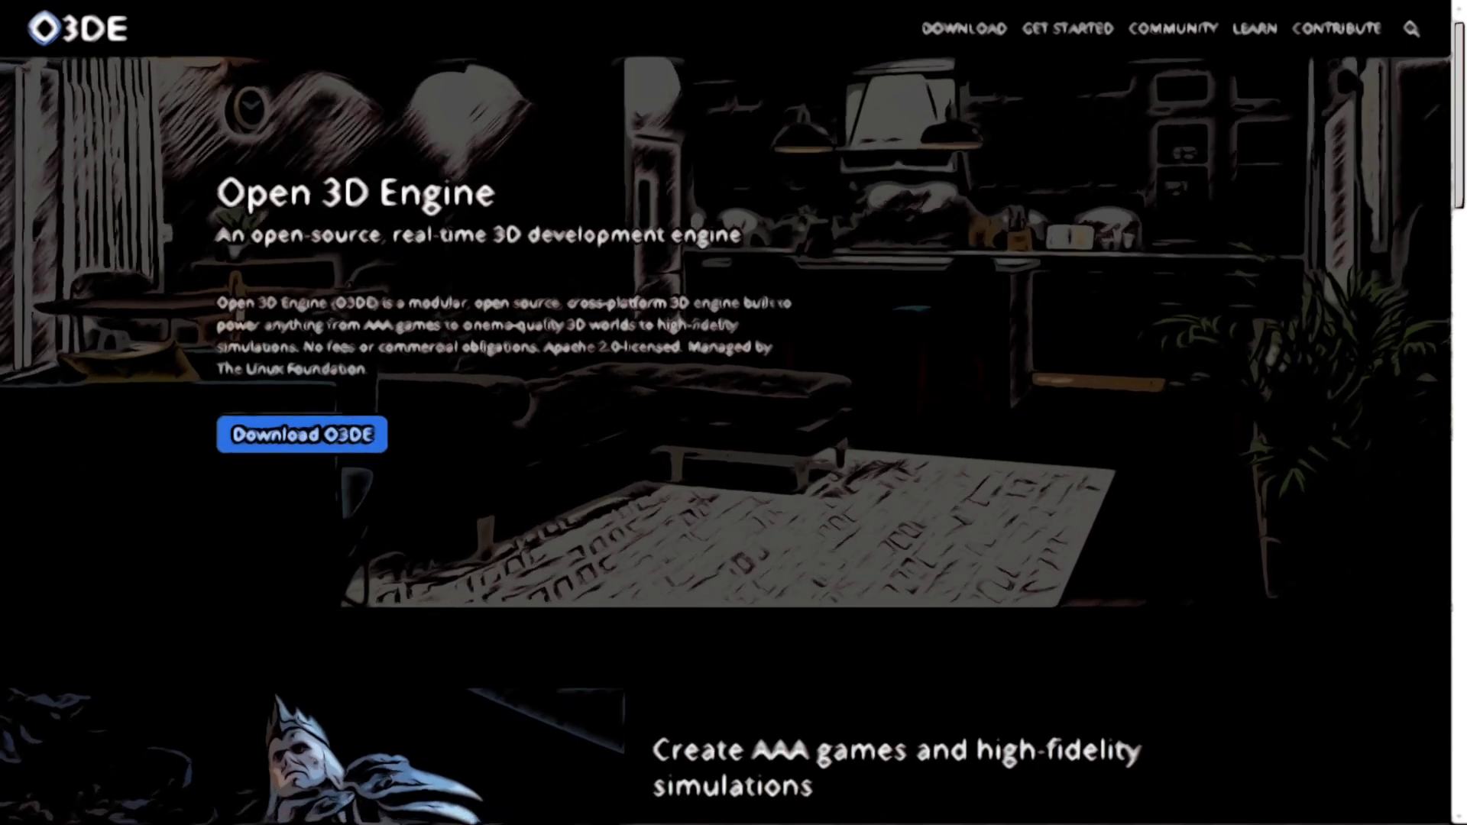
# - Scroll the O3DE homepage down to the 'Create AAA games and high-fidelity simulations' section
pyautogui.scroll(-1, 733, 427)
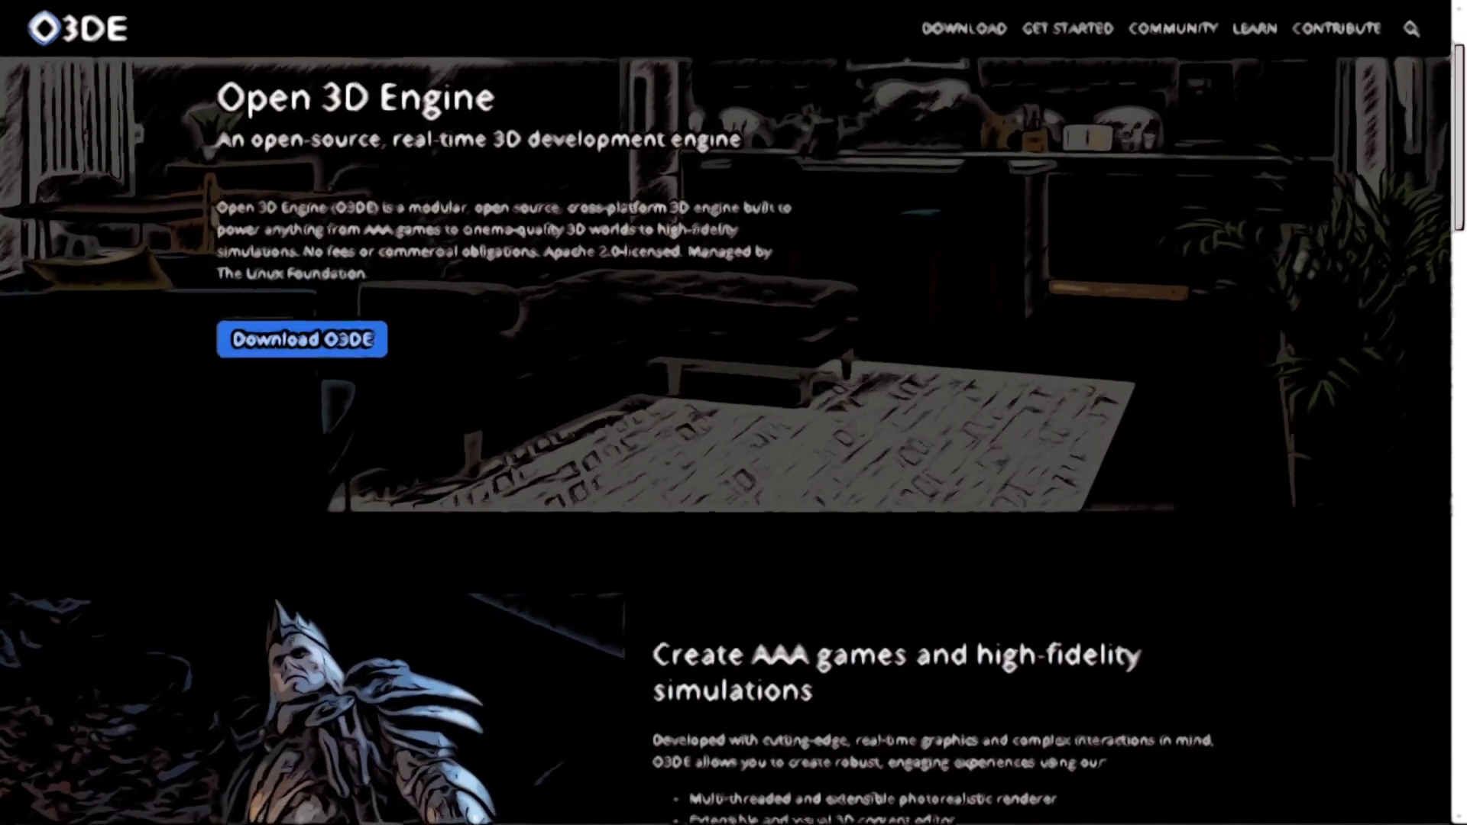
pyautogui.scroll(-2, 734, 428)
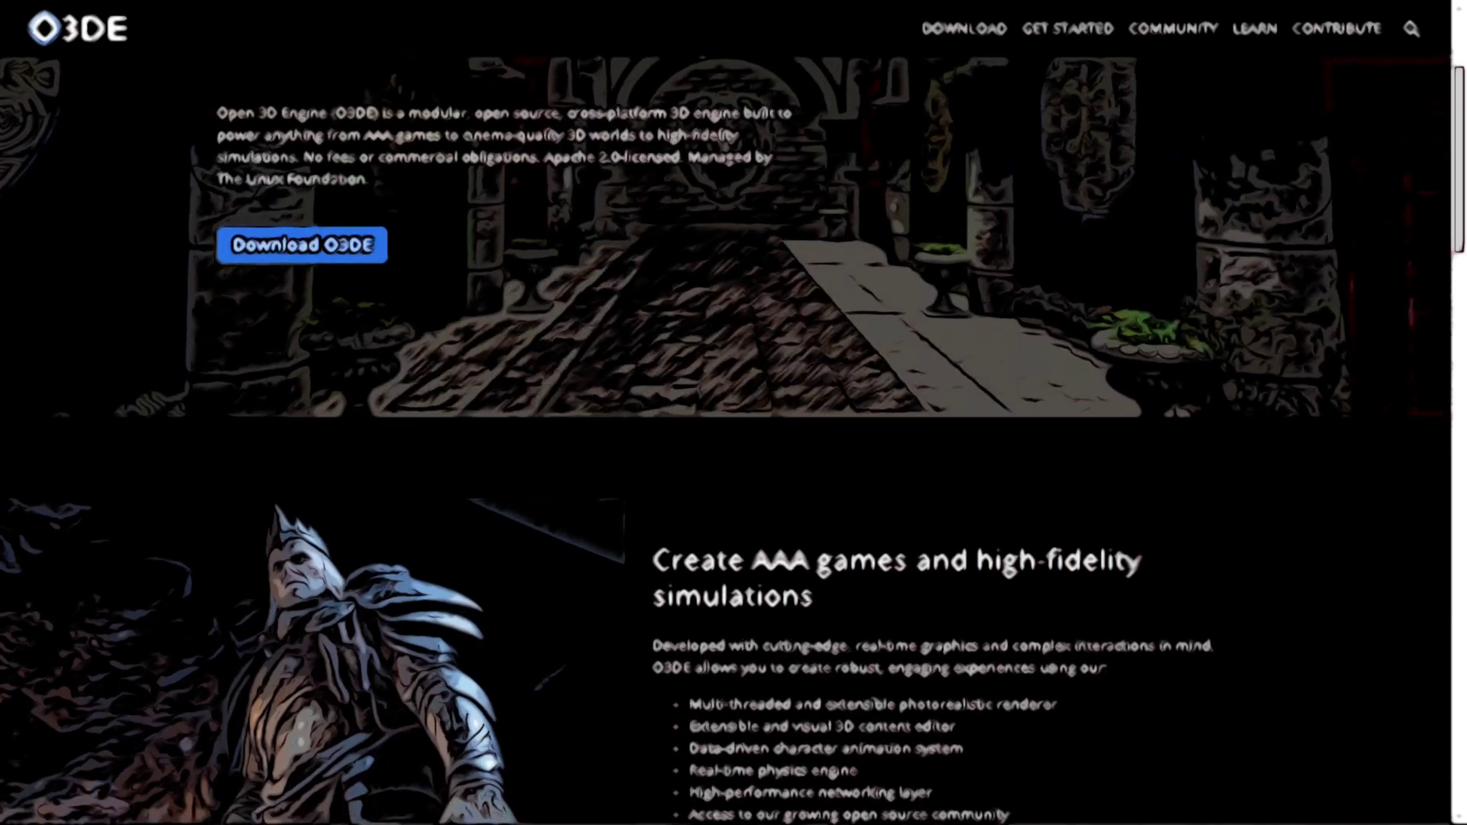
pyautogui.scroll(-2, 733, 428)
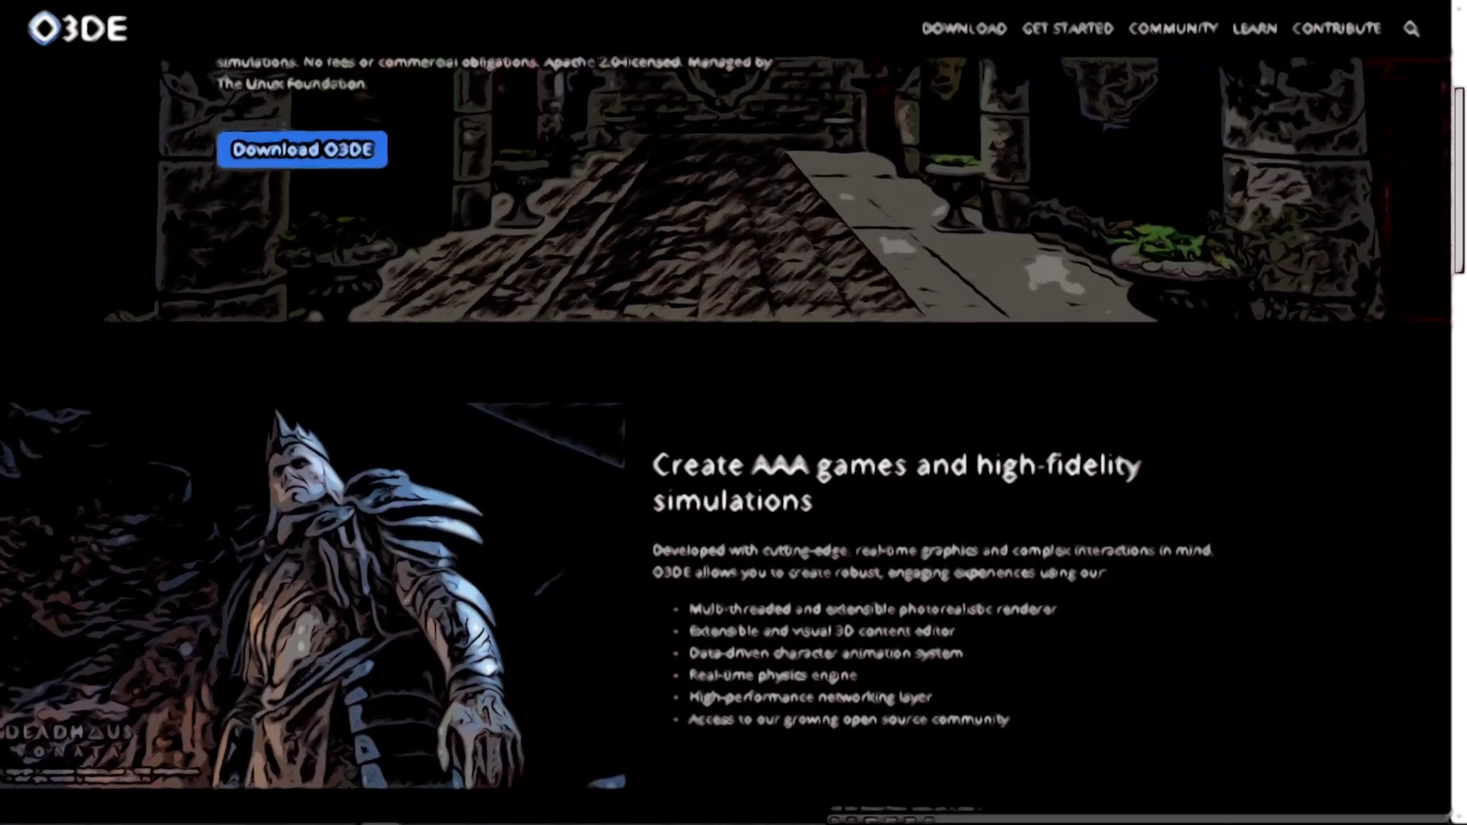
pyautogui.scroll(-2, 733, 428)
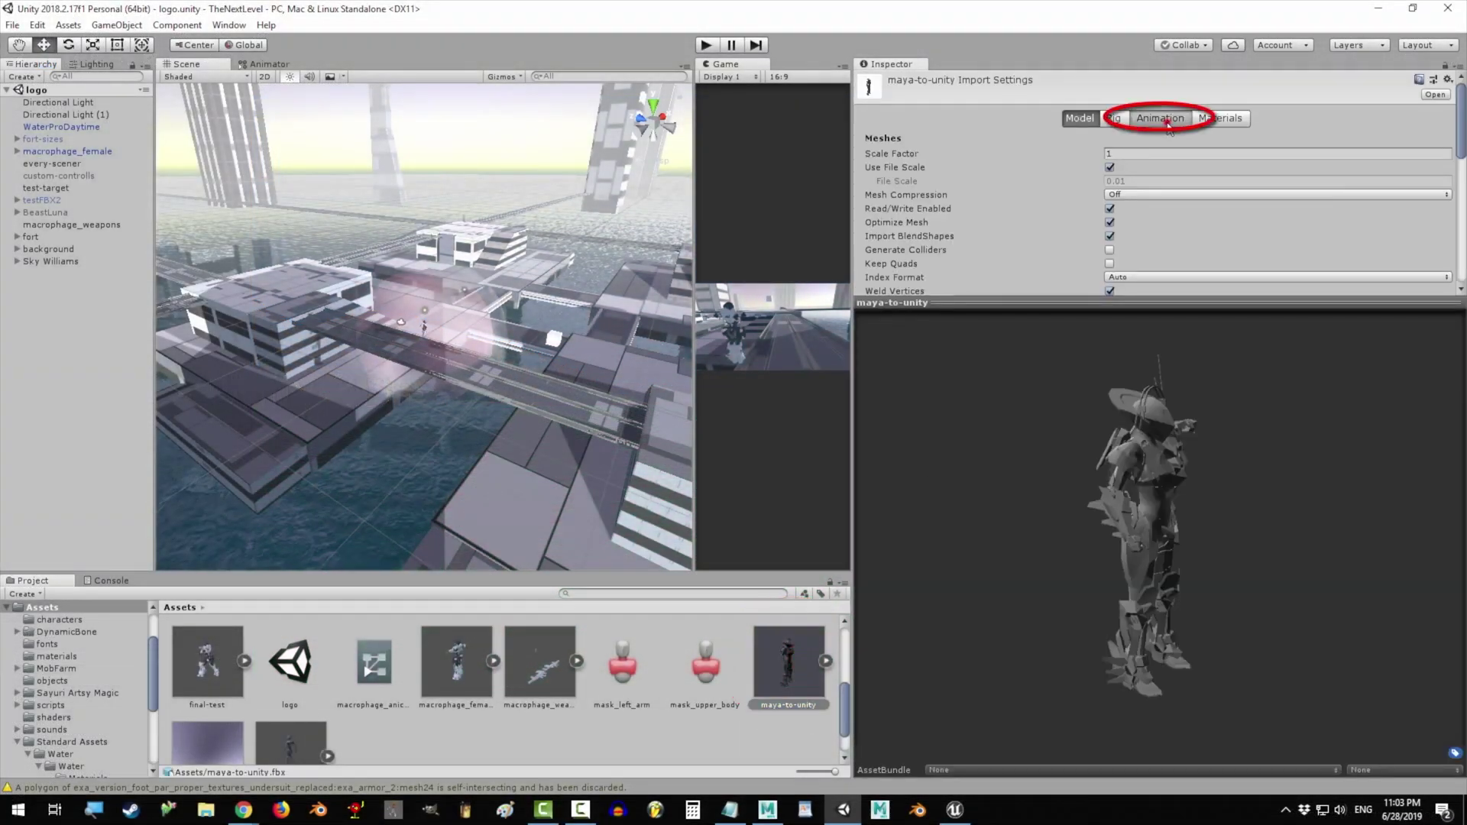
pyautogui.click(1161, 118)
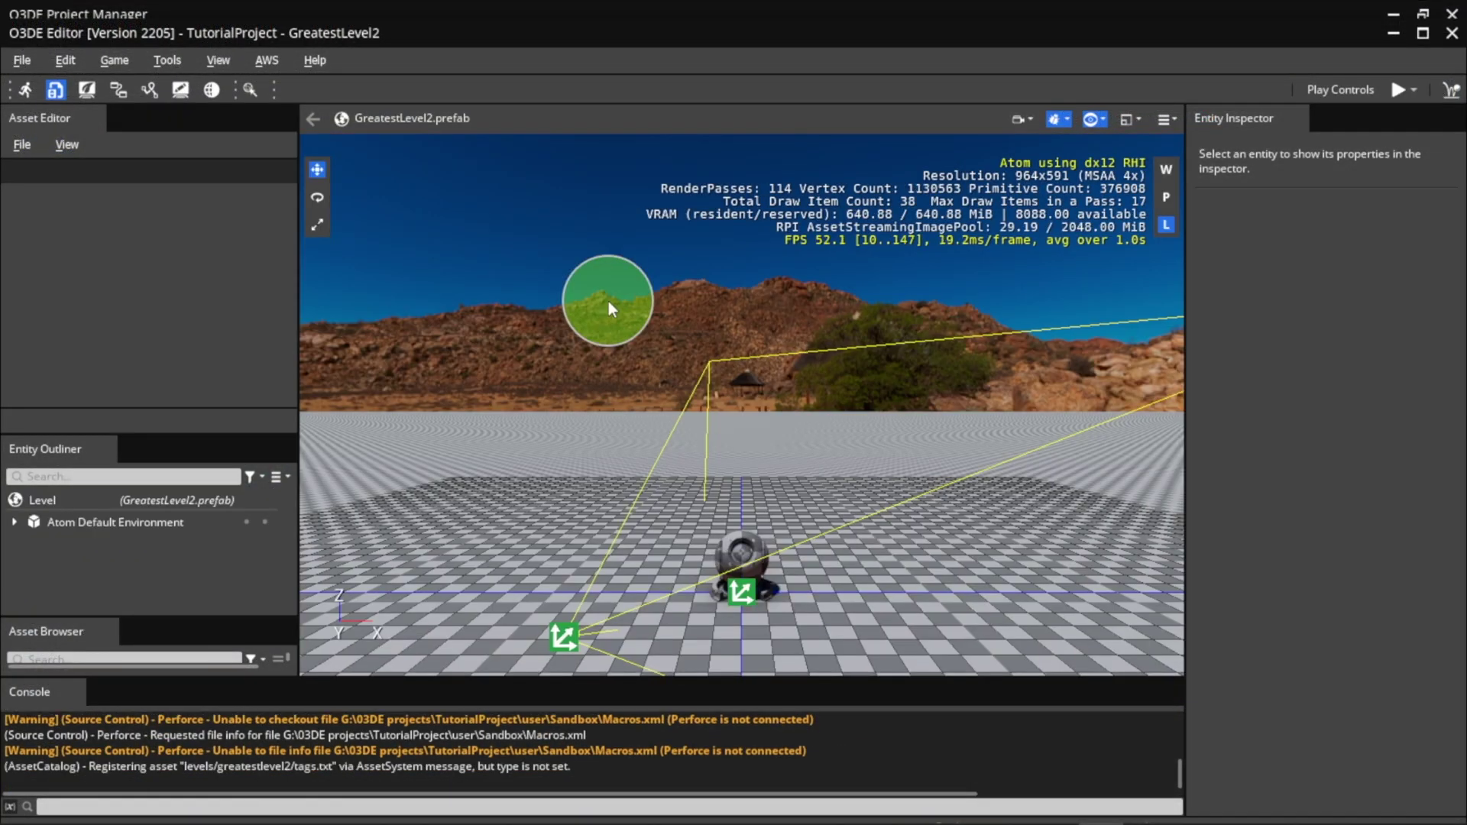
# - Tilt the view down, enlarge the Outliner, and inspect Ground, Camera, Grid and Shader Ball
pyautogui.moveTo(716, 478); pyautogui.dragTo(271, 219, button='right')
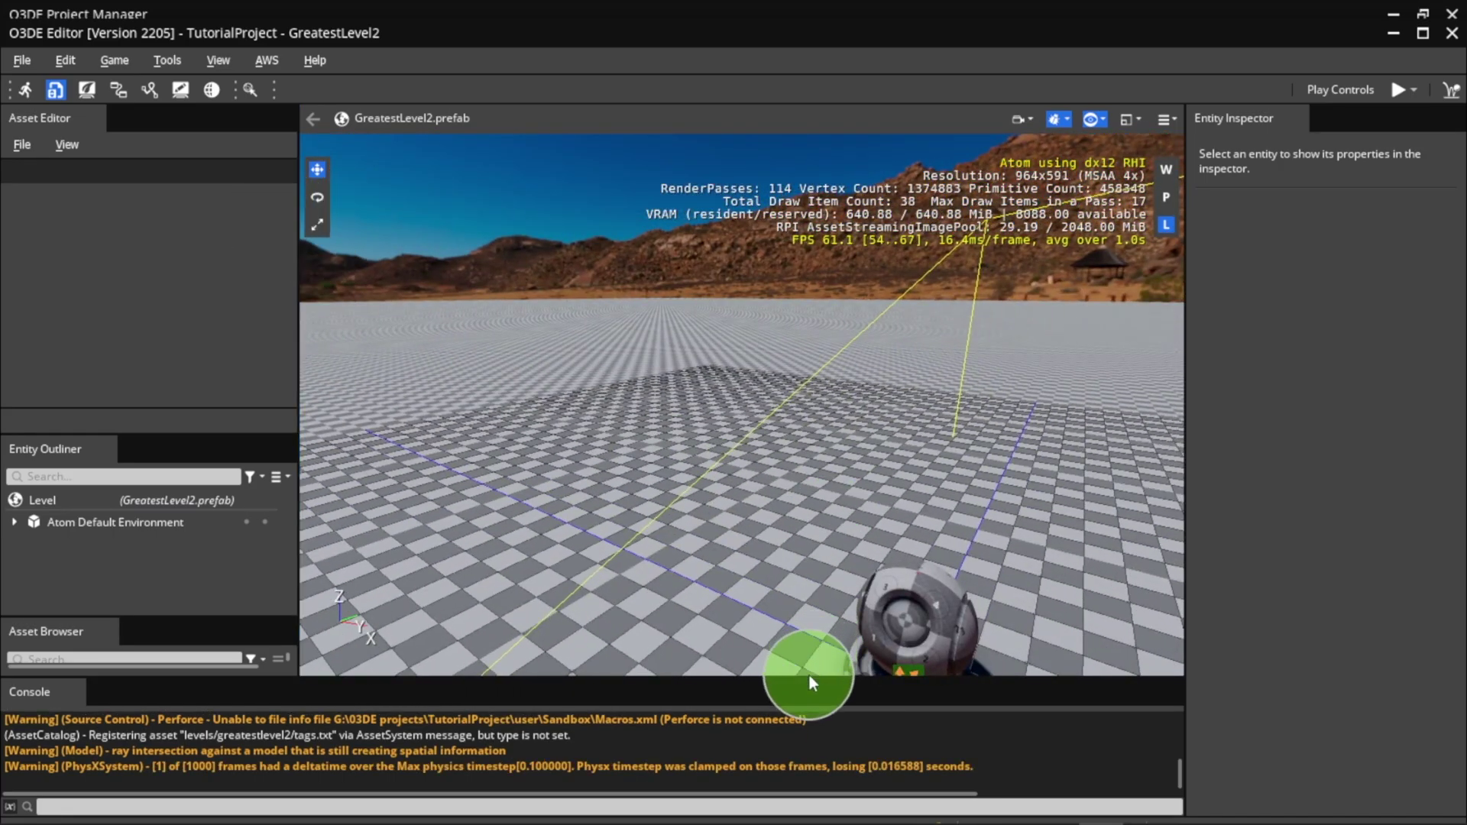
pyautogui.moveTo(114, 425); pyautogui.dragTo(69, 308)
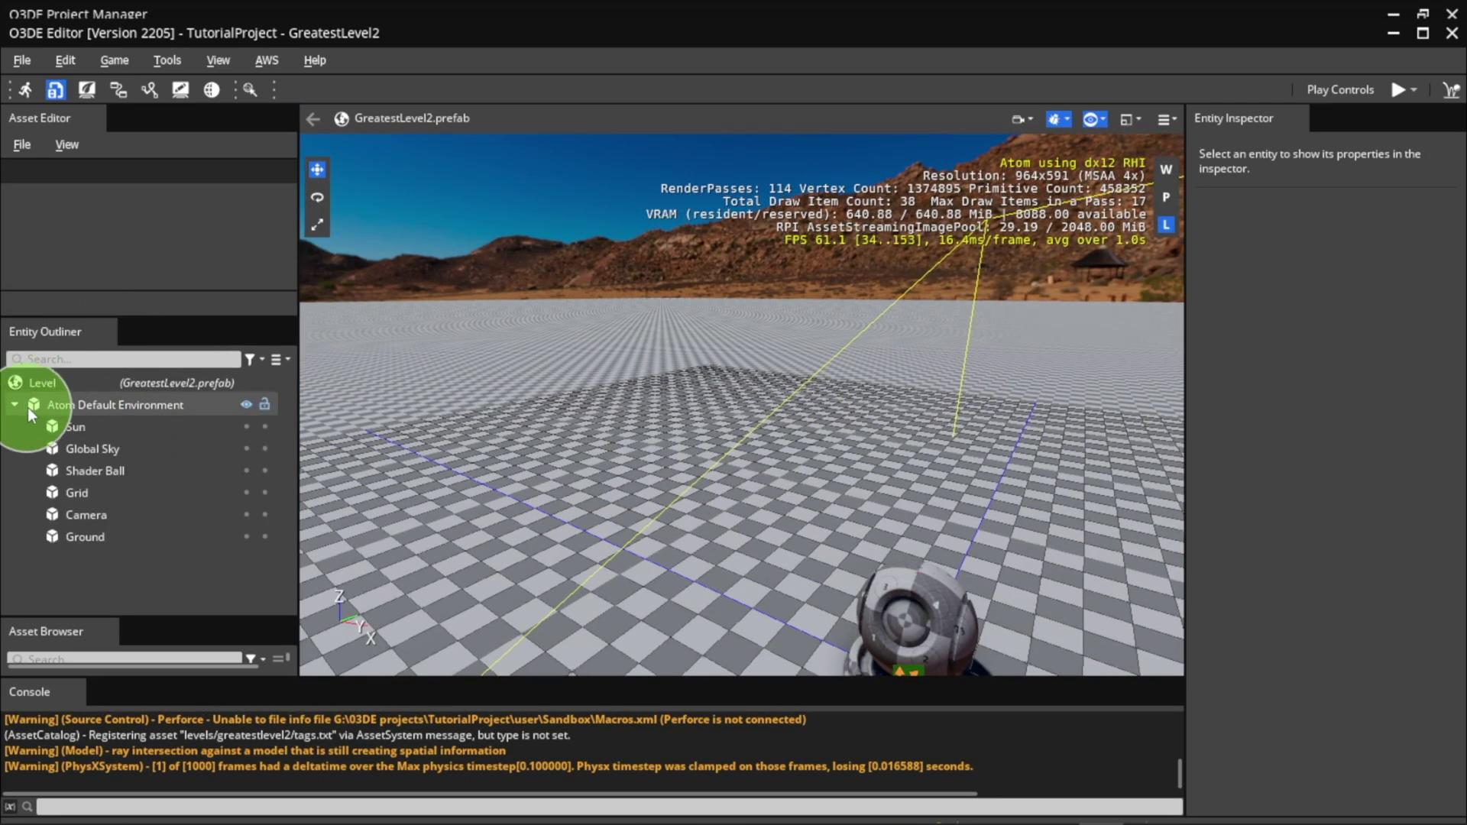
pyautogui.click(105, 538)
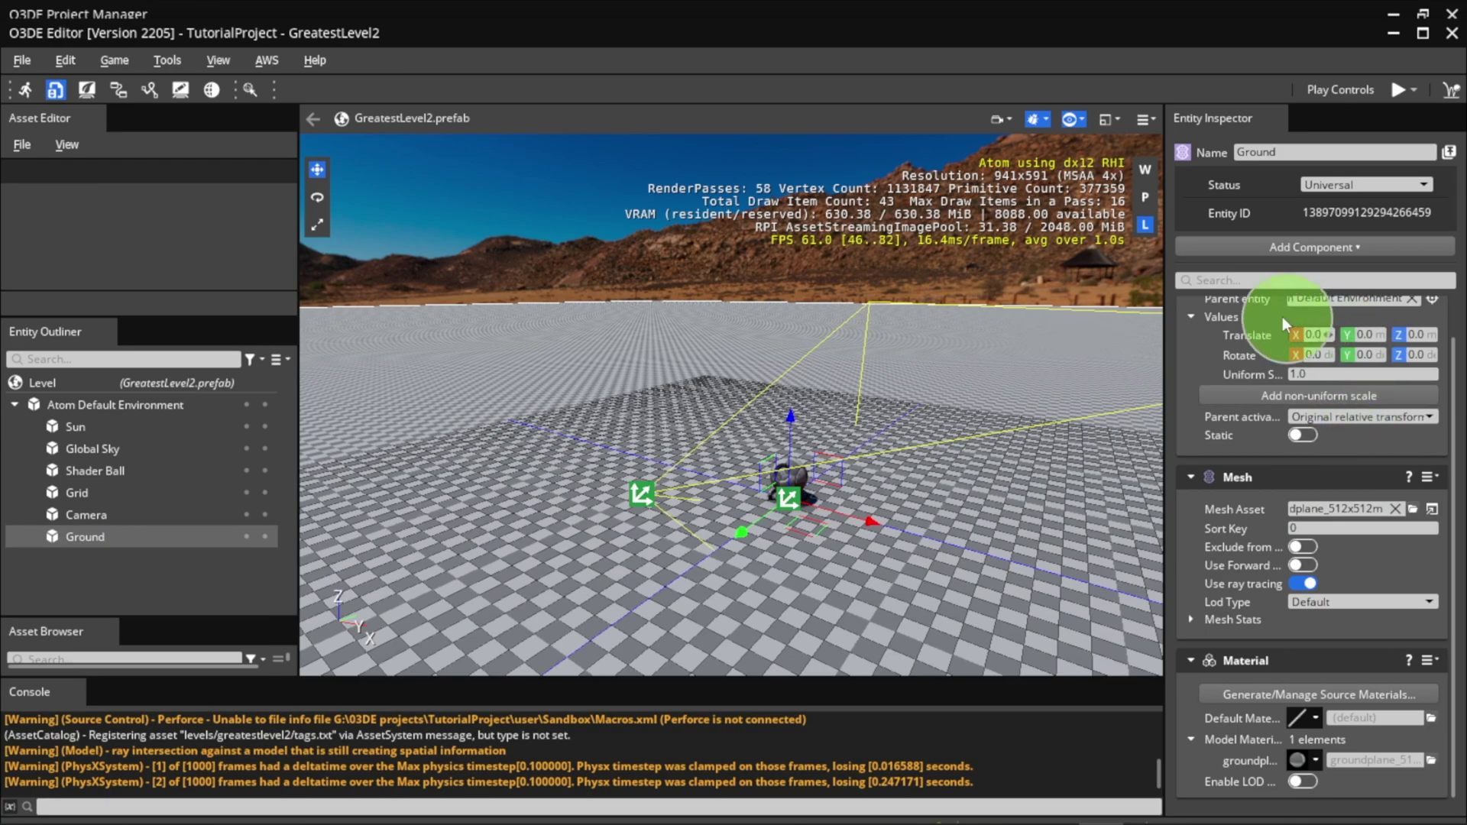
pyautogui.click(160, 519)
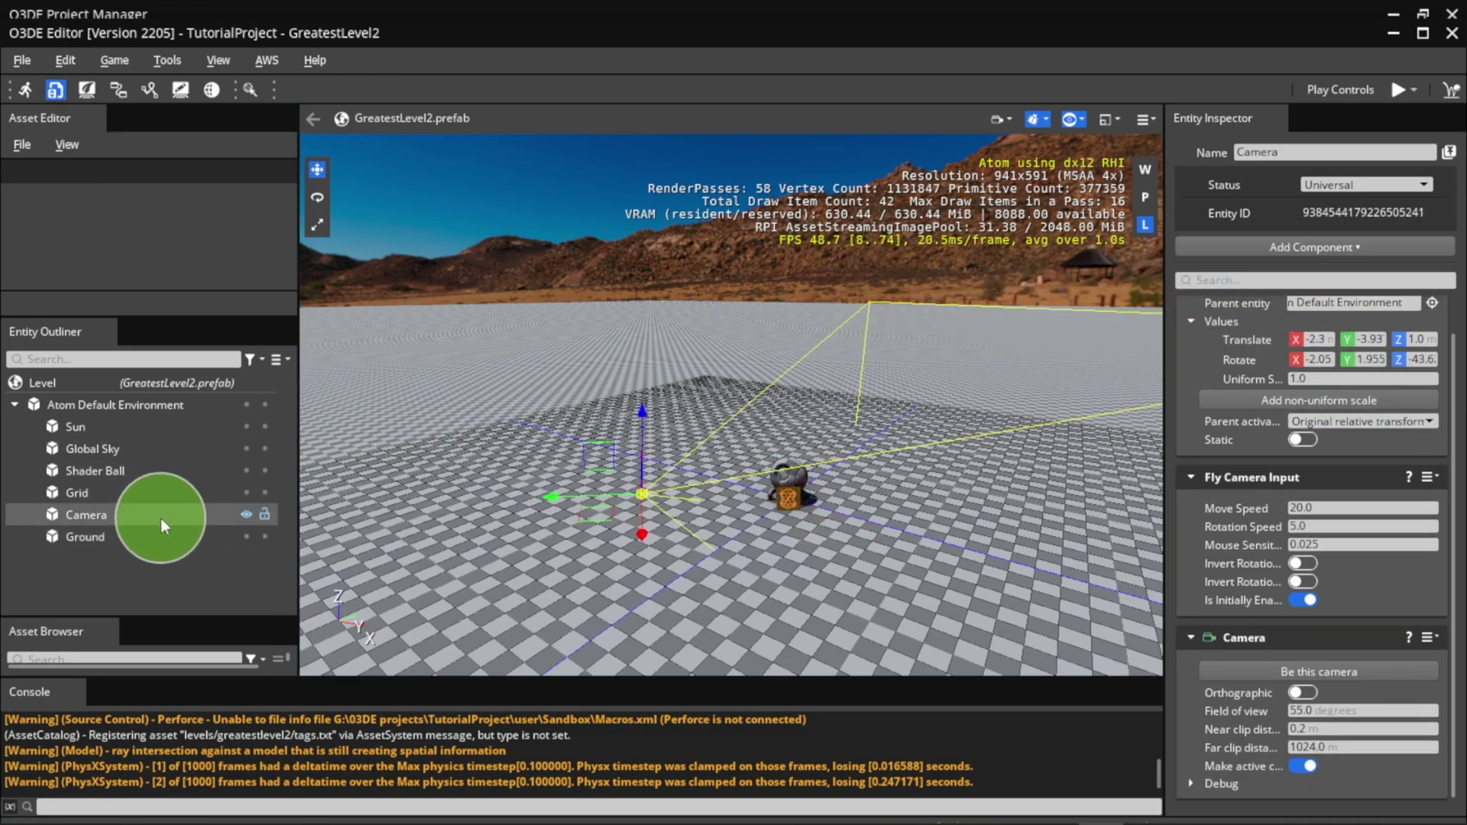
pyautogui.click(160, 490)
pyautogui.click(161, 472)
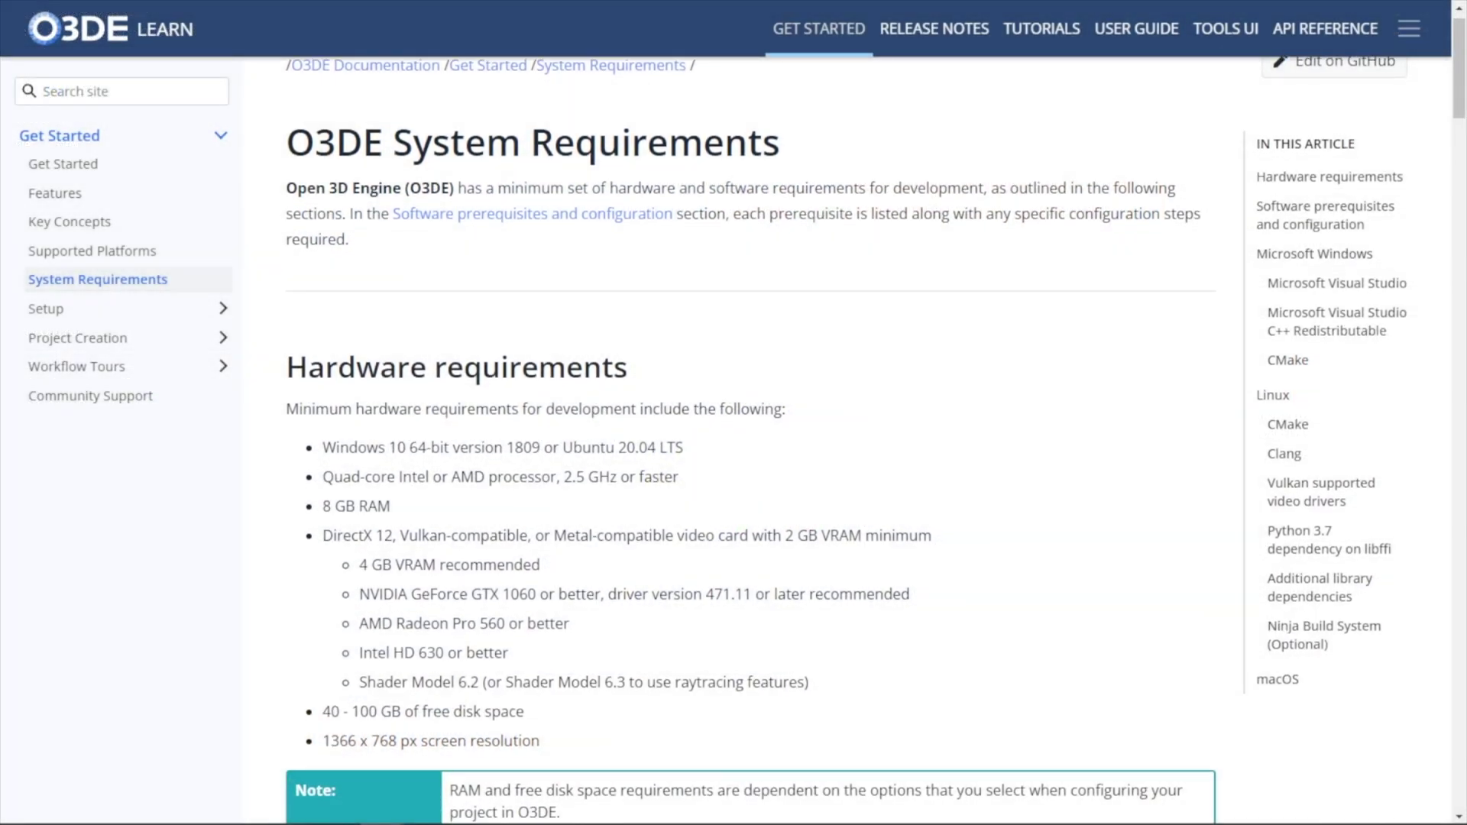
# - Scroll the System Requirements page down to the Hardware requirements section and its Note box
pyautogui.scroll(-1, 748, 458)
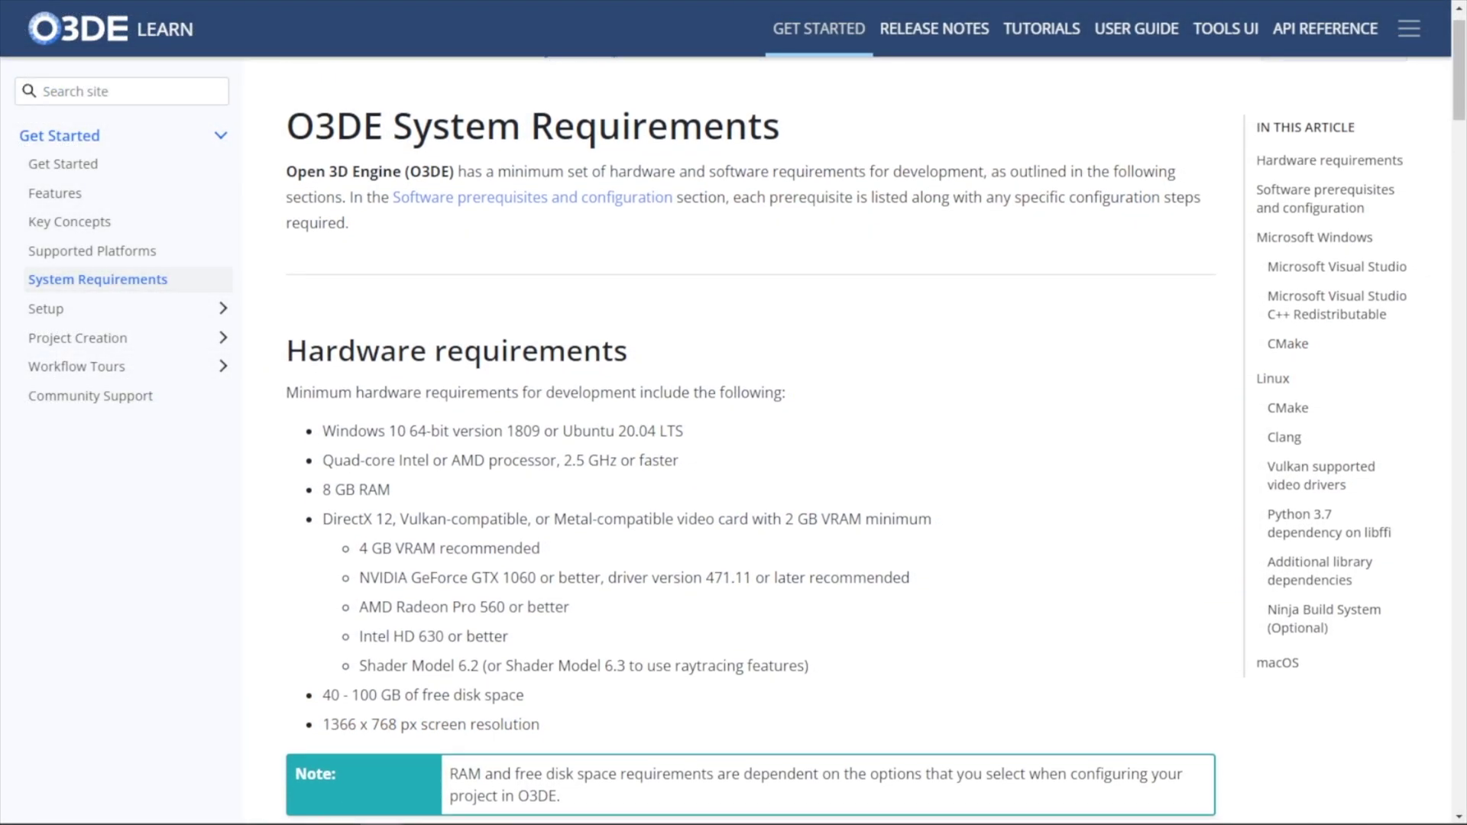
pyautogui.scroll(-1, 749, 458)
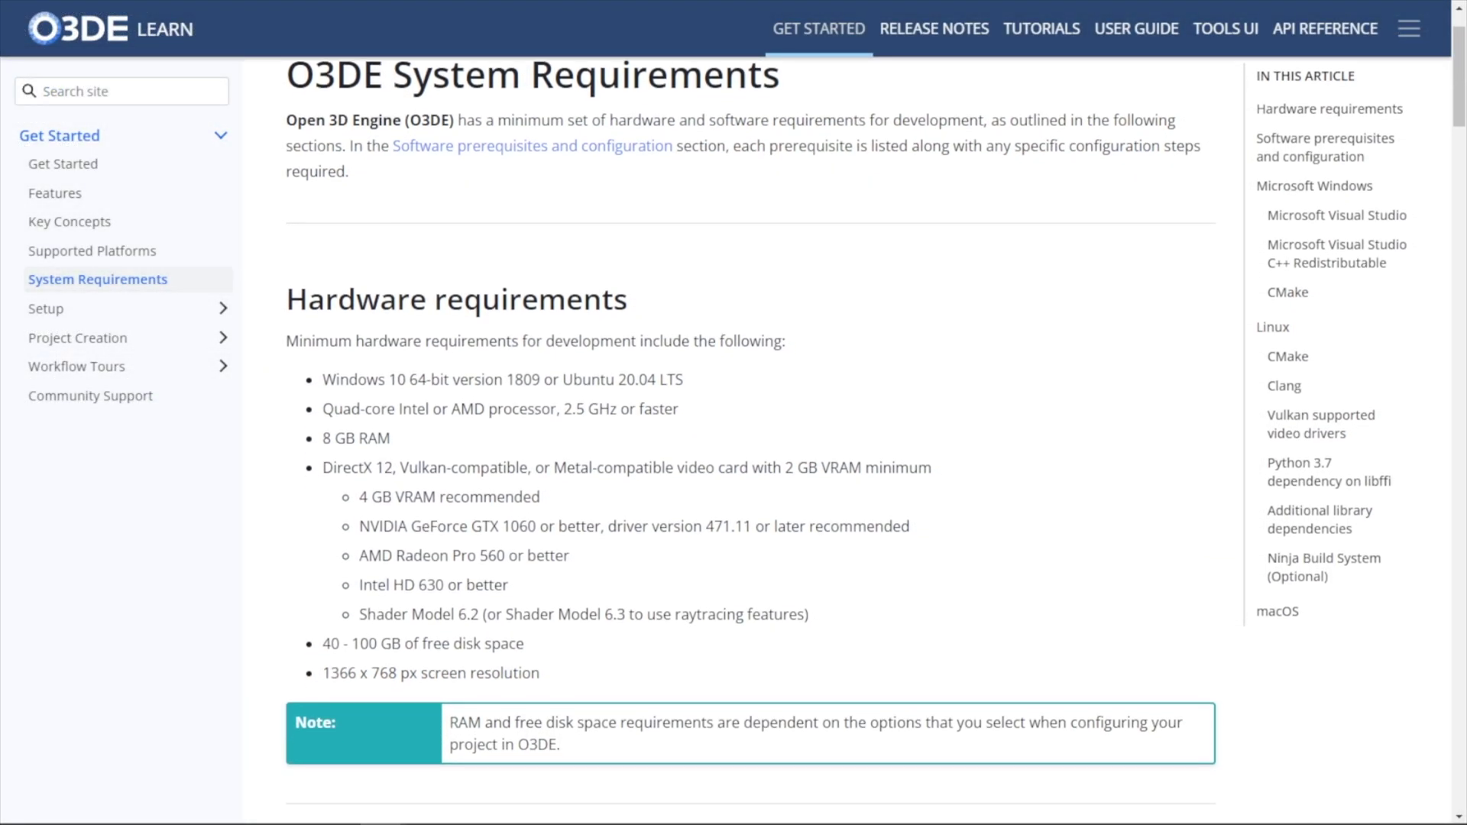
pyautogui.scroll(-1, 748, 459)
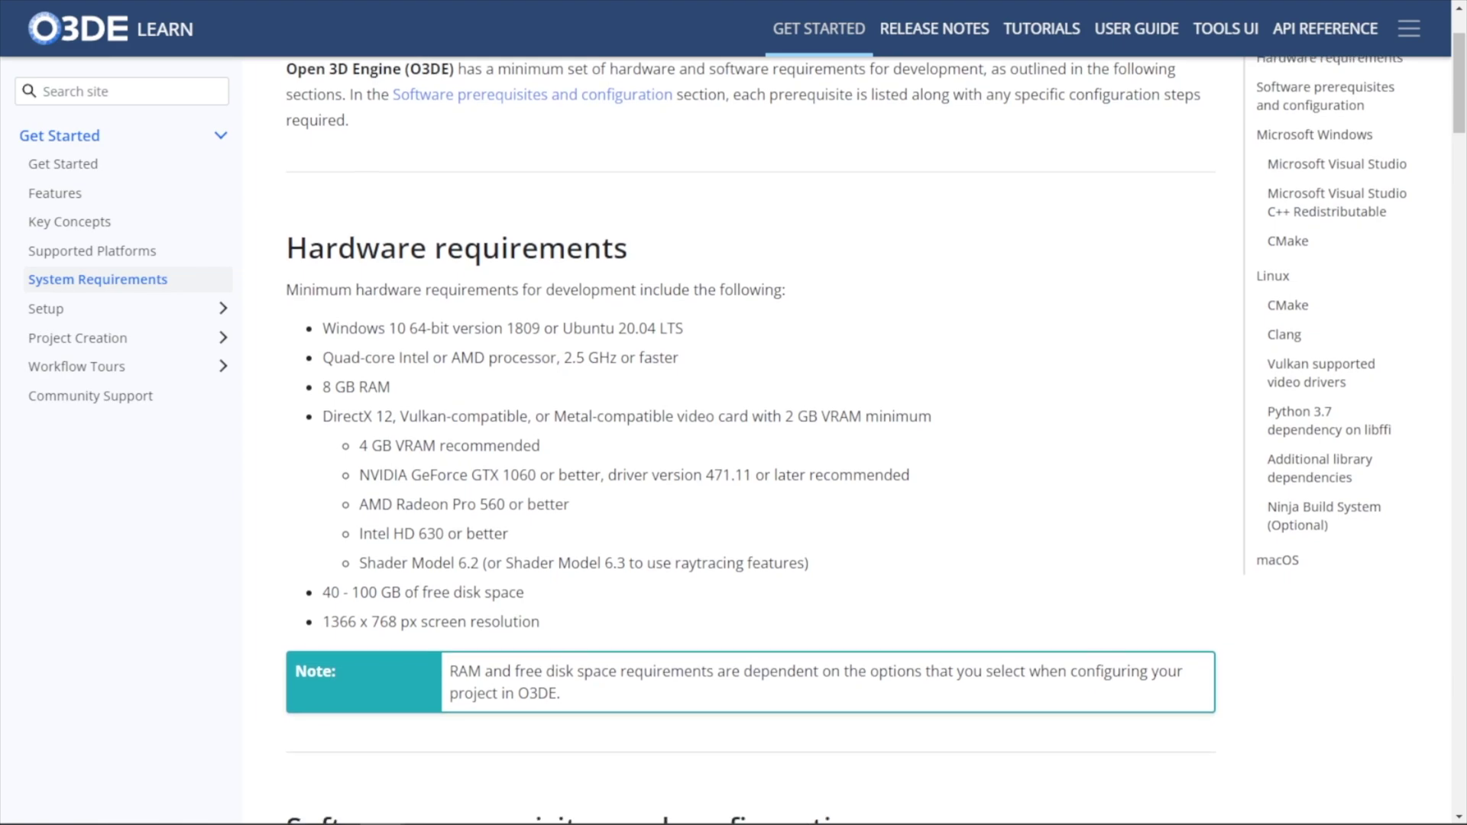
pyautogui.scroll(-1, 749, 458)
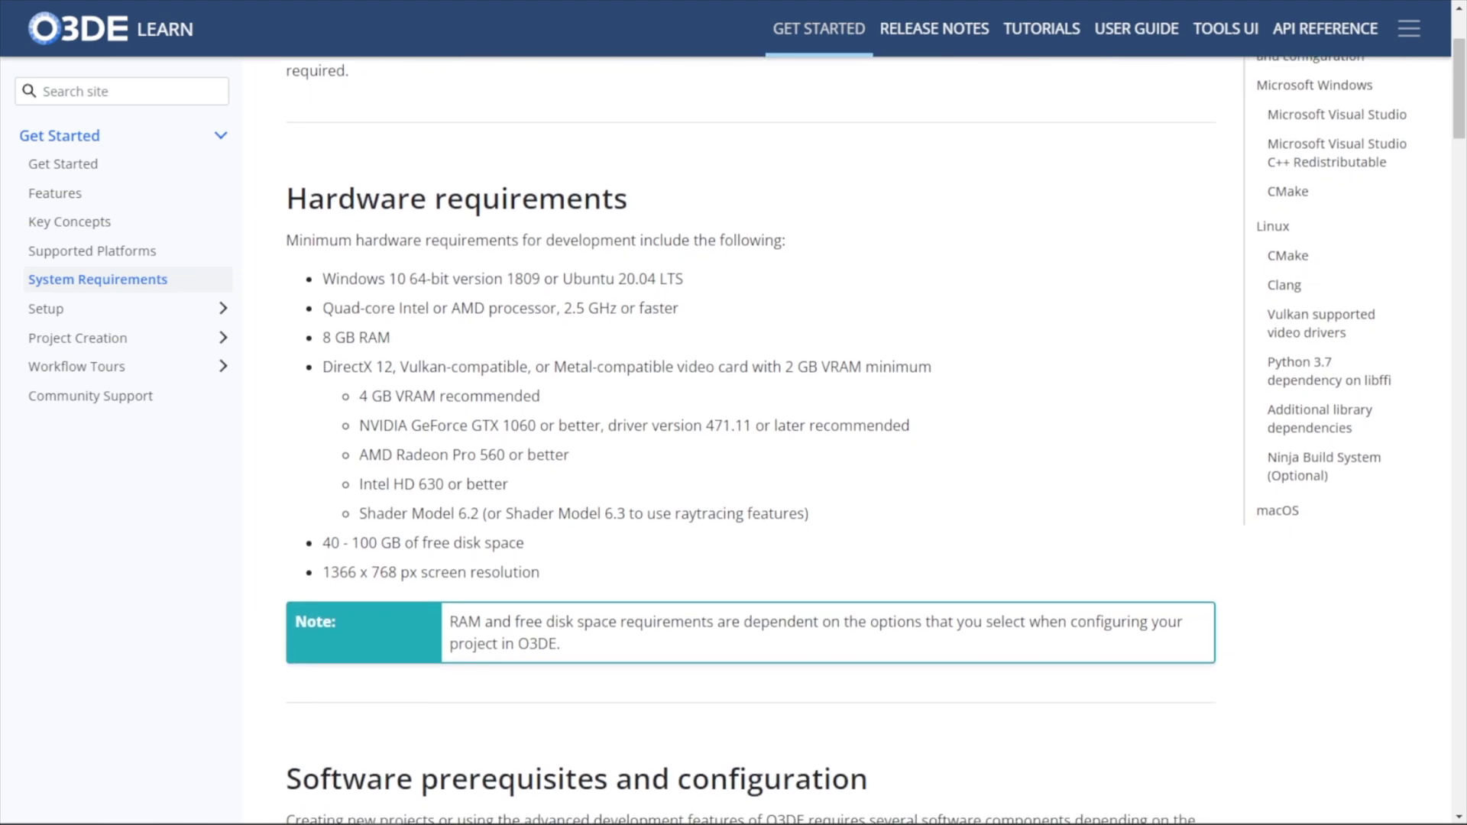
pyautogui.scroll(-1, 749, 459)
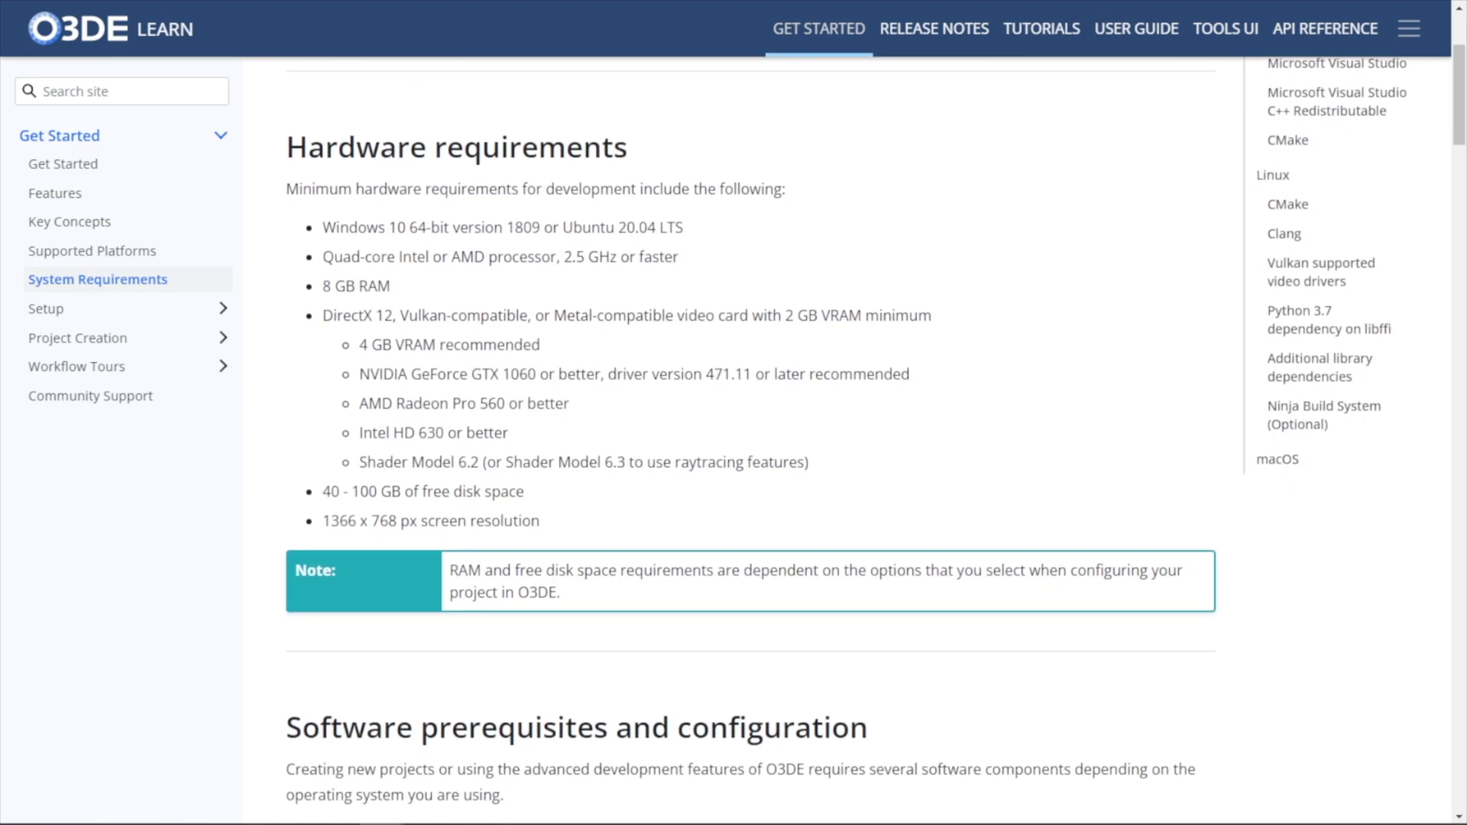
pyautogui.scroll(-1, 749, 458)
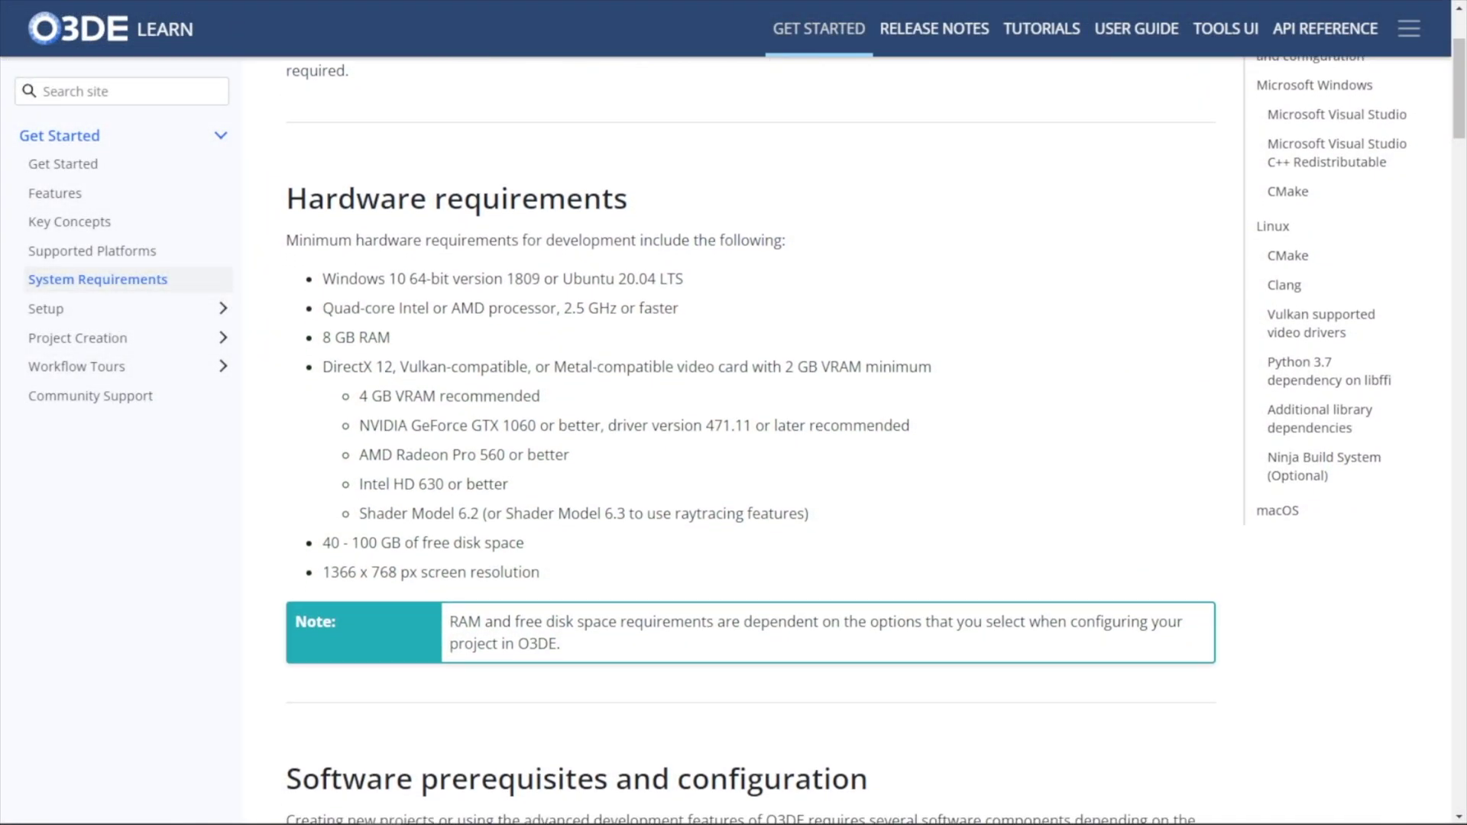
# - Scroll through the Visual Studio, C++ Redistributable and CMake requirement sections
pyautogui.scroll(-1, 733, 435)
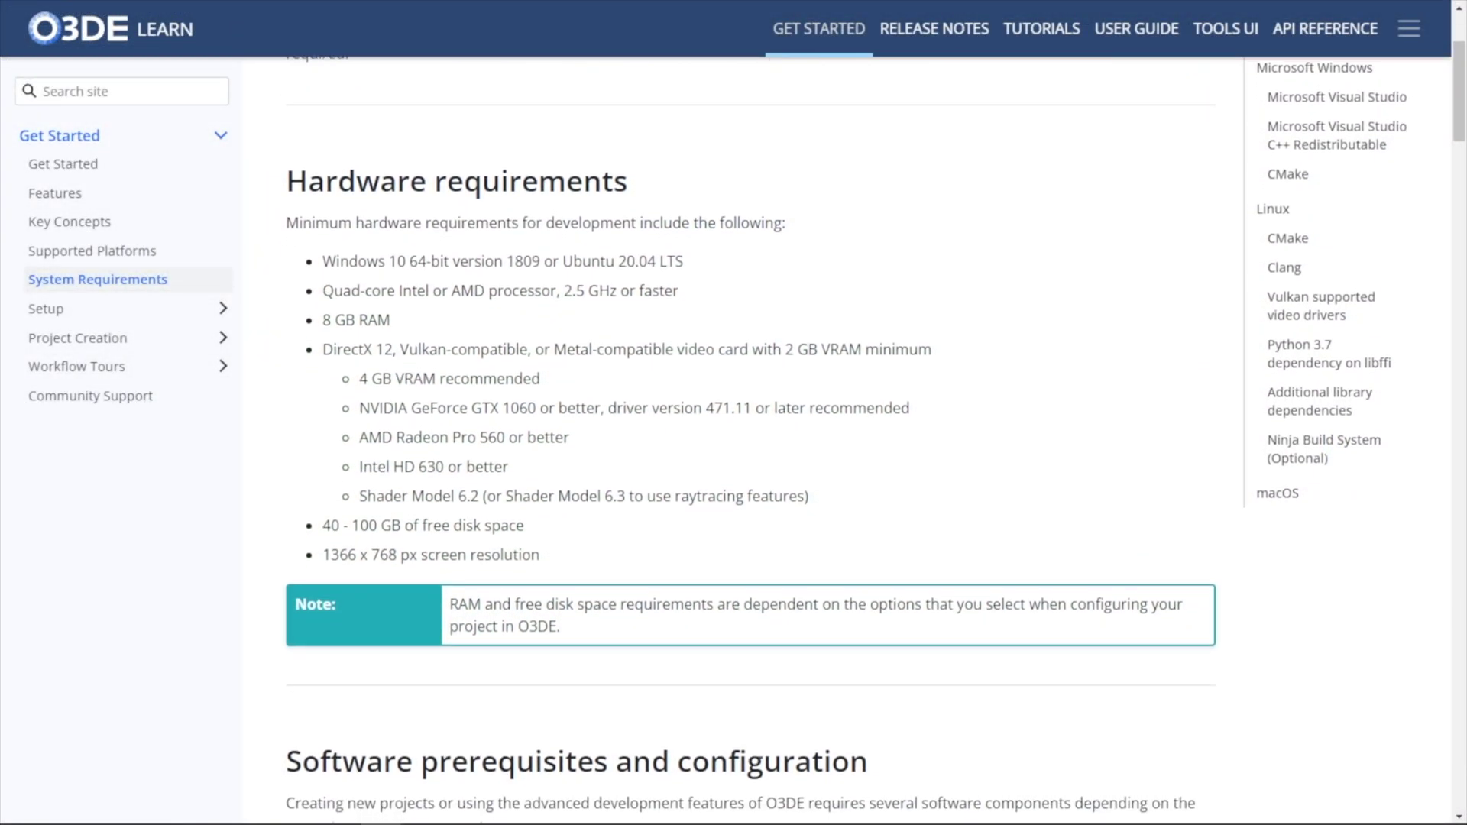
pyautogui.scroll(-2, 733, 435)
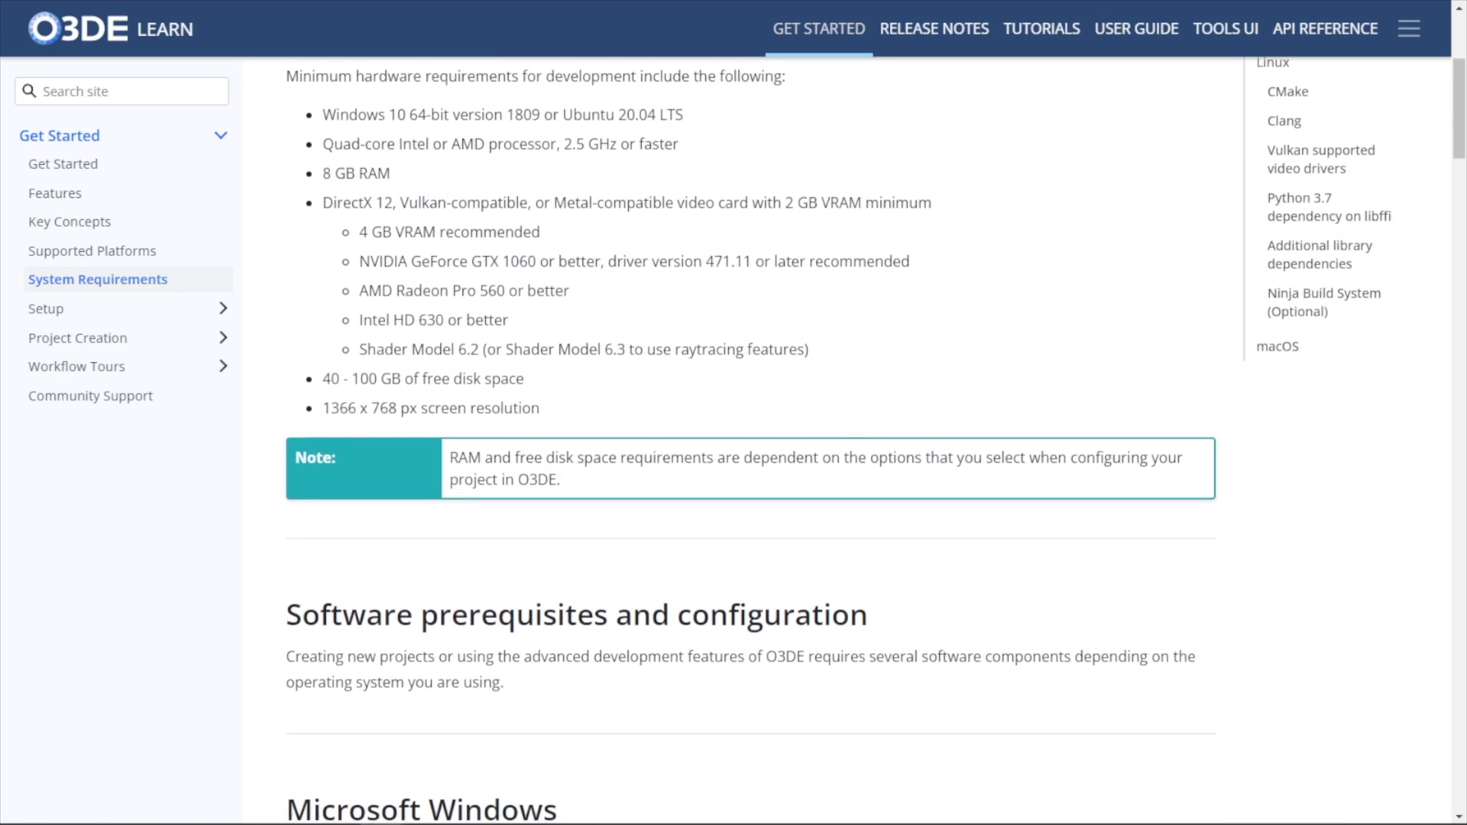
pyautogui.scroll(-4, 733, 435)
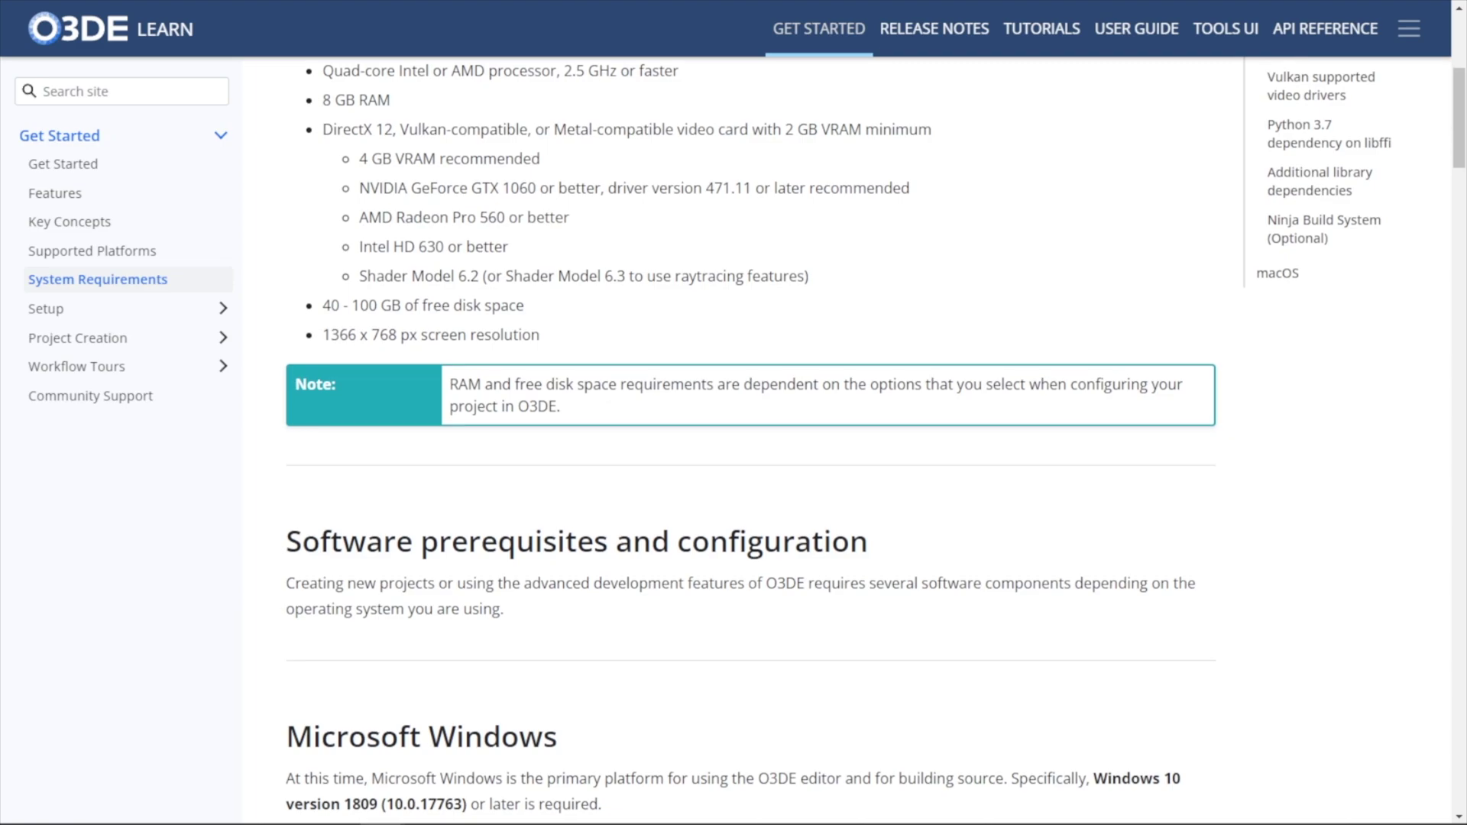
pyautogui.scroll(-2, 733, 435)
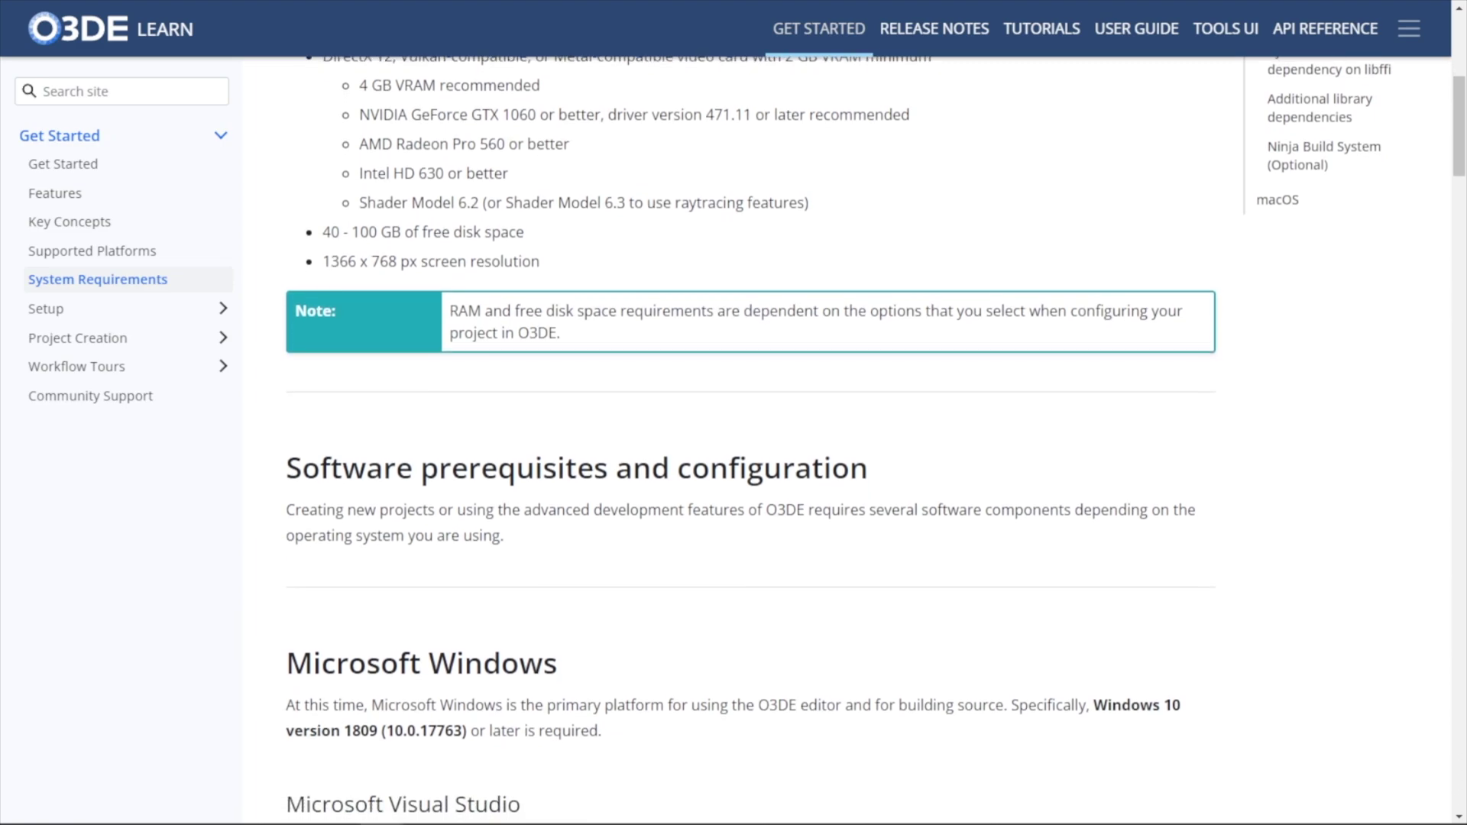
pyautogui.scroll(-4, 733, 435)
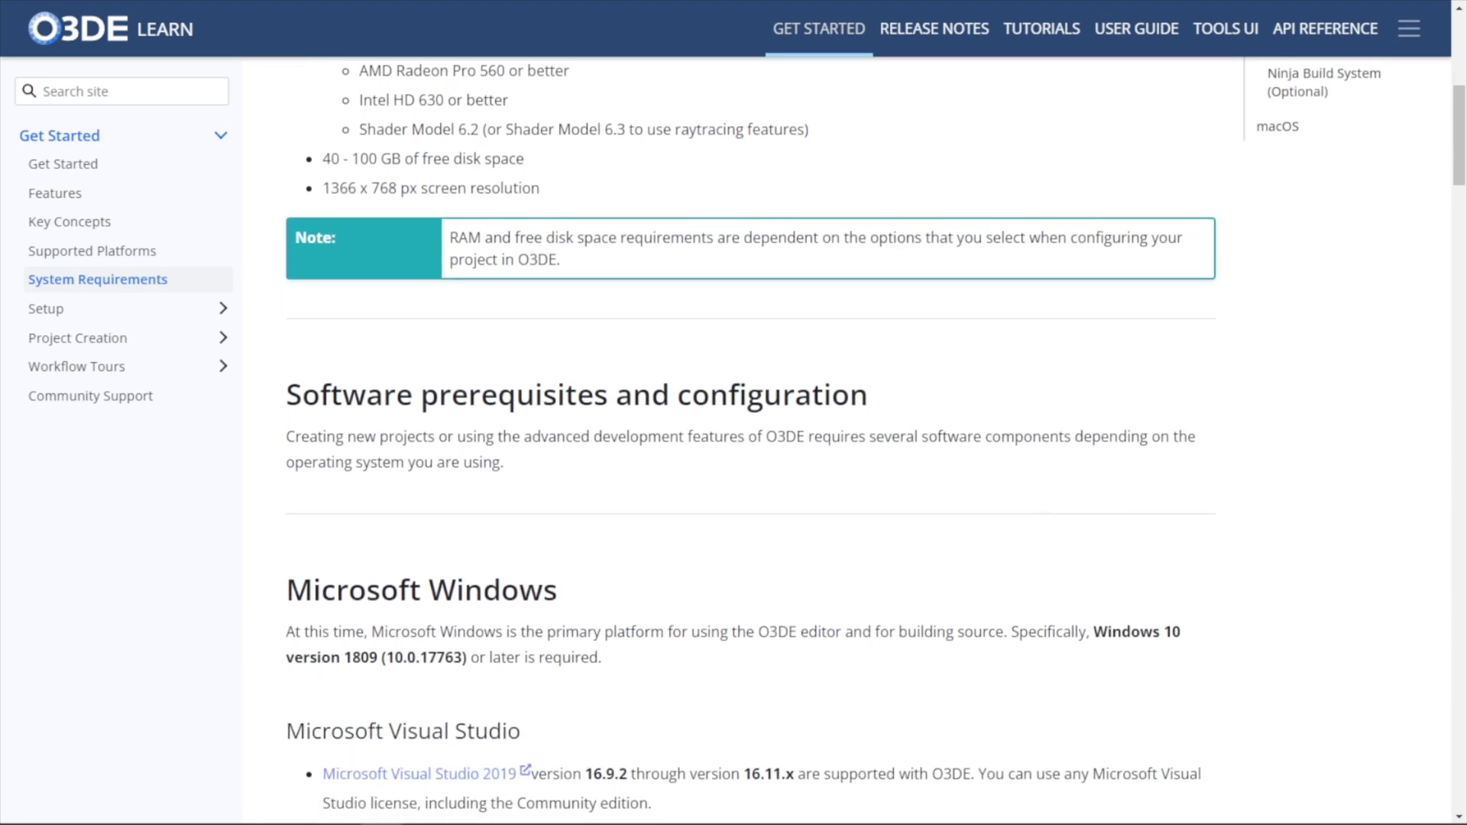
pyautogui.scroll(-4, 734, 435)
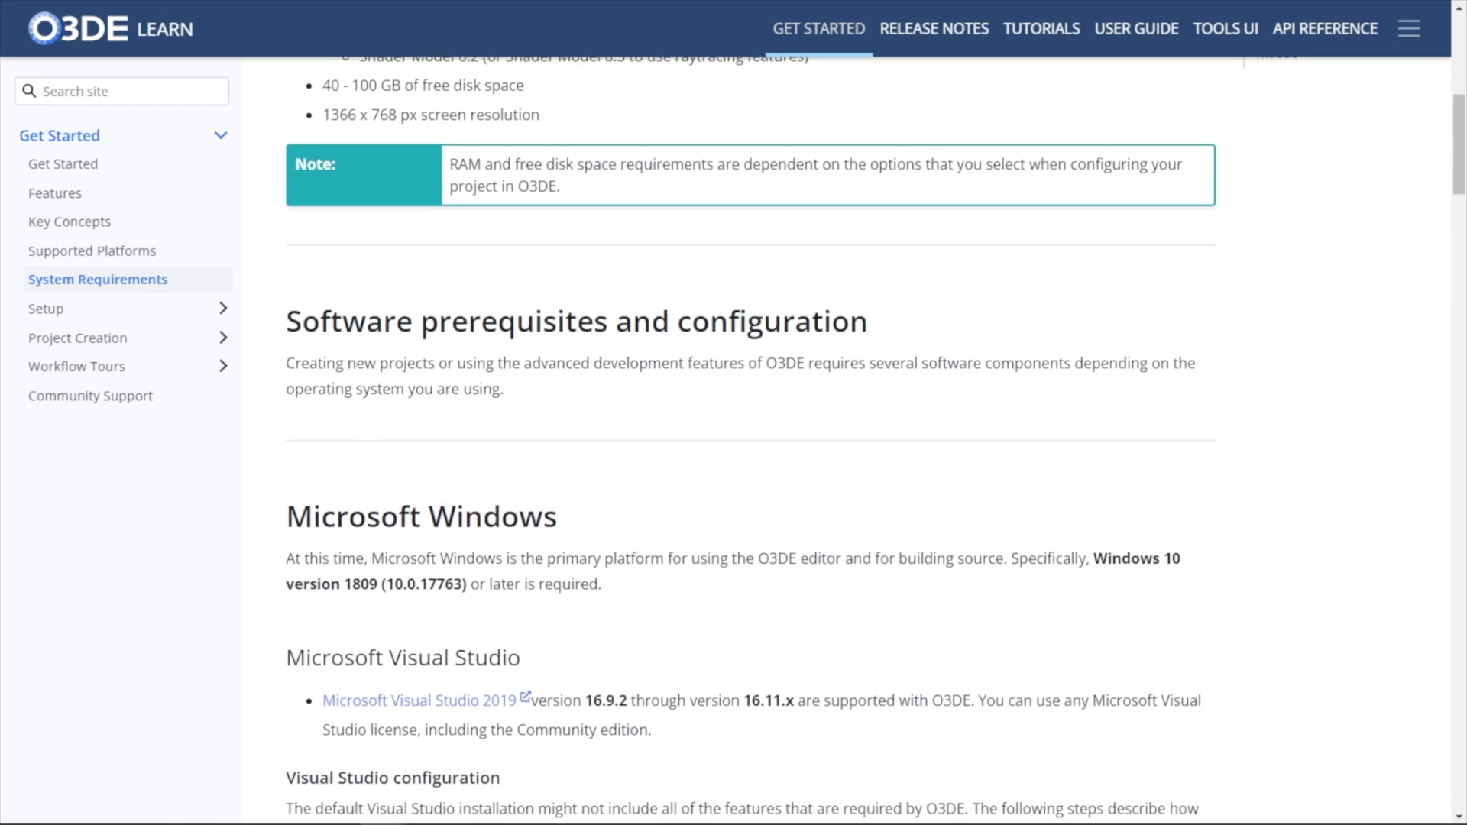
pyautogui.scroll(-4, 733, 436)
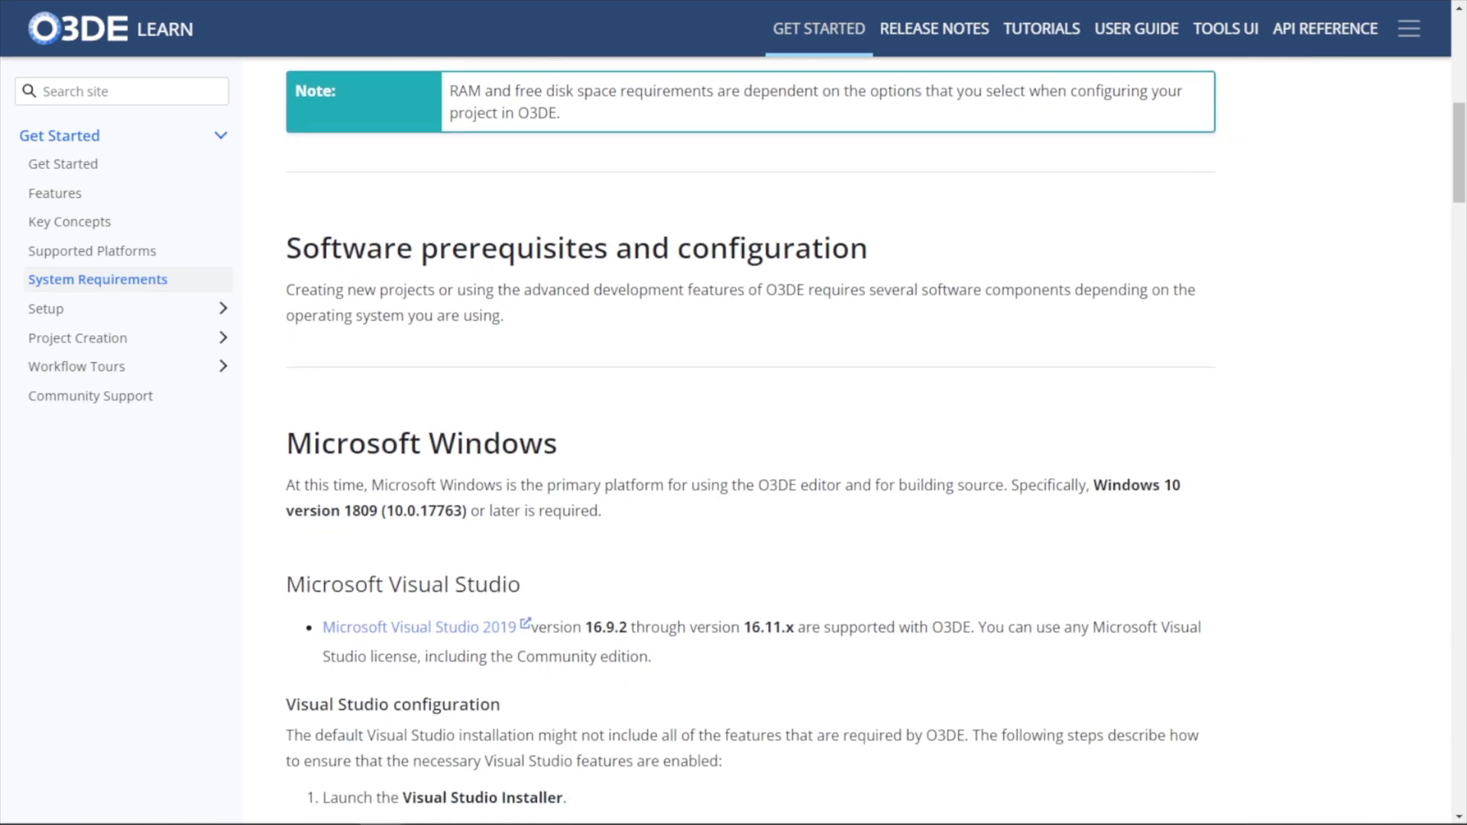
pyautogui.scroll(-4, 733, 435)
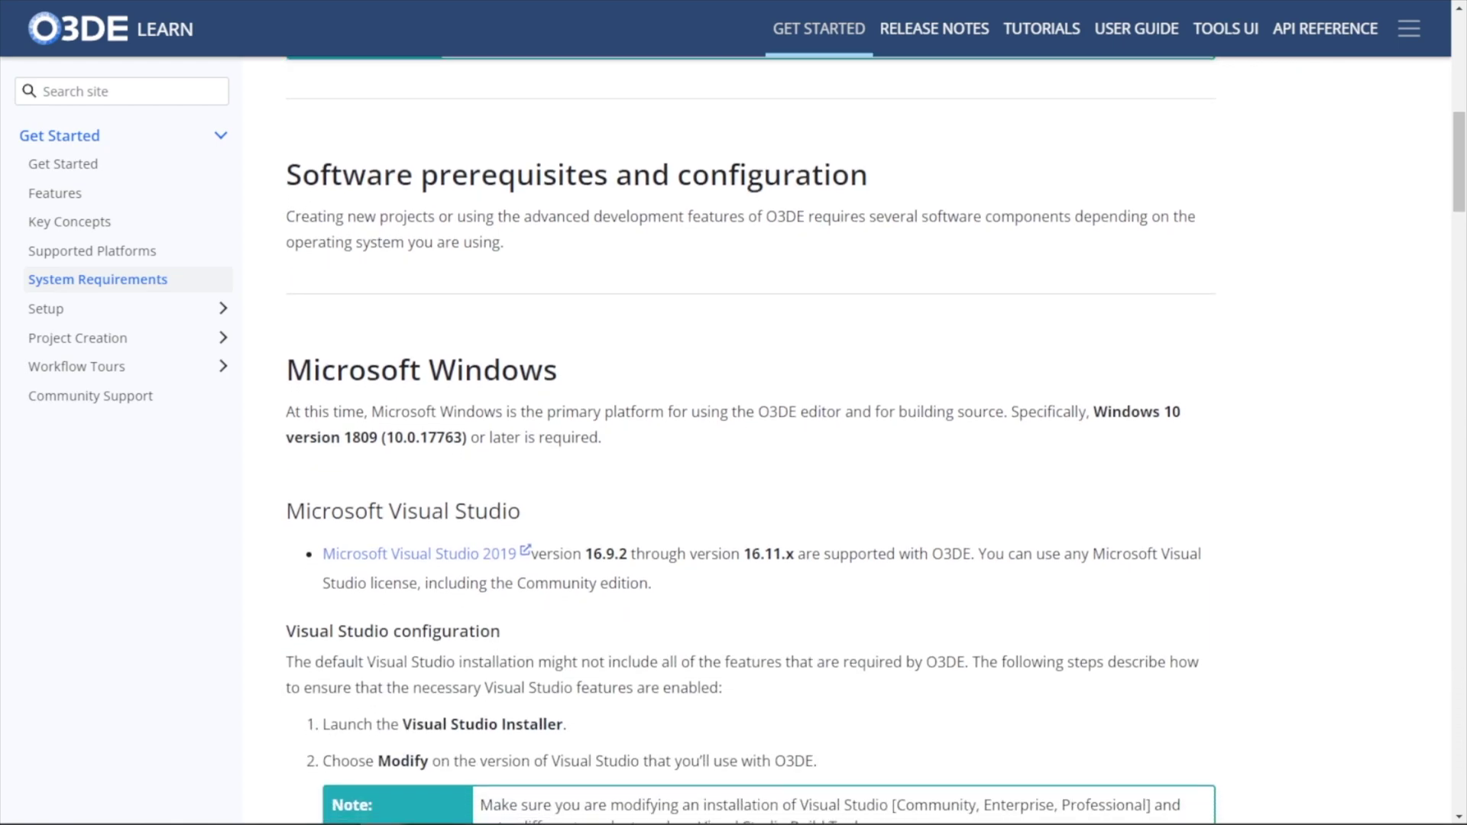
pyautogui.scroll(-4, 733, 435)
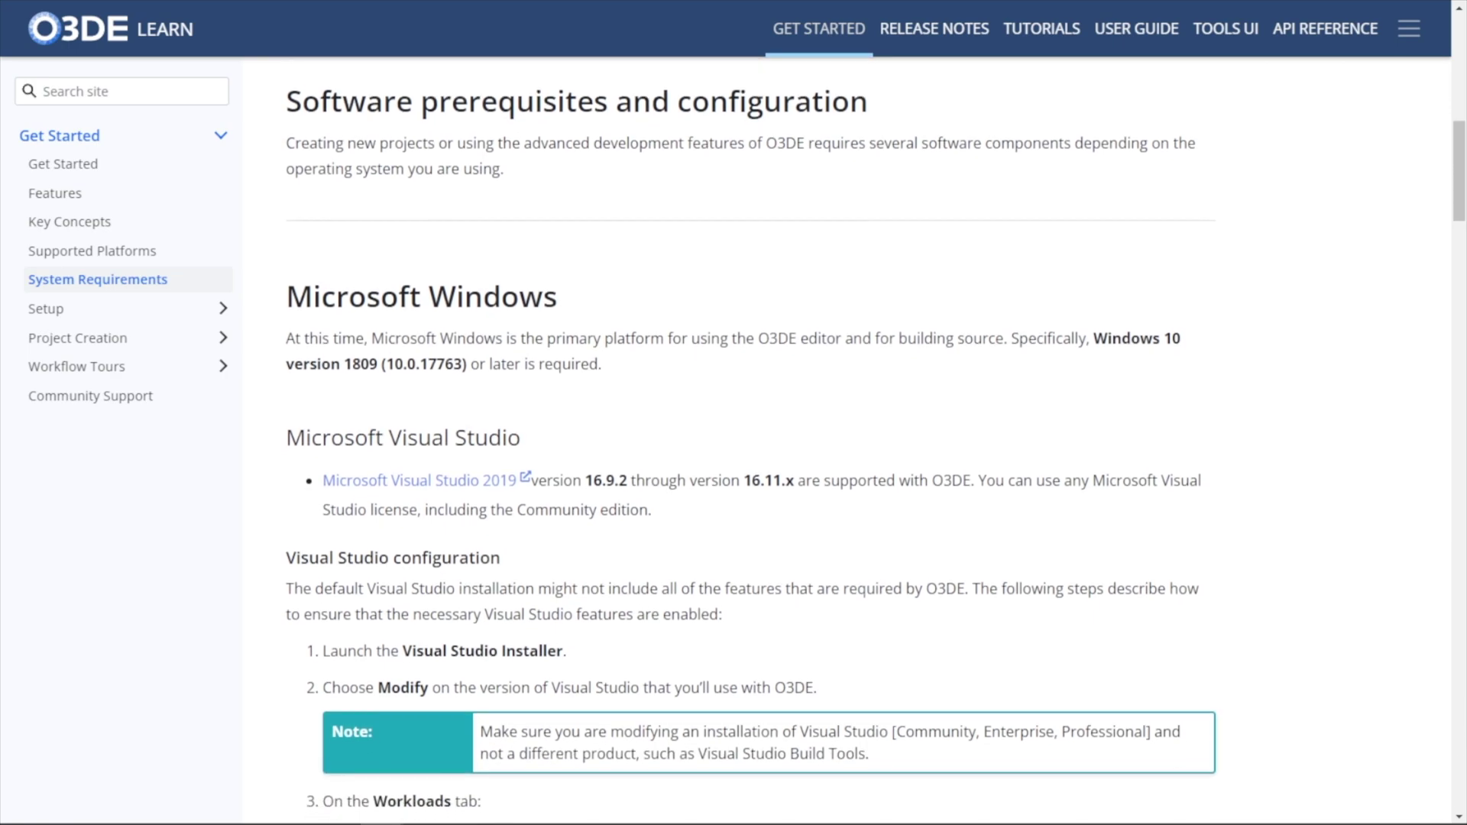
pyautogui.scroll(-4, 734, 436)
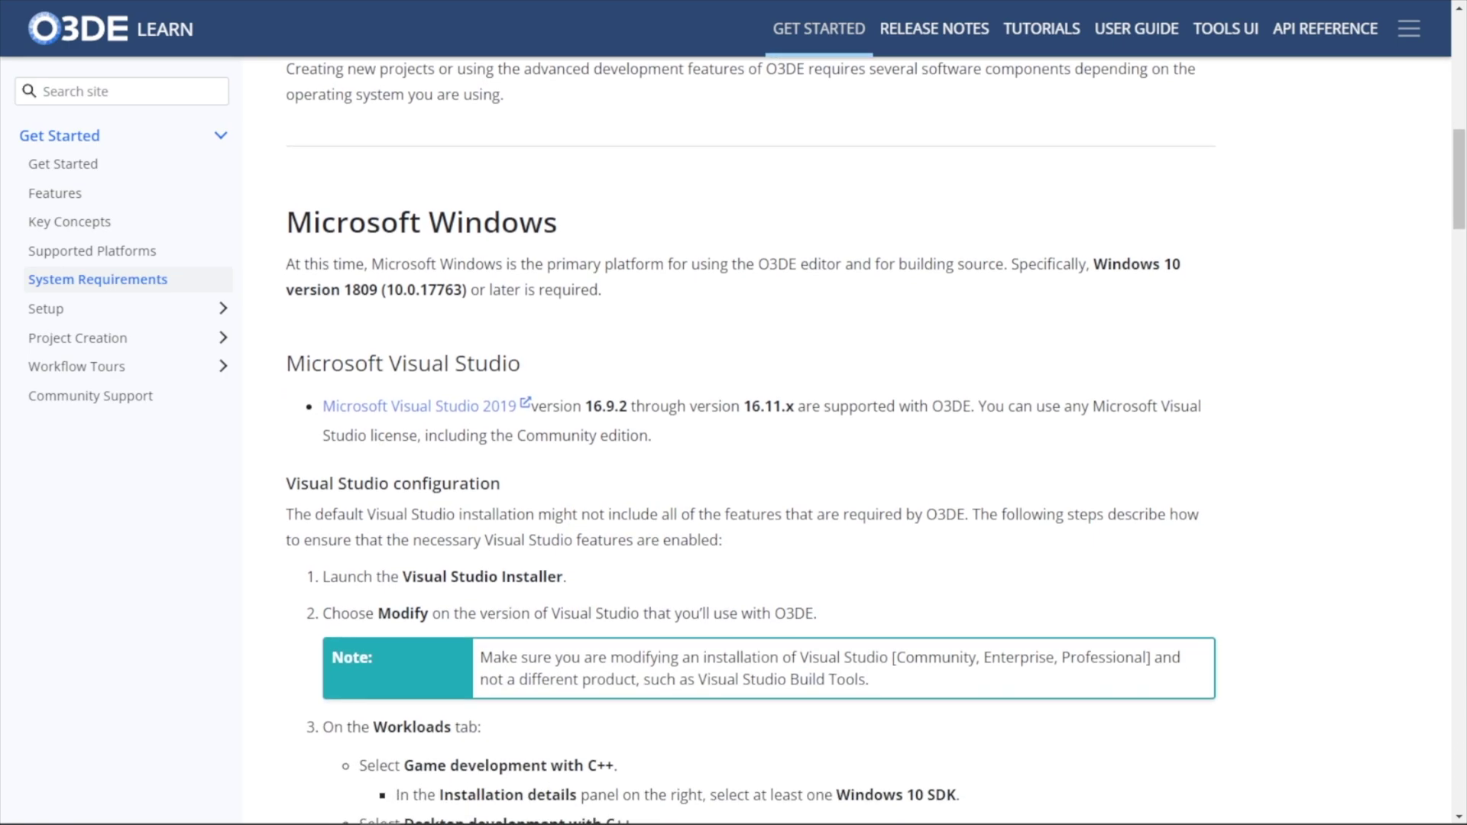
pyautogui.scroll(-4, 733, 436)
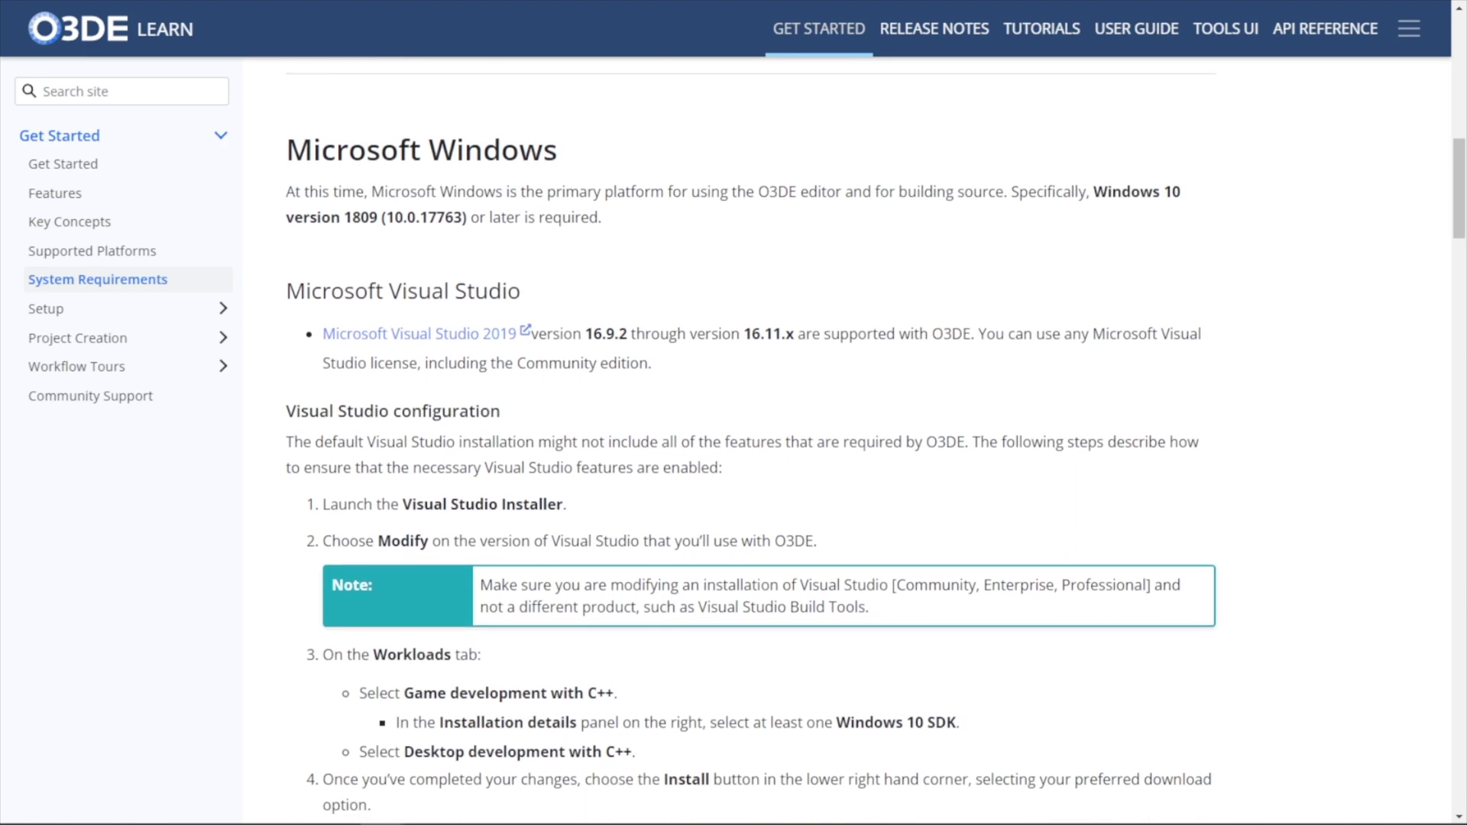
pyautogui.scroll(-4, 734, 435)
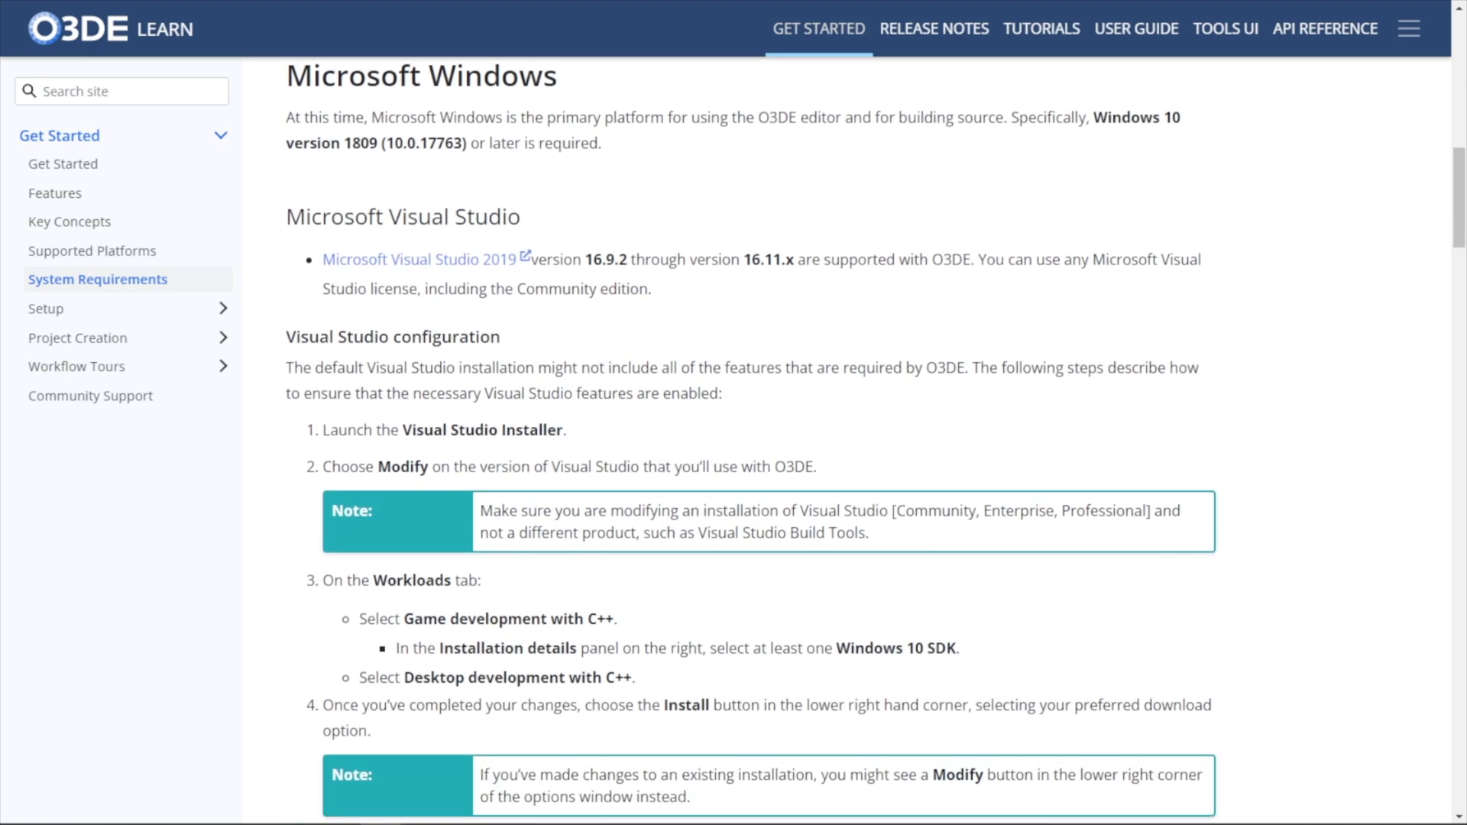
pyautogui.scroll(-4, 734, 436)
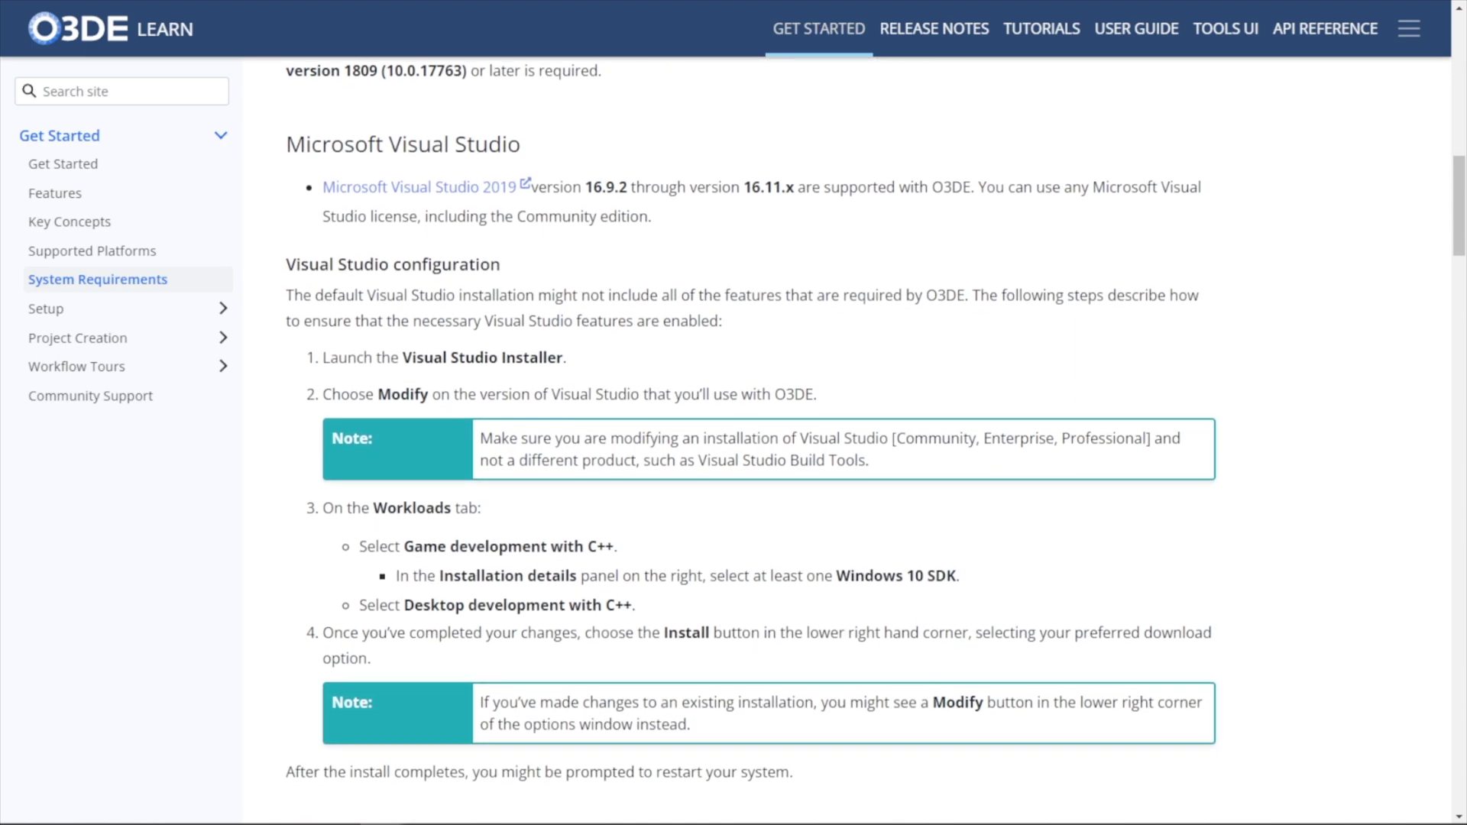
pyautogui.scroll(-4, 733, 435)
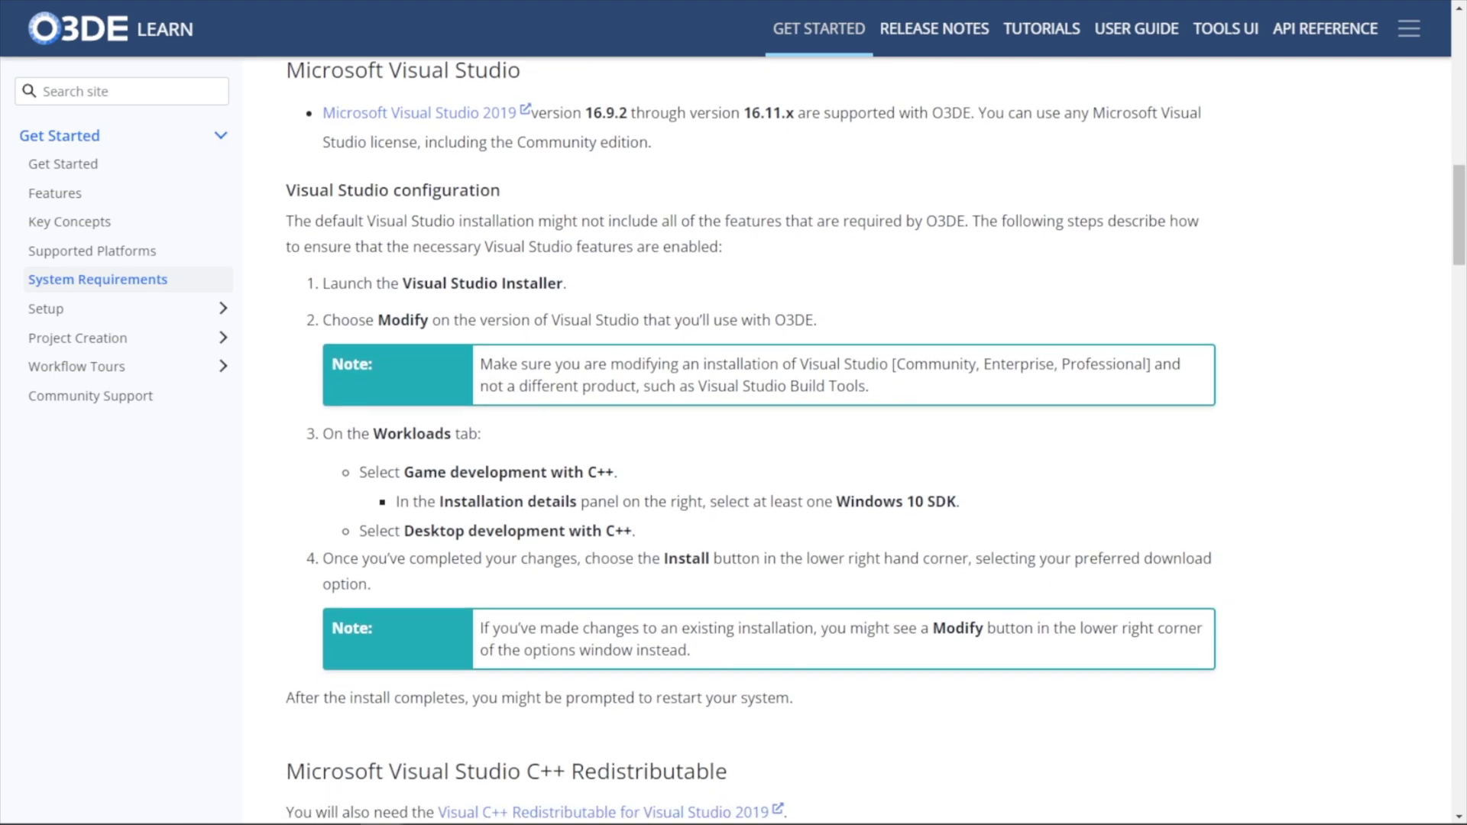
pyautogui.scroll(-4, 733, 436)
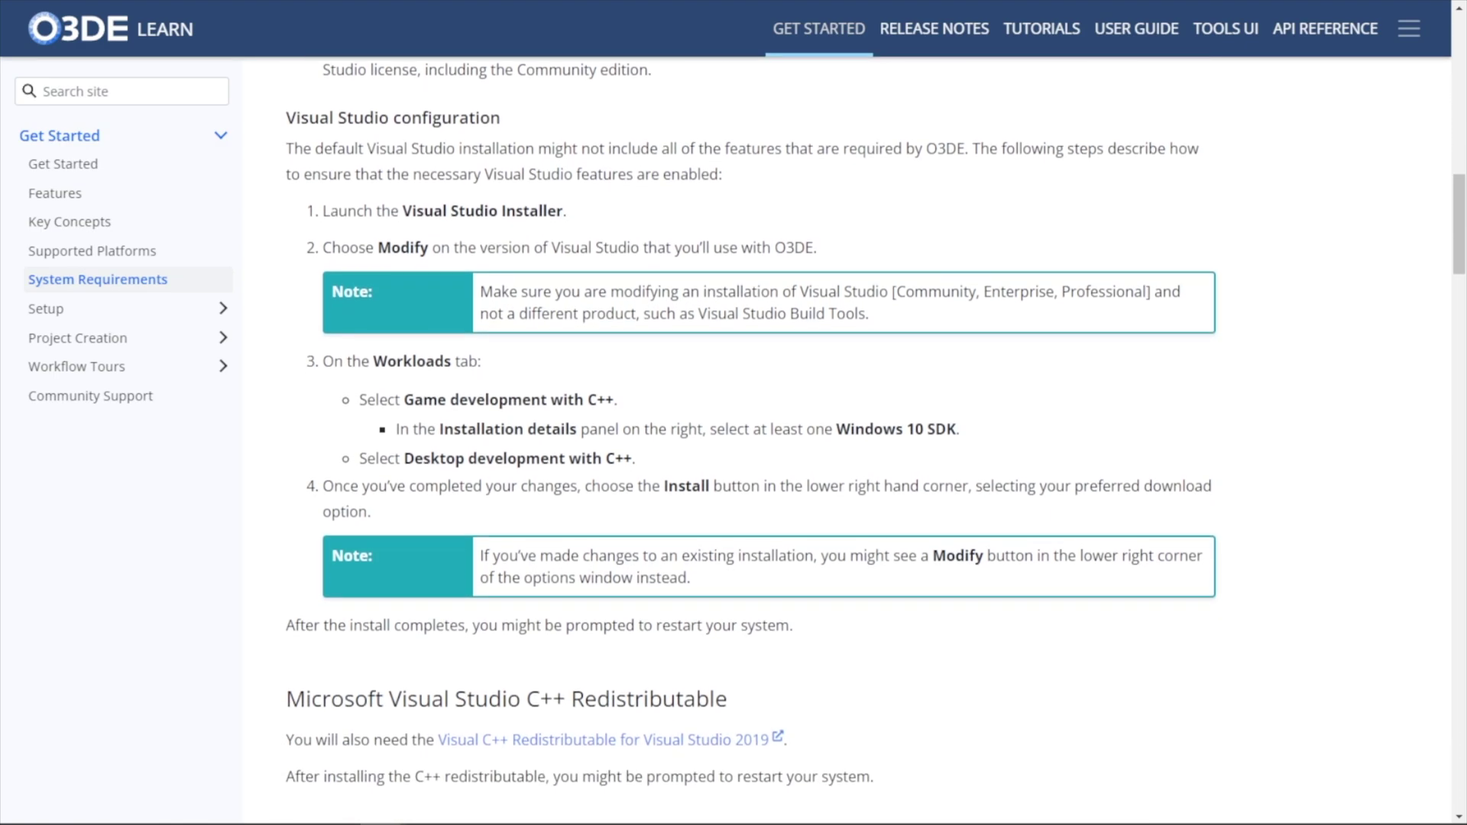
pyautogui.scroll(-4, 734, 436)
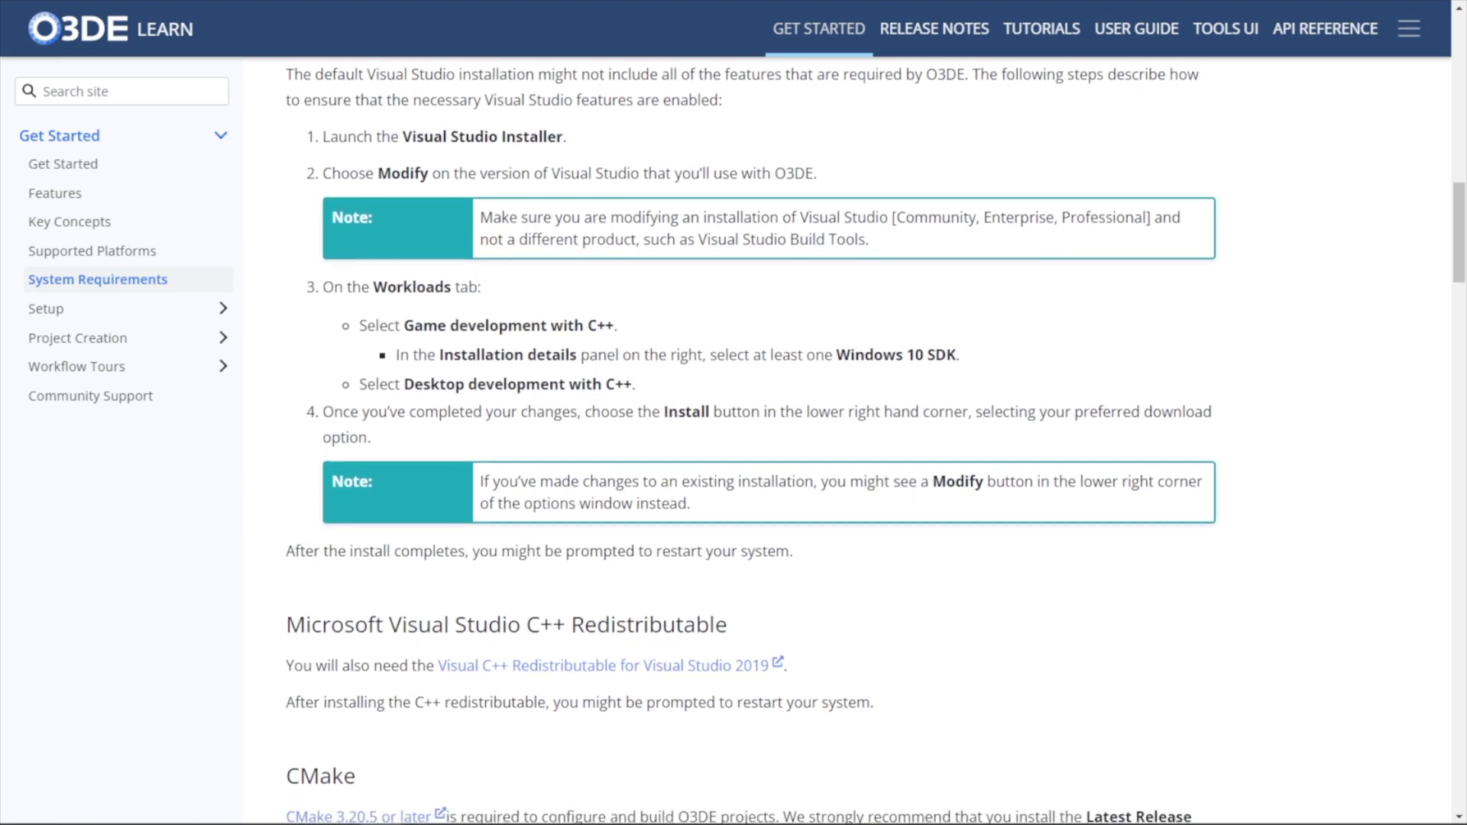
pyautogui.scroll(-4, 733, 436)
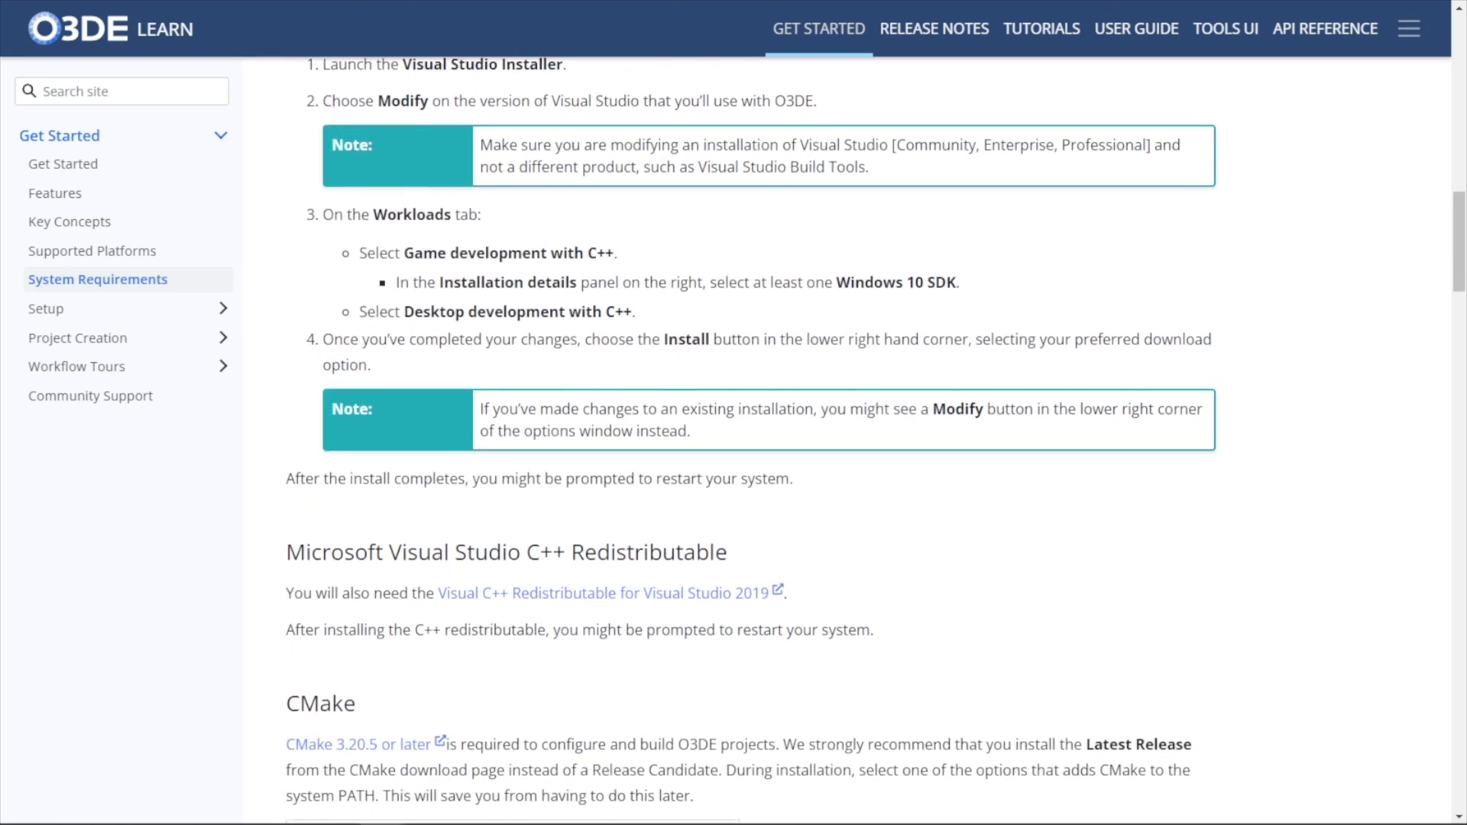
pyautogui.scroll(-4, 733, 435)
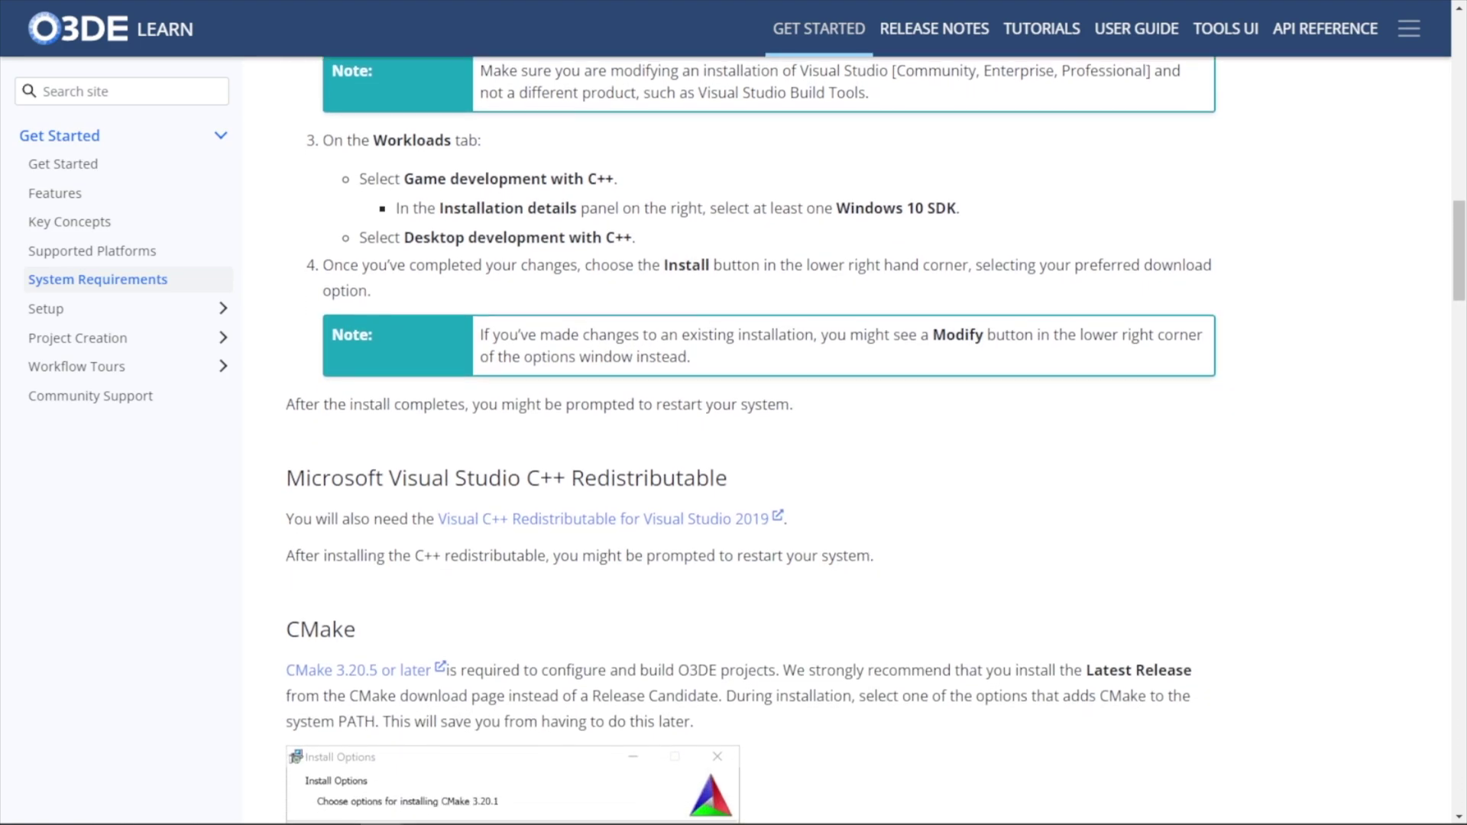
pyautogui.scroll(-4, 733, 435)
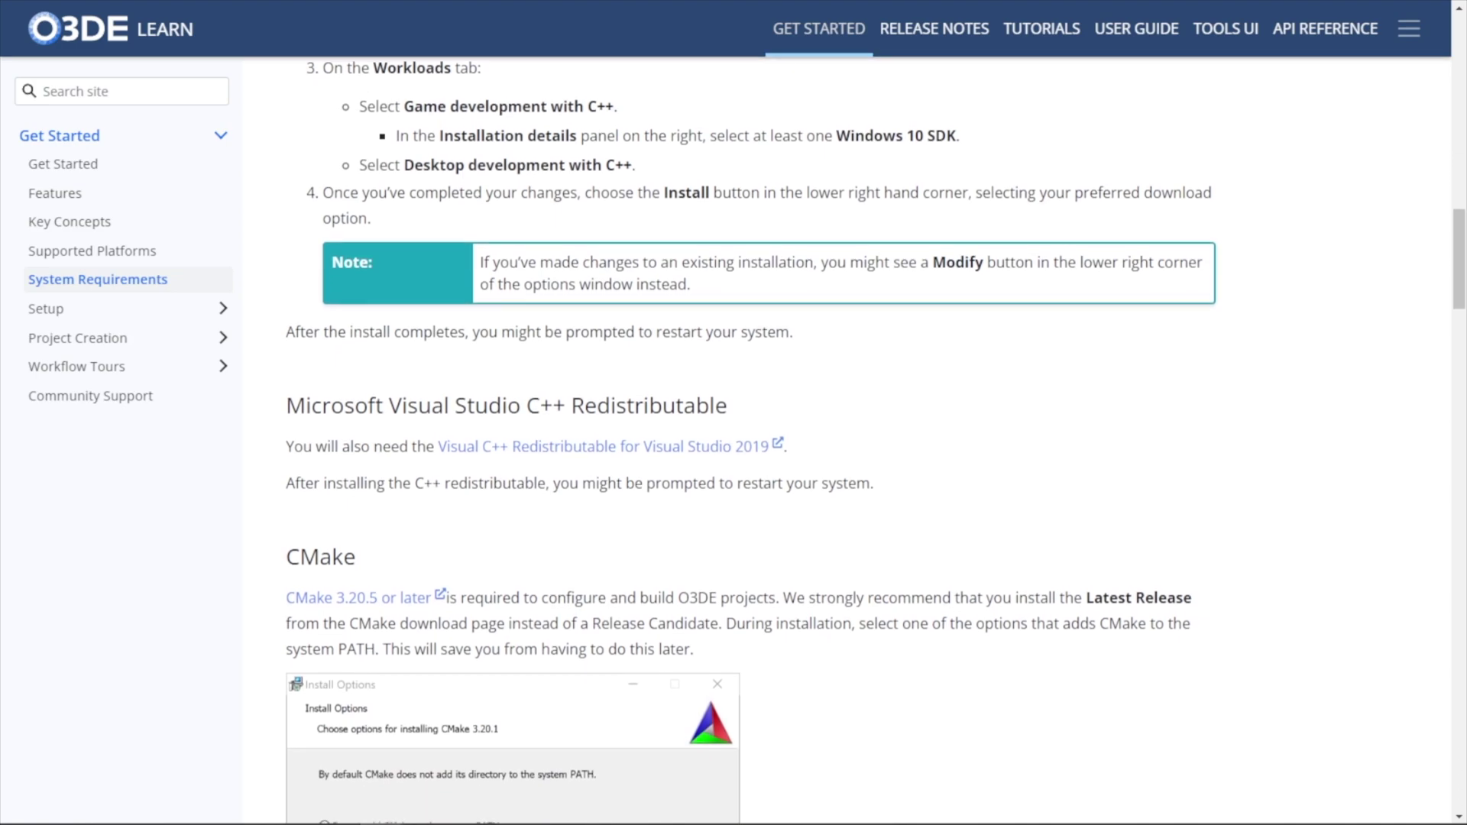
pyautogui.scroll(-4, 734, 435)
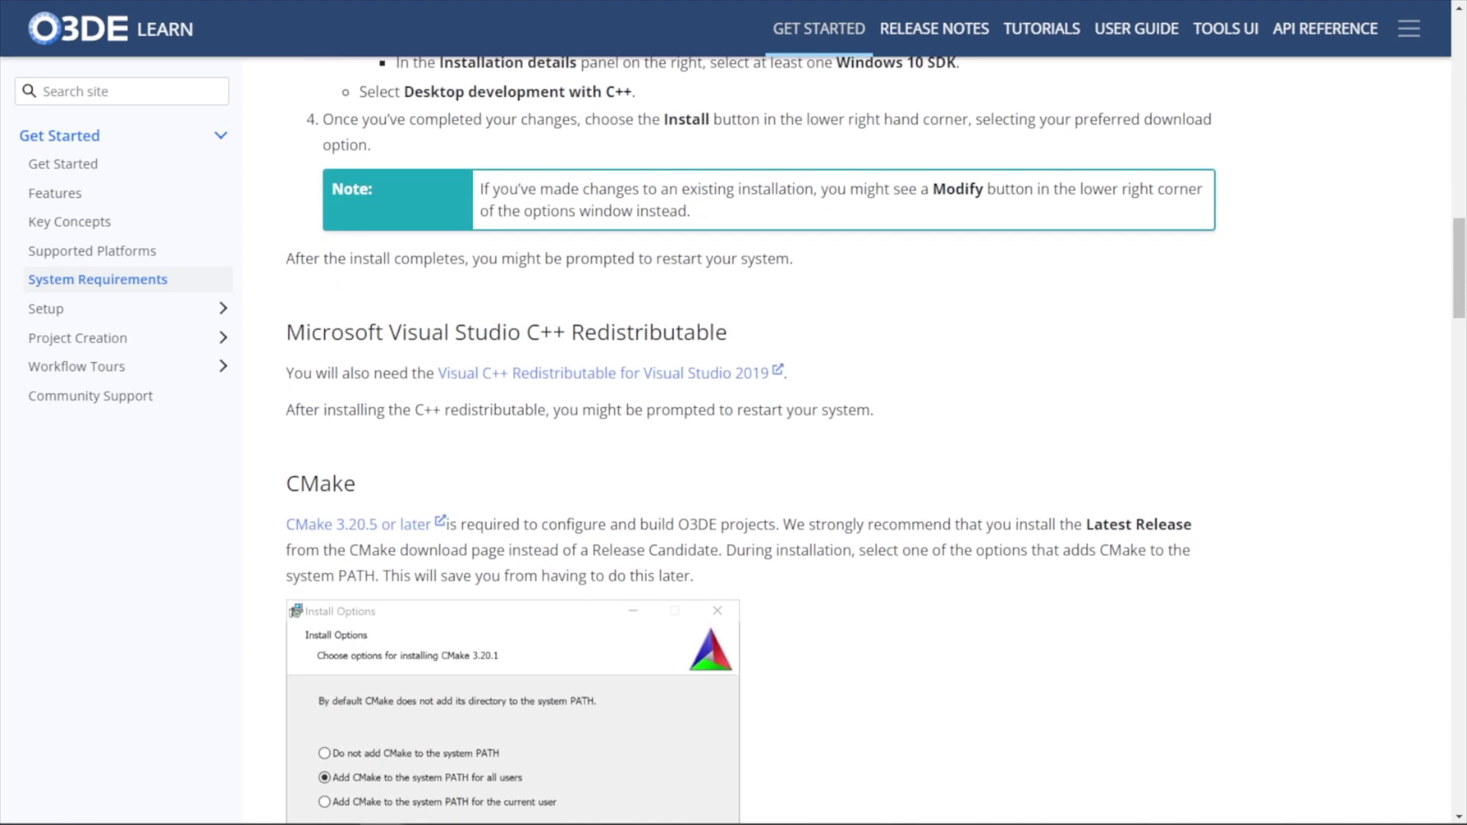
pyautogui.scroll(-4, 734, 436)
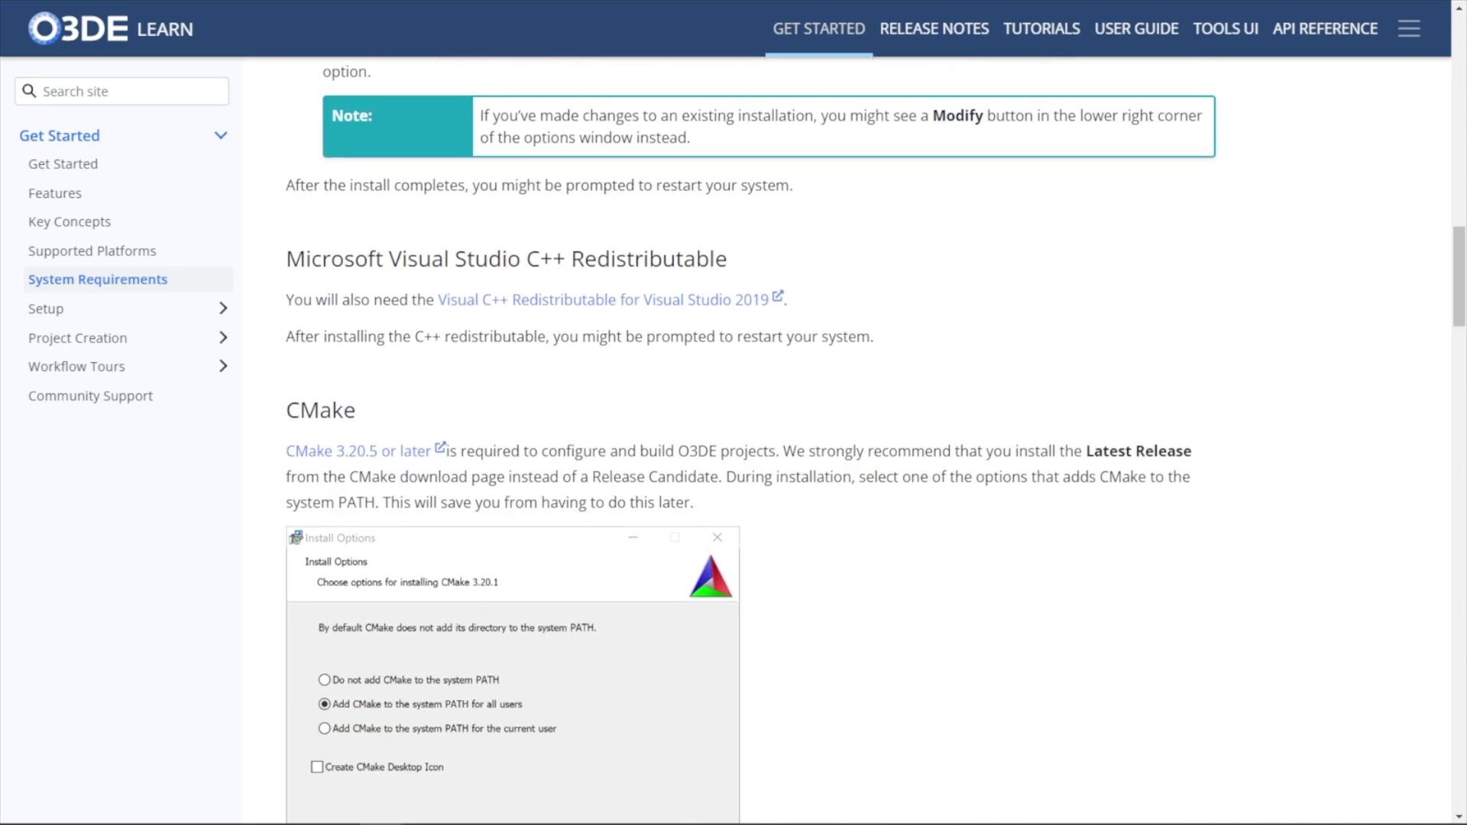
pyautogui.scroll(-4, 733, 436)
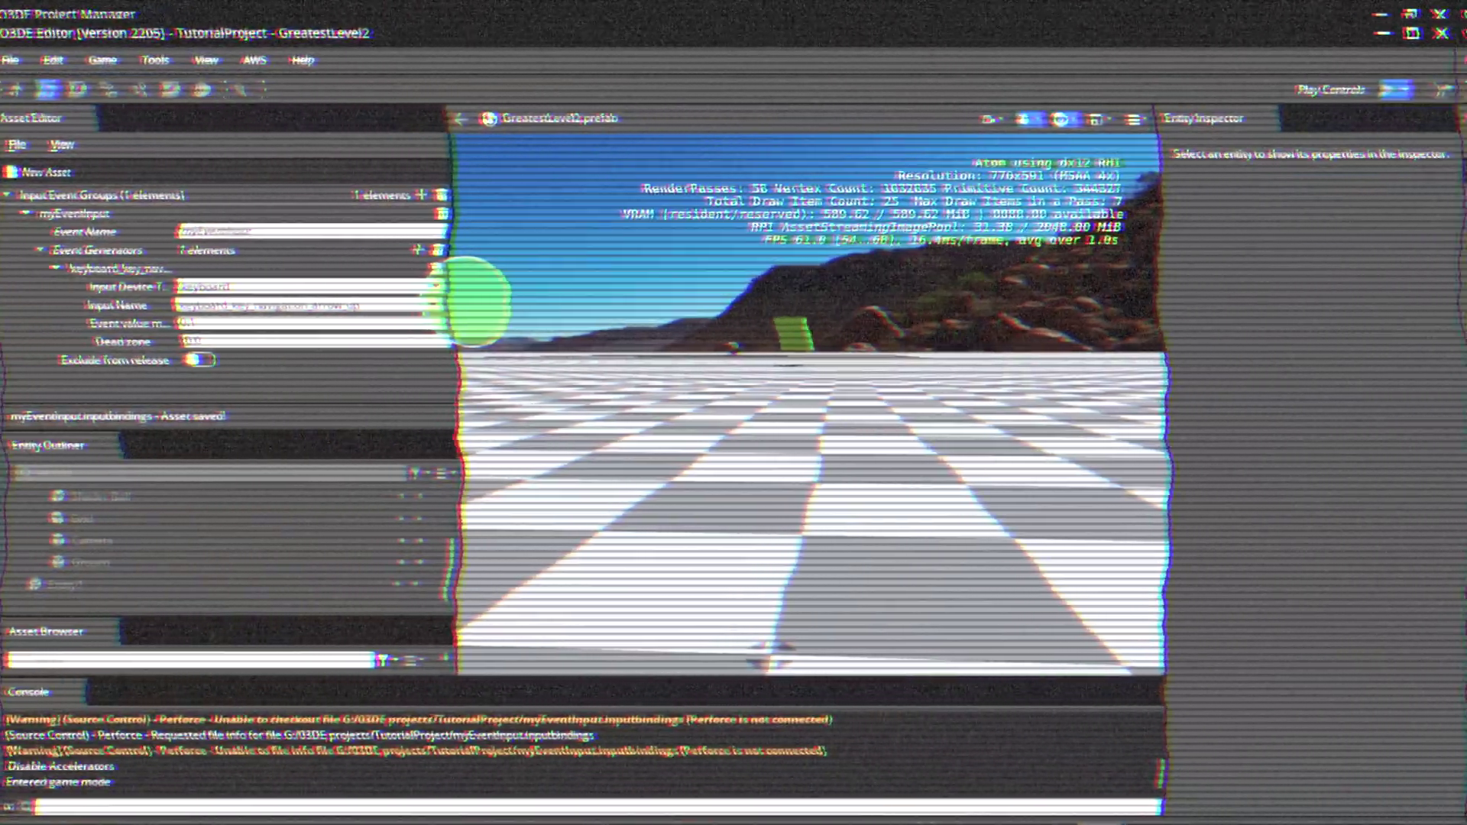
pyautogui.press('Up')
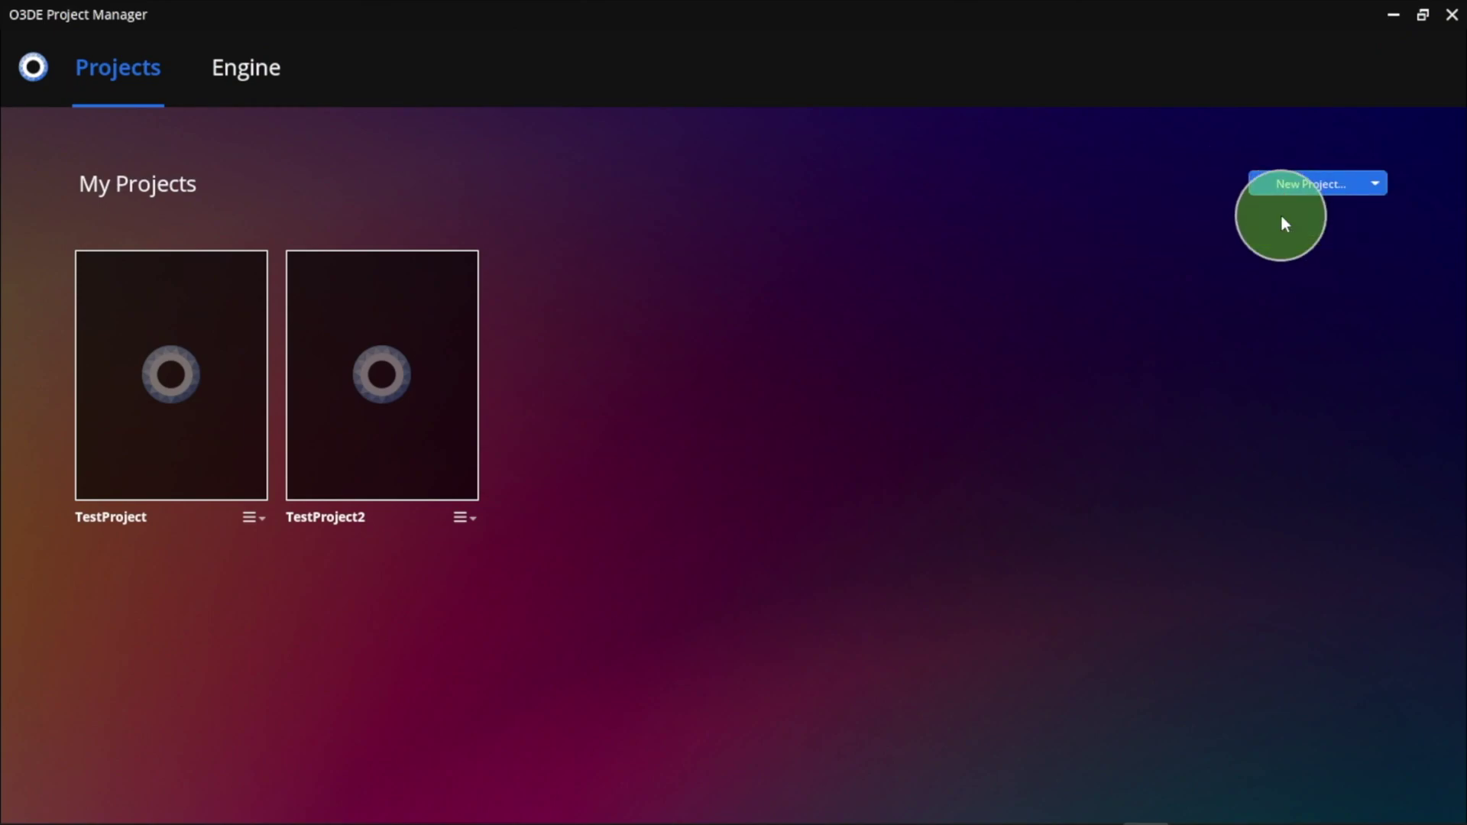
# - Start a new project named TutorialProject using the Default template
pyautogui.click(1285, 190)
pyautogui.write('TutorialProject')
pyautogui.click(117, 452)
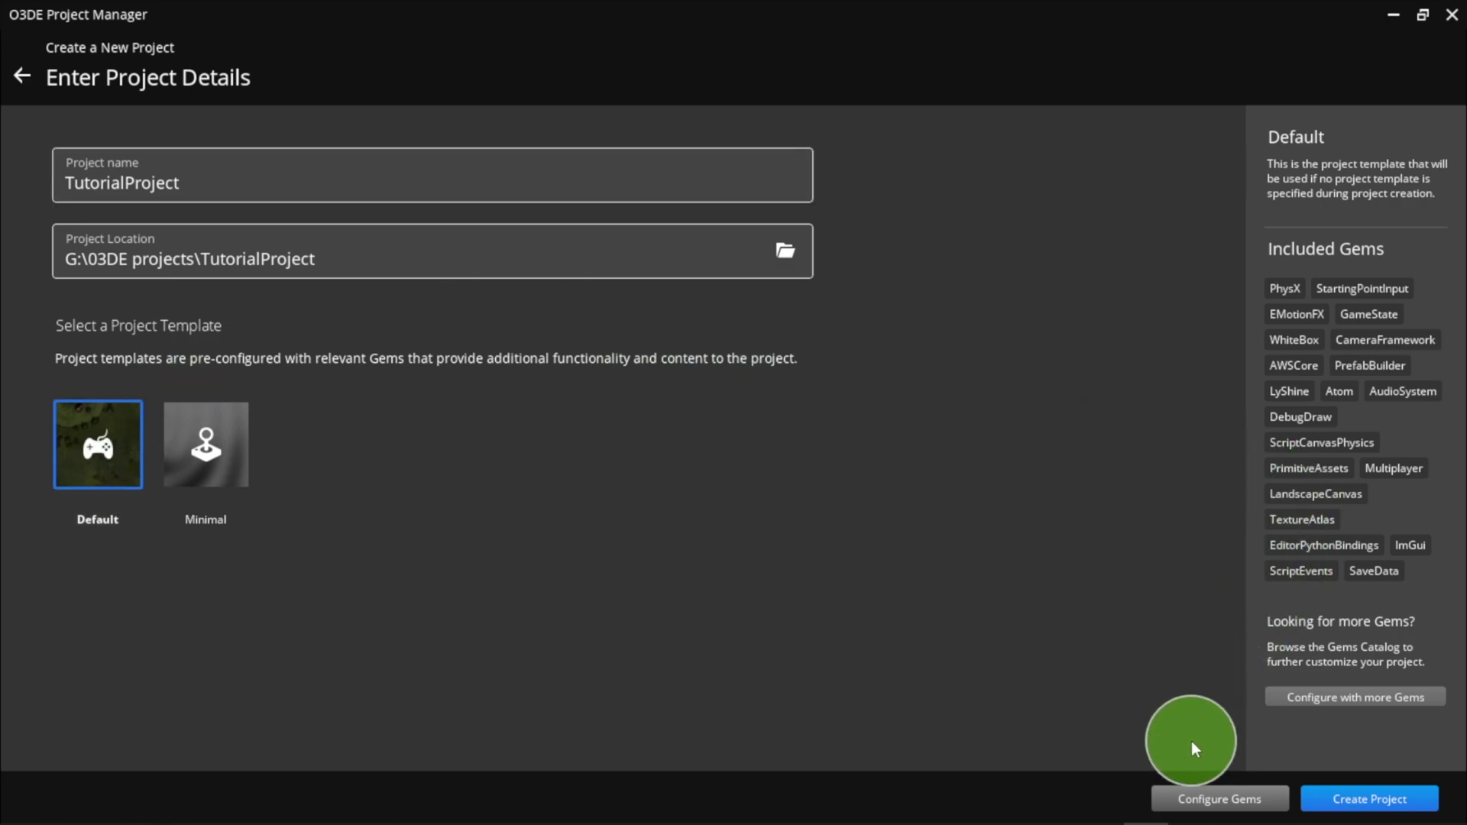
# - Browse the gem catalog, briefly filtering to Active gems and then clearing the filter
pyautogui.click(1189, 800)
pyautogui.click(1011, 328)
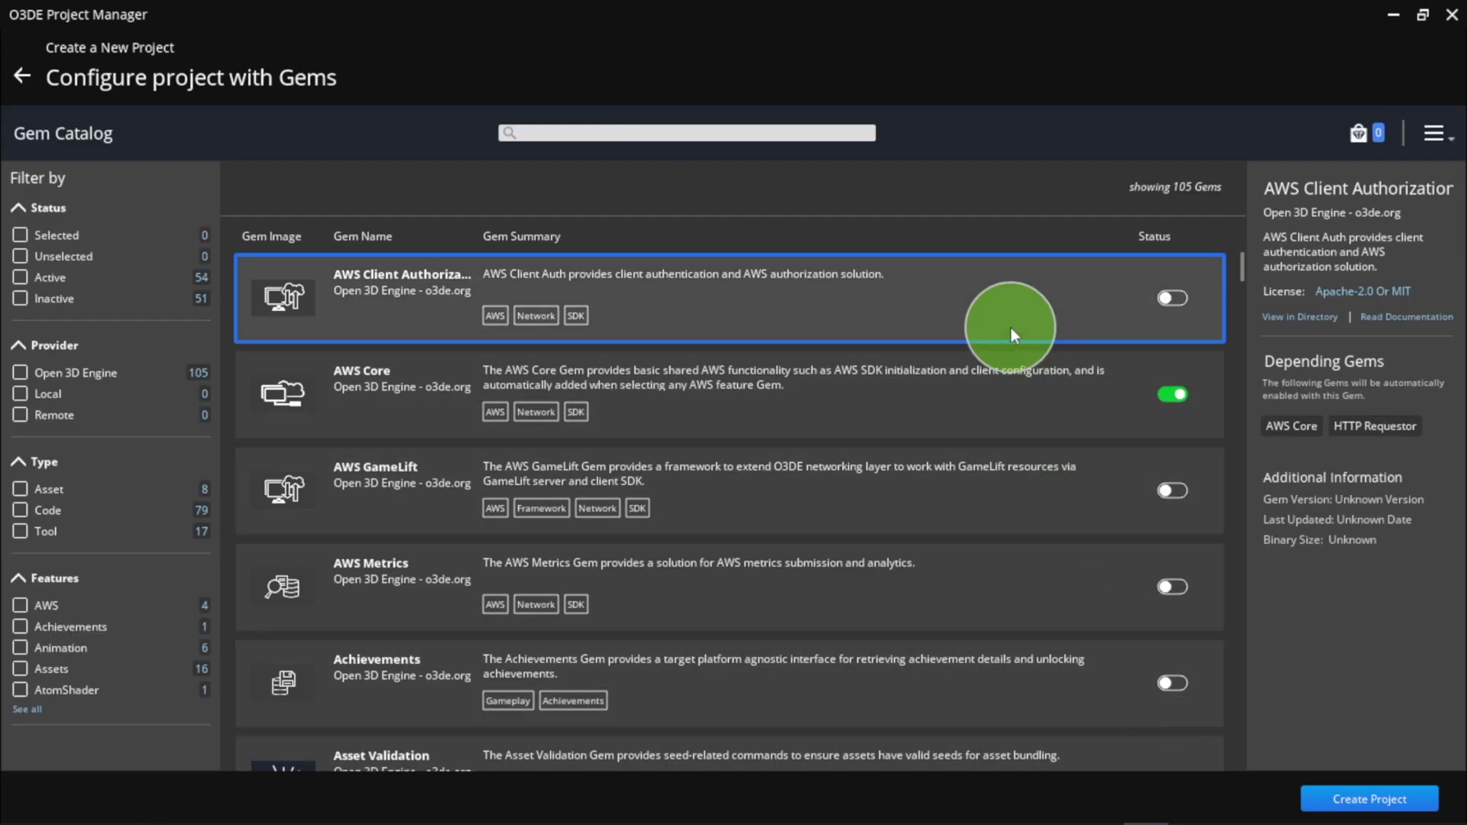
pyautogui.scroll(-3, 1013, 334)
pyautogui.scroll(-10, 1010, 329)
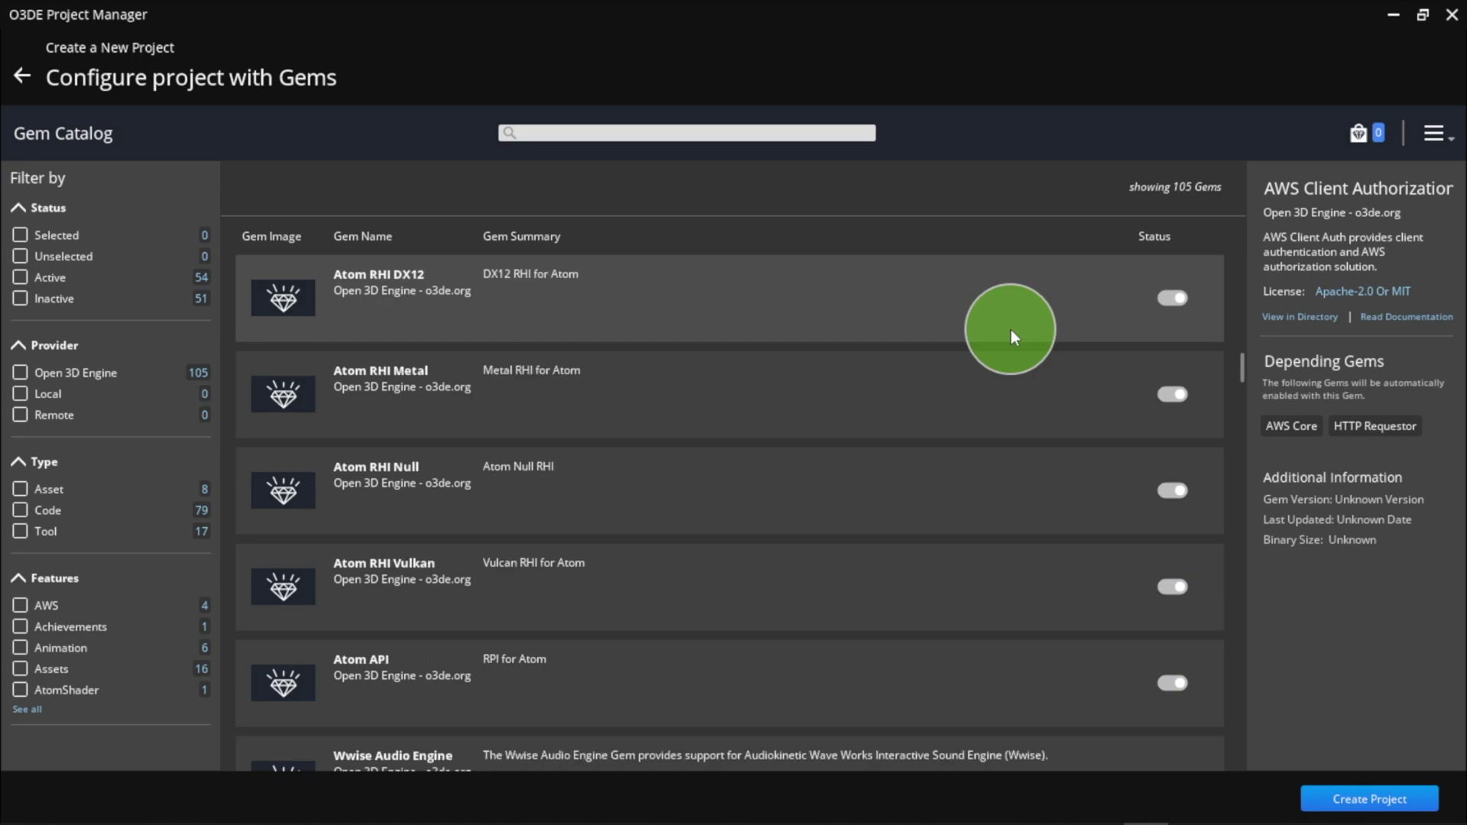
pyautogui.scroll(13, 1001, 337)
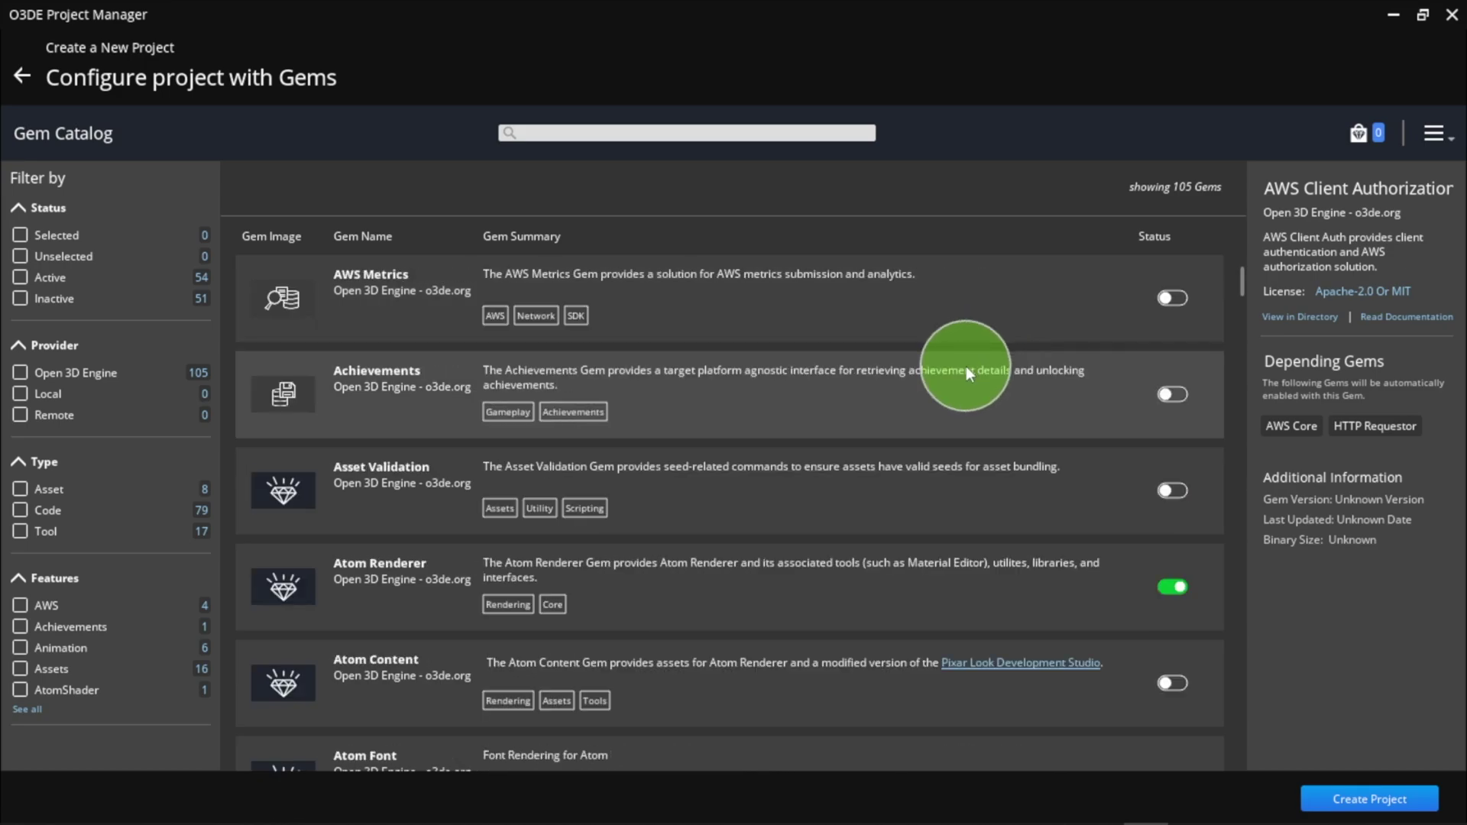
pyautogui.click(20, 278)
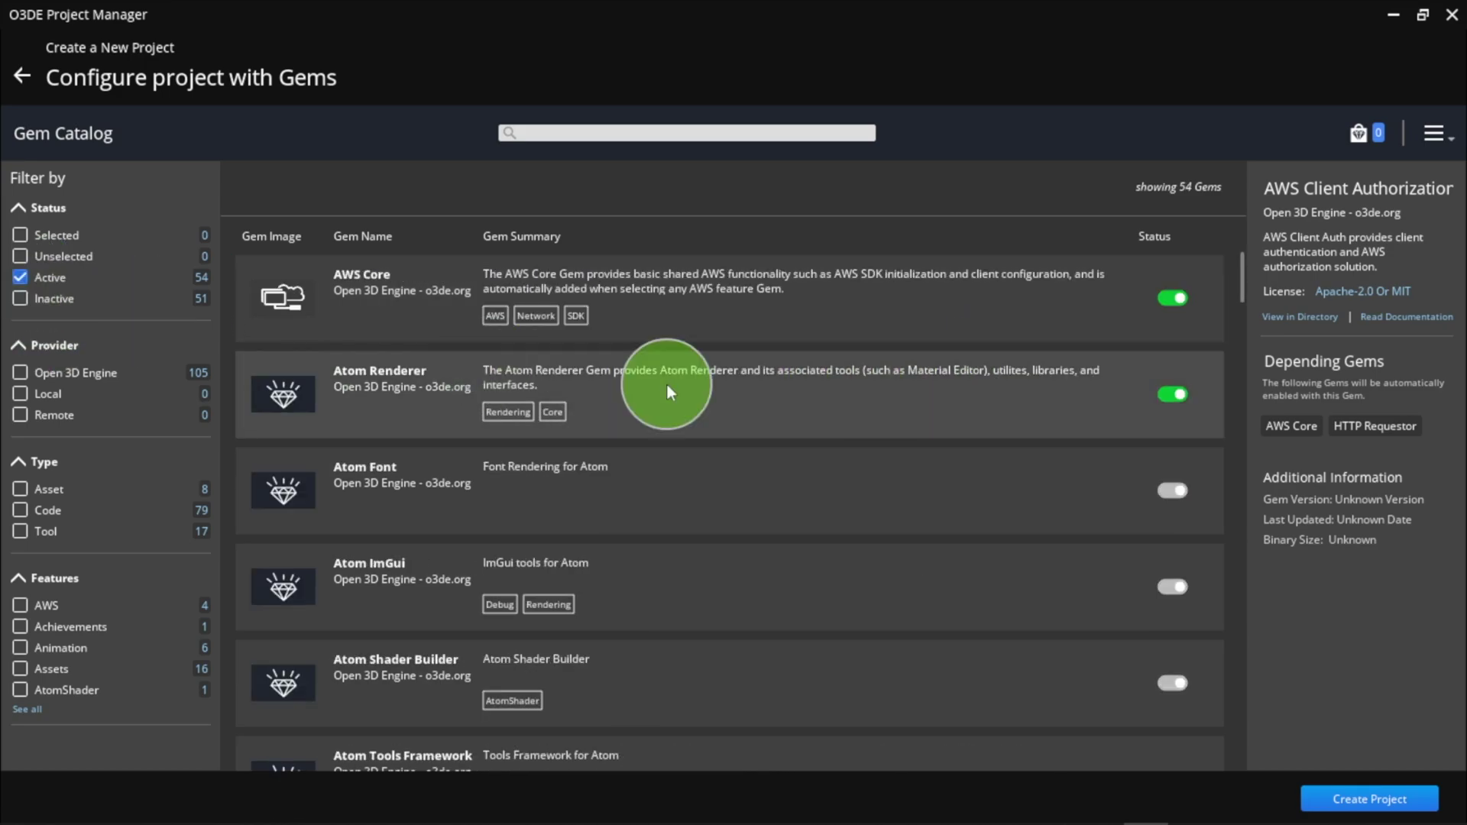
pyautogui.scroll(-10, 778, 406)
pyautogui.scroll(7, 777, 406)
pyautogui.scroll(3, 778, 407)
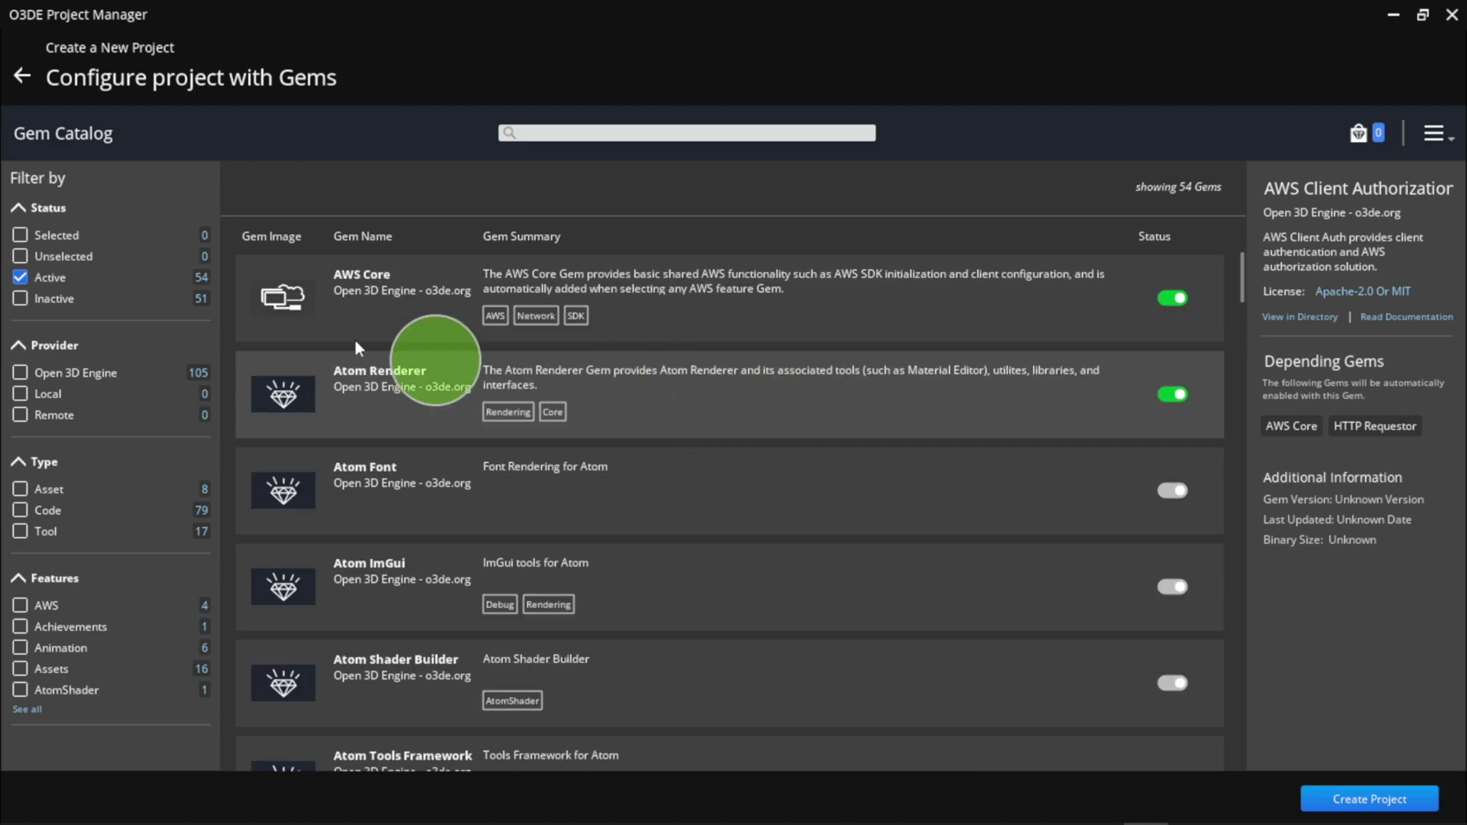
pyautogui.click(21, 278)
# - Search the gems for 'input' and enable the Starting Point Movement gem
pyautogui.click(627, 138)
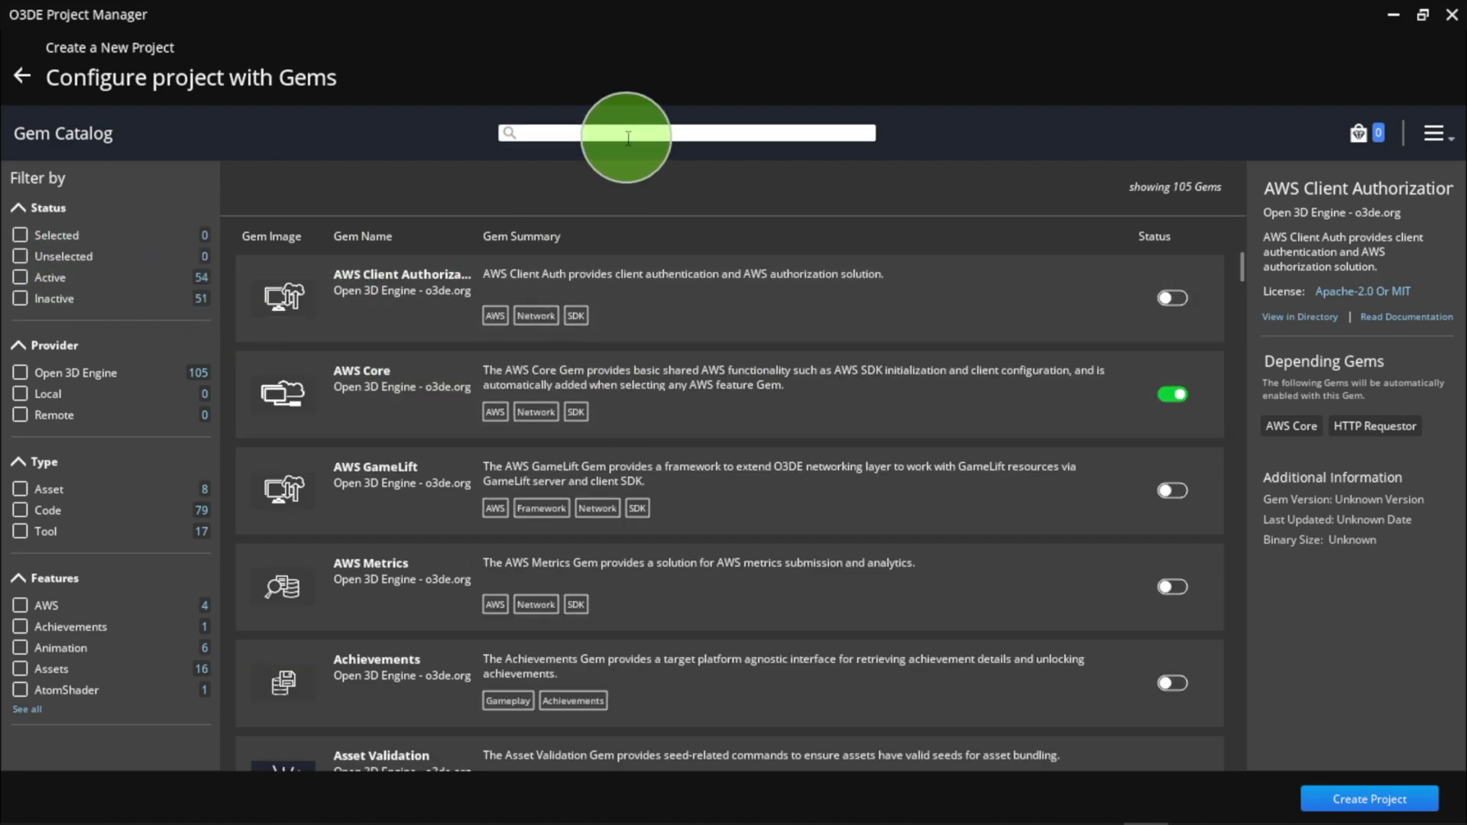
pyautogui.write('prim')
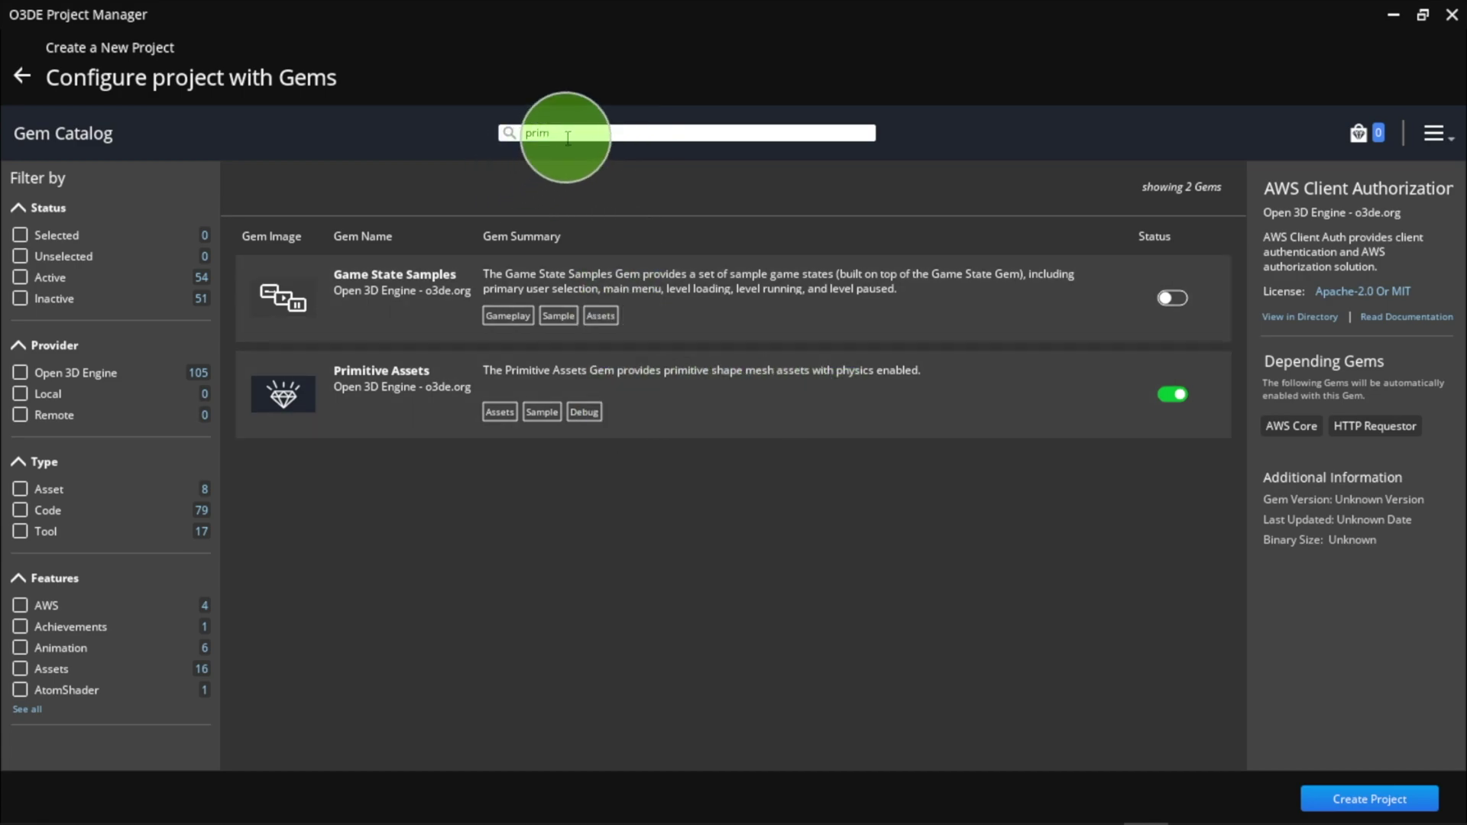
pyautogui.press('BackSpace')
pyautogui.press('BackSpace')
pyautogui.write('input')
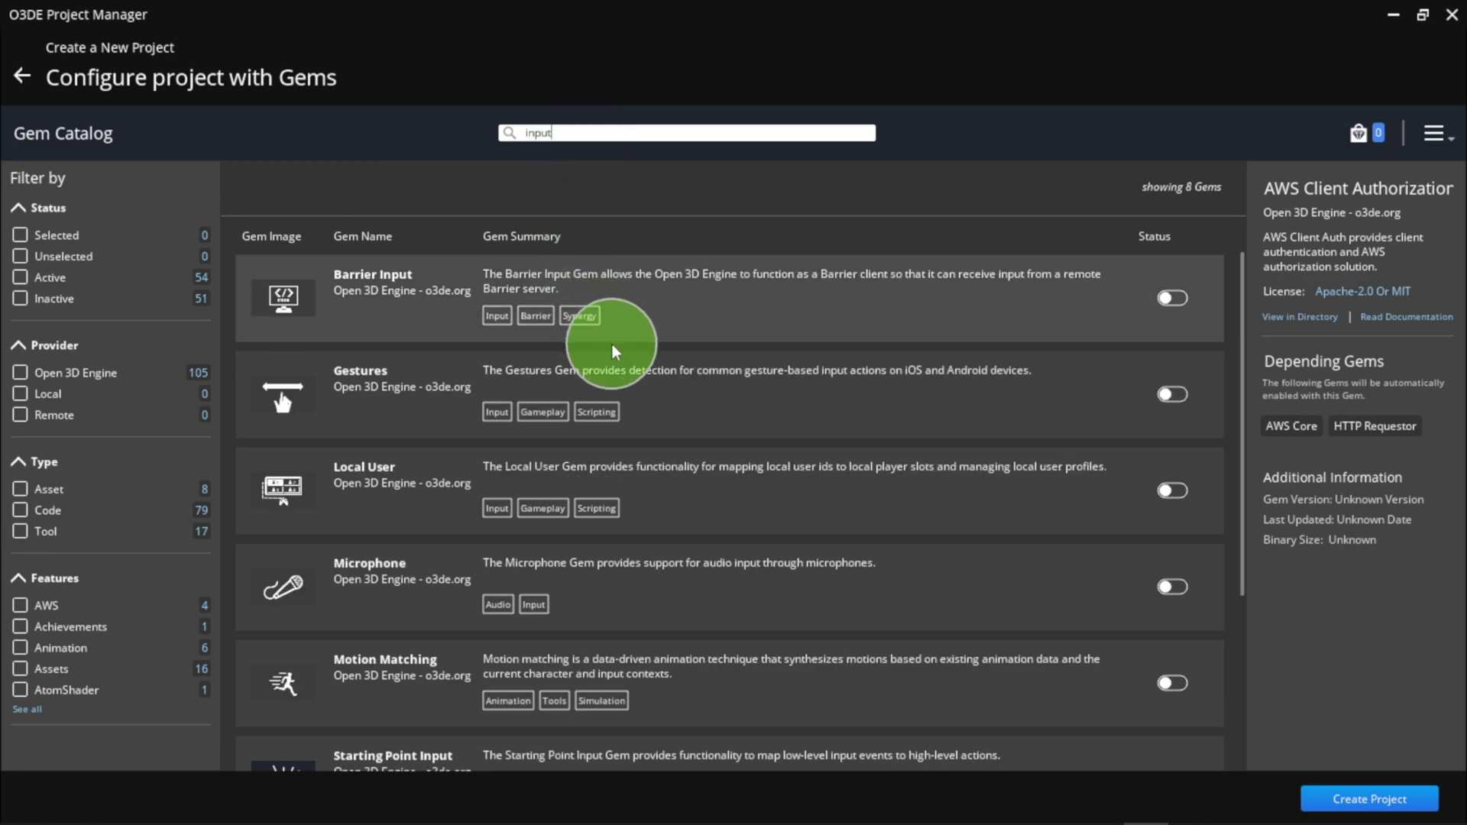
pyautogui.scroll(-3, 611, 343)
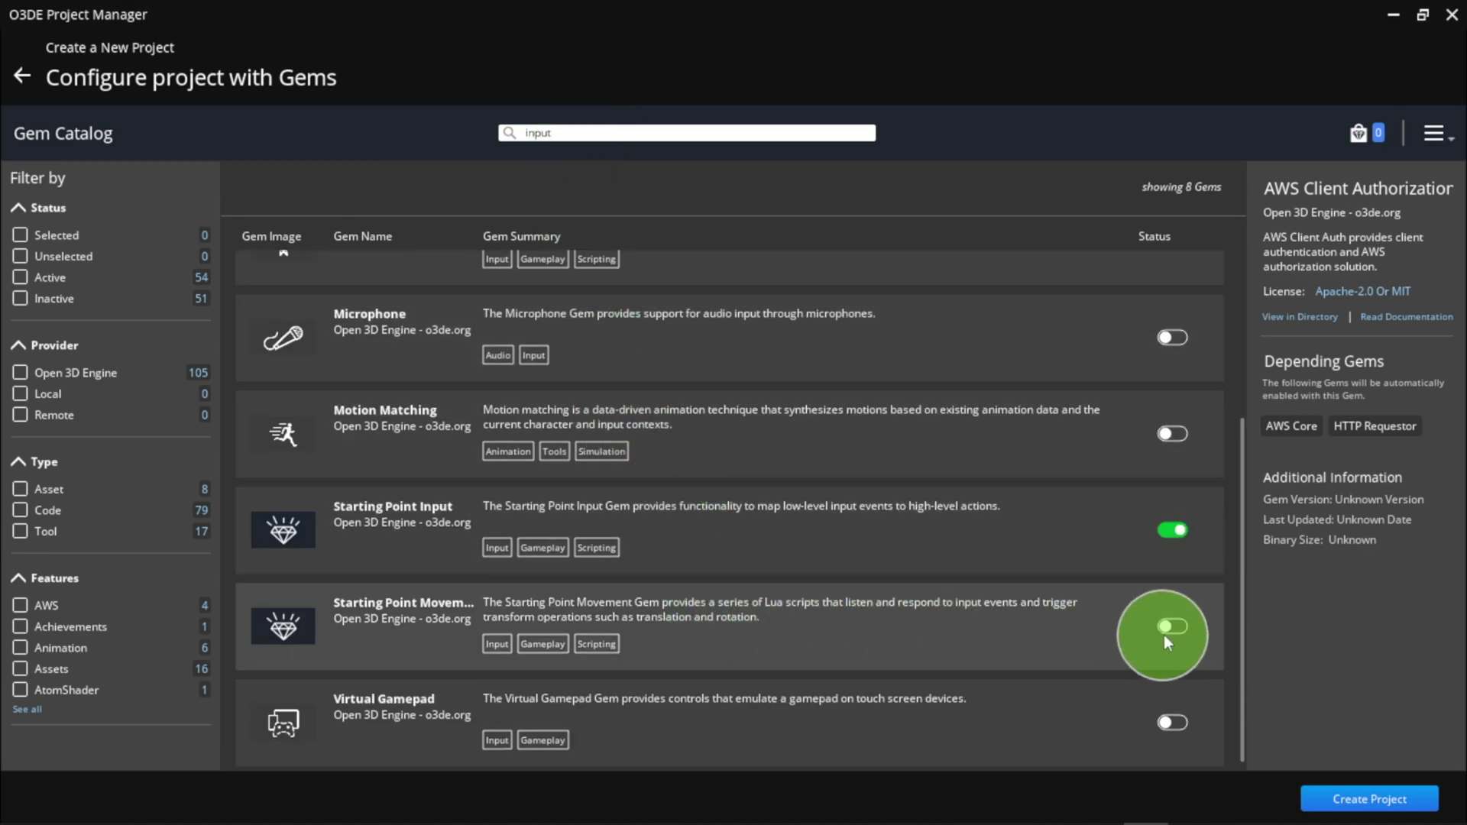
pyautogui.click(1166, 634)
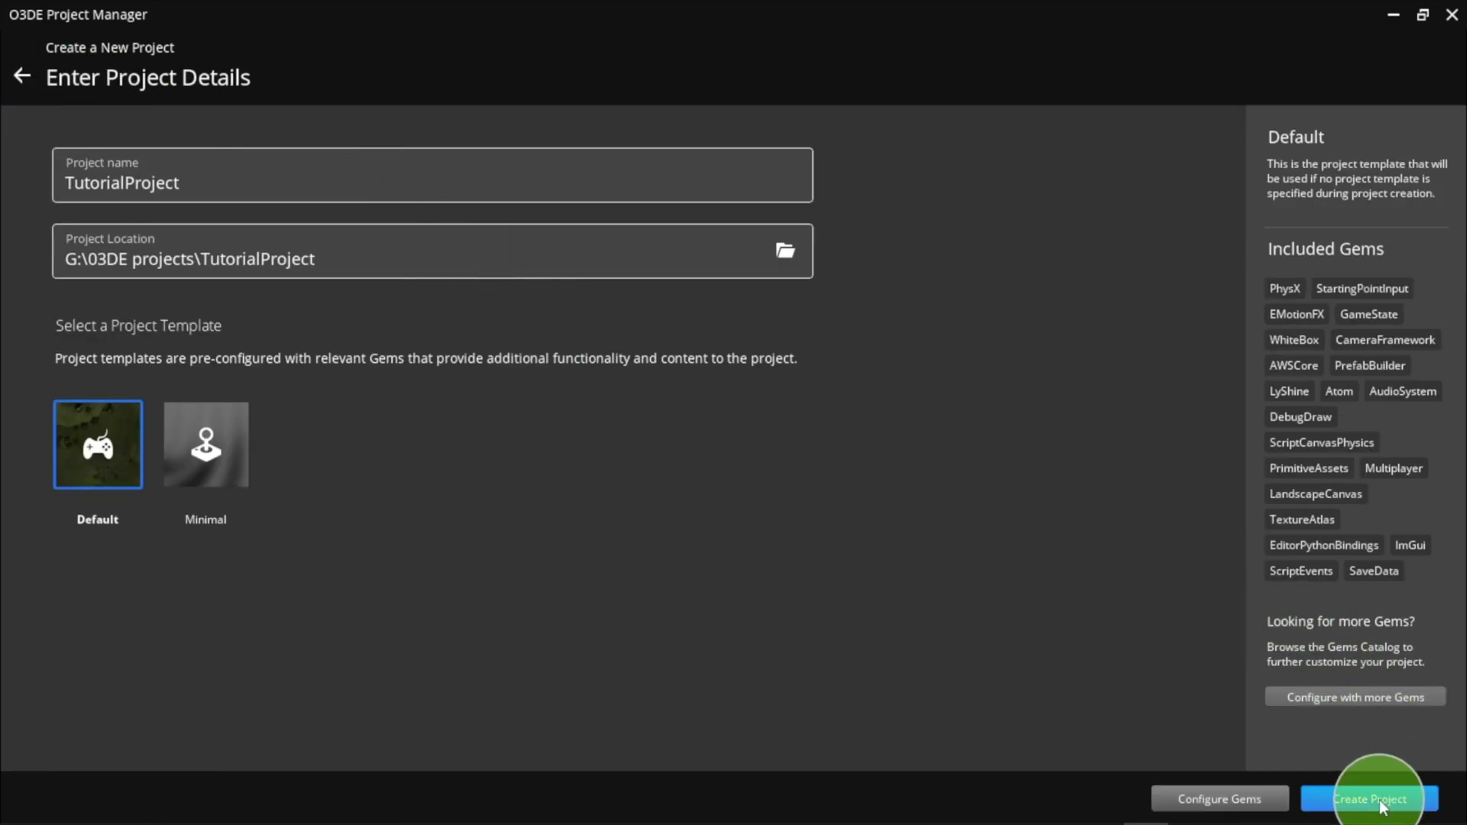
# - Create TutorialProject, dismiss the rebuild notice, and build it from its card, confirming with Yes
pyautogui.click(1381, 802)
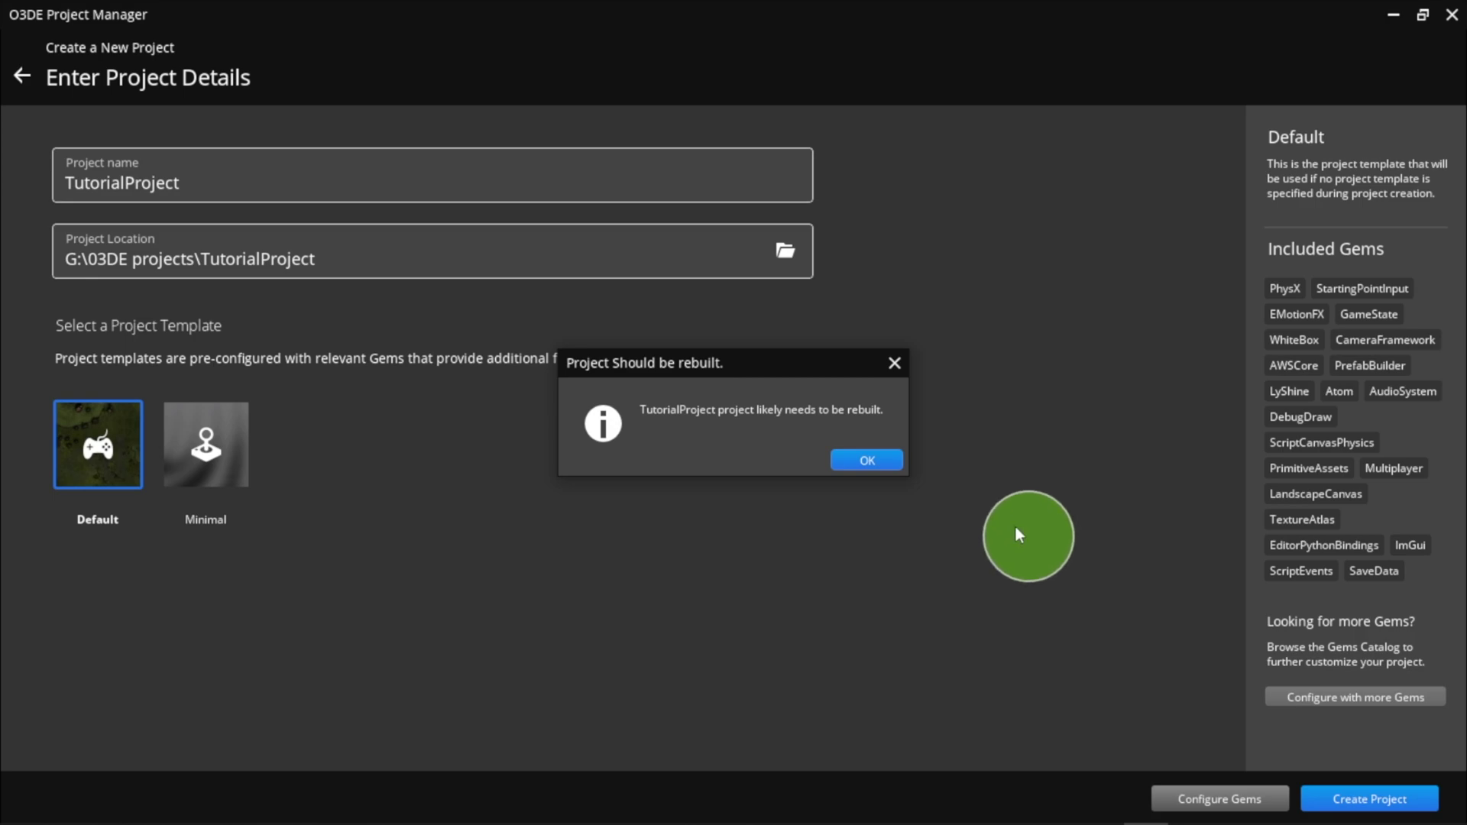
pyautogui.click(857, 461)
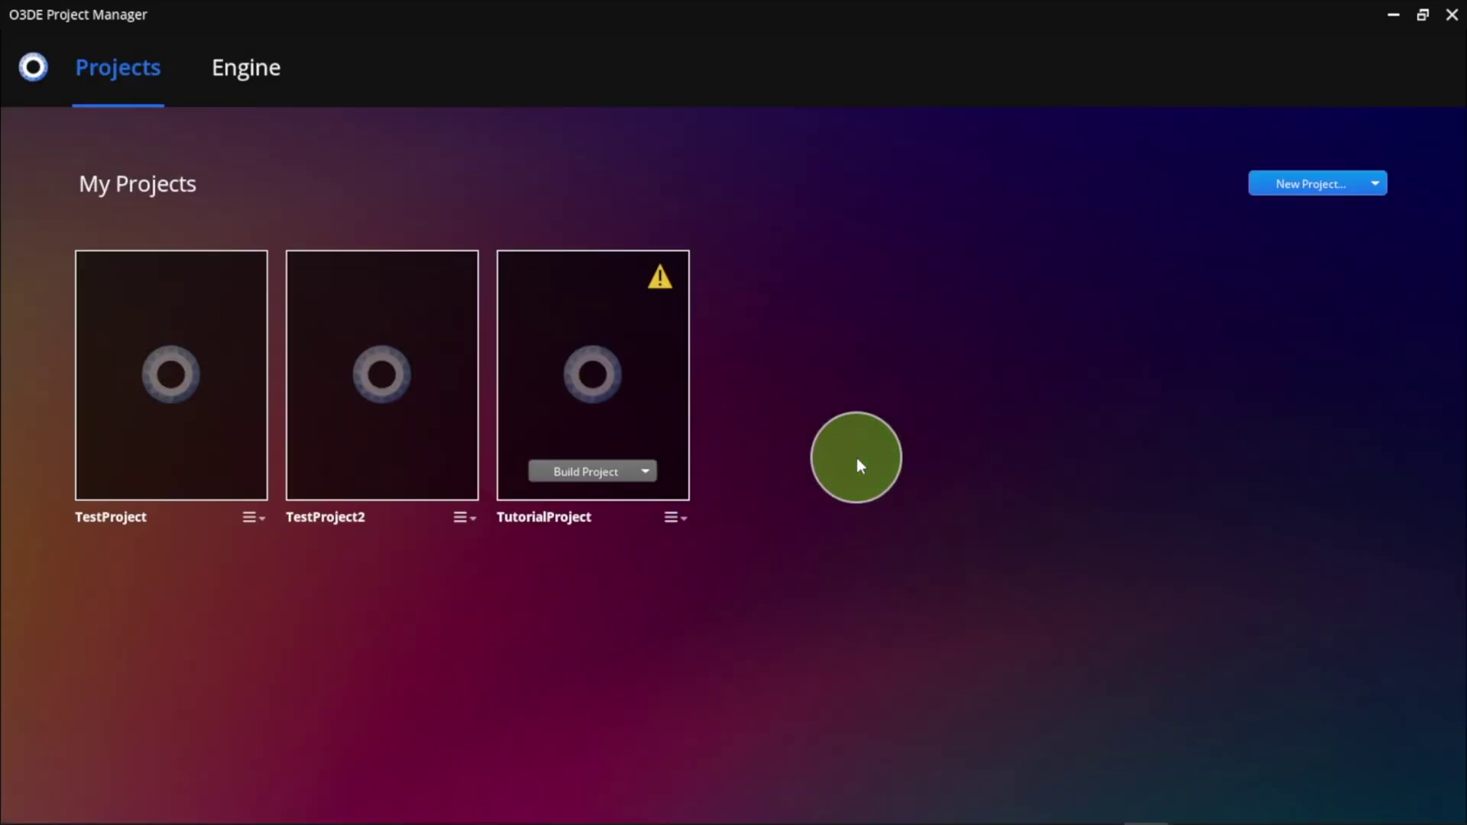
pyautogui.click(609, 472)
pyautogui.click(598, 502)
pyautogui.click(752, 461)
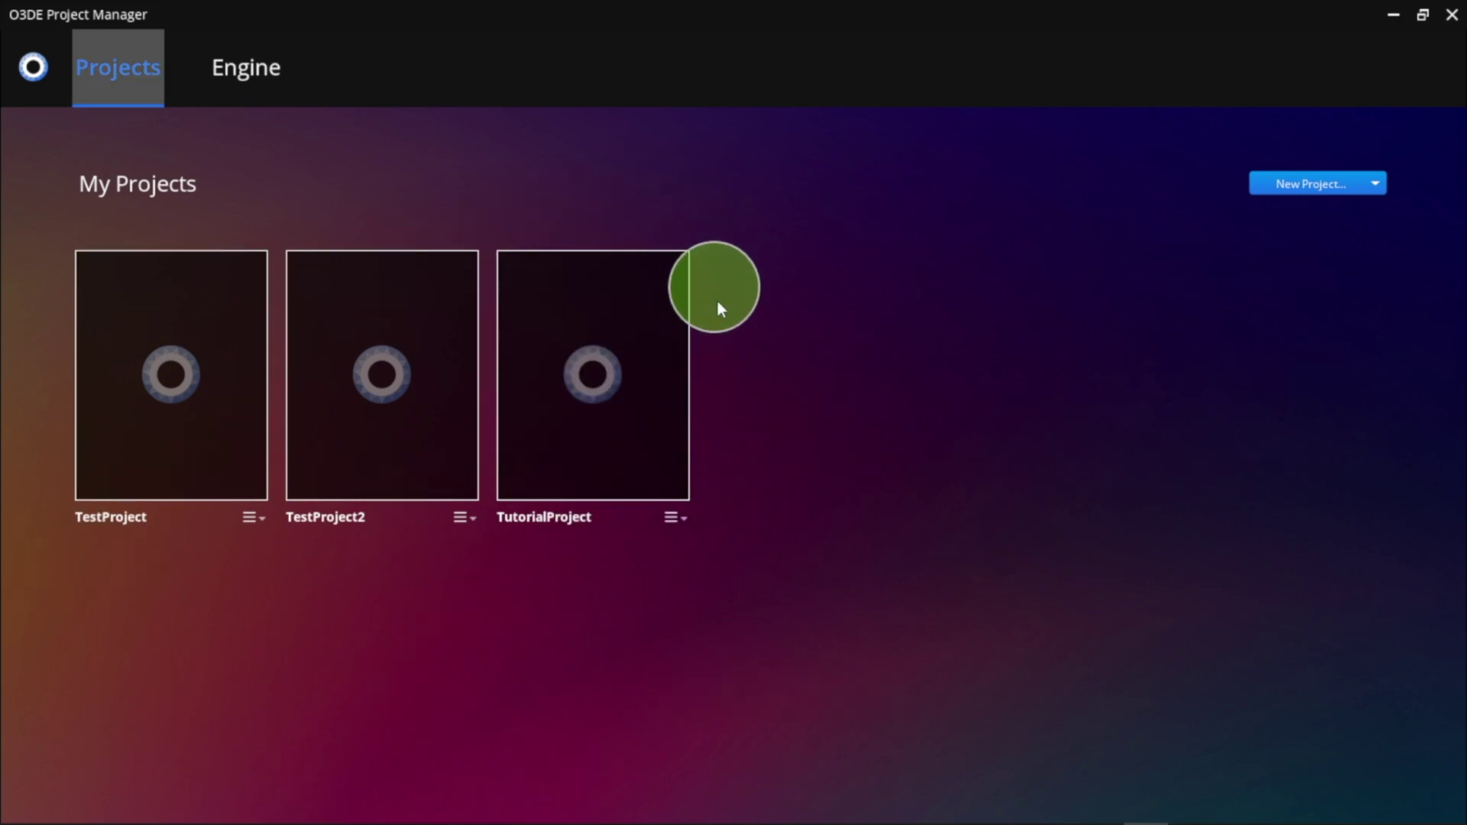
# - Open TutorialProject in the Editor and create a level named GreatestLevel
pyautogui.moveTo(682, 360)
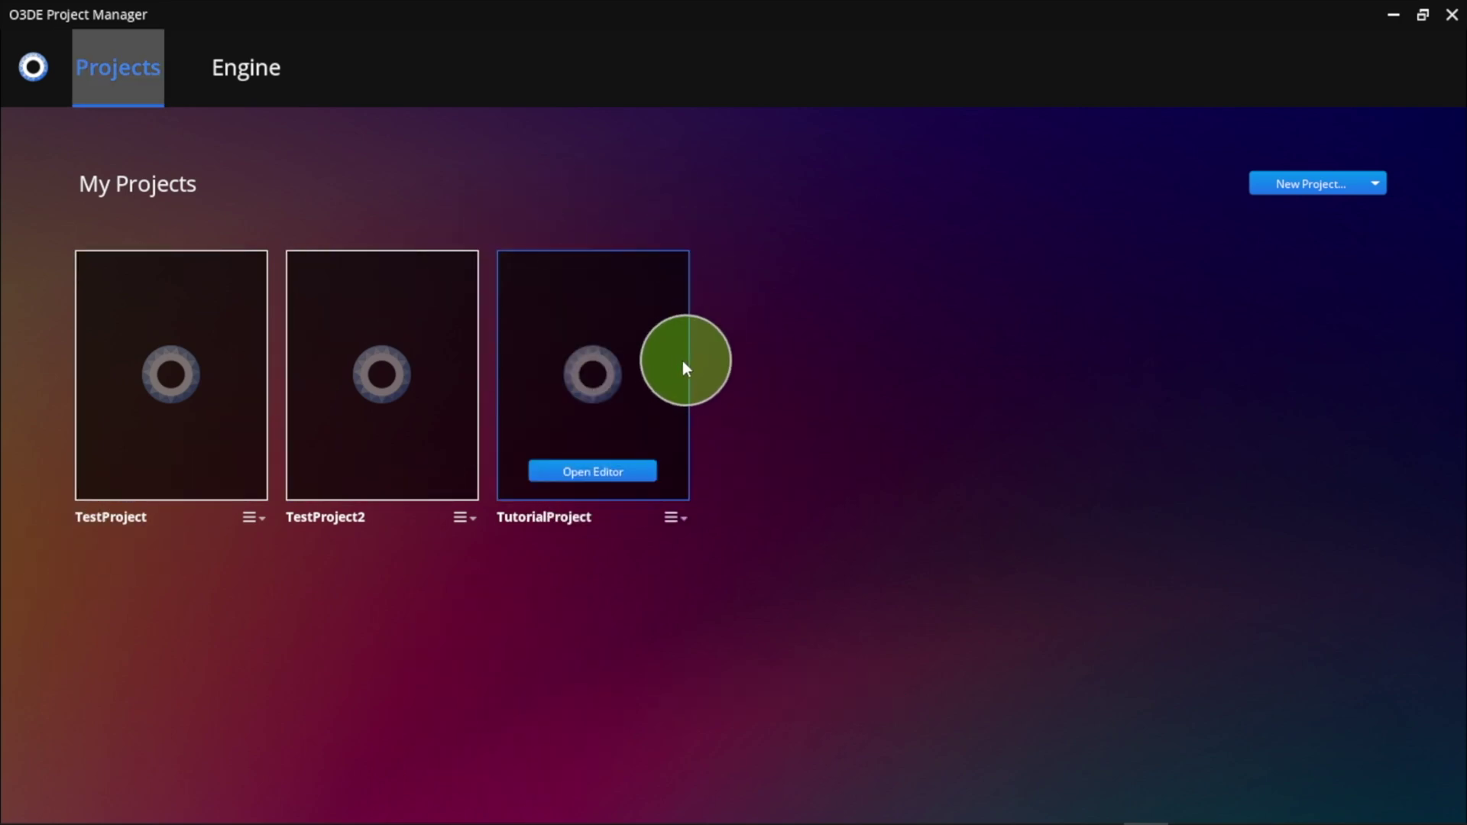
pyautogui.click(607, 469)
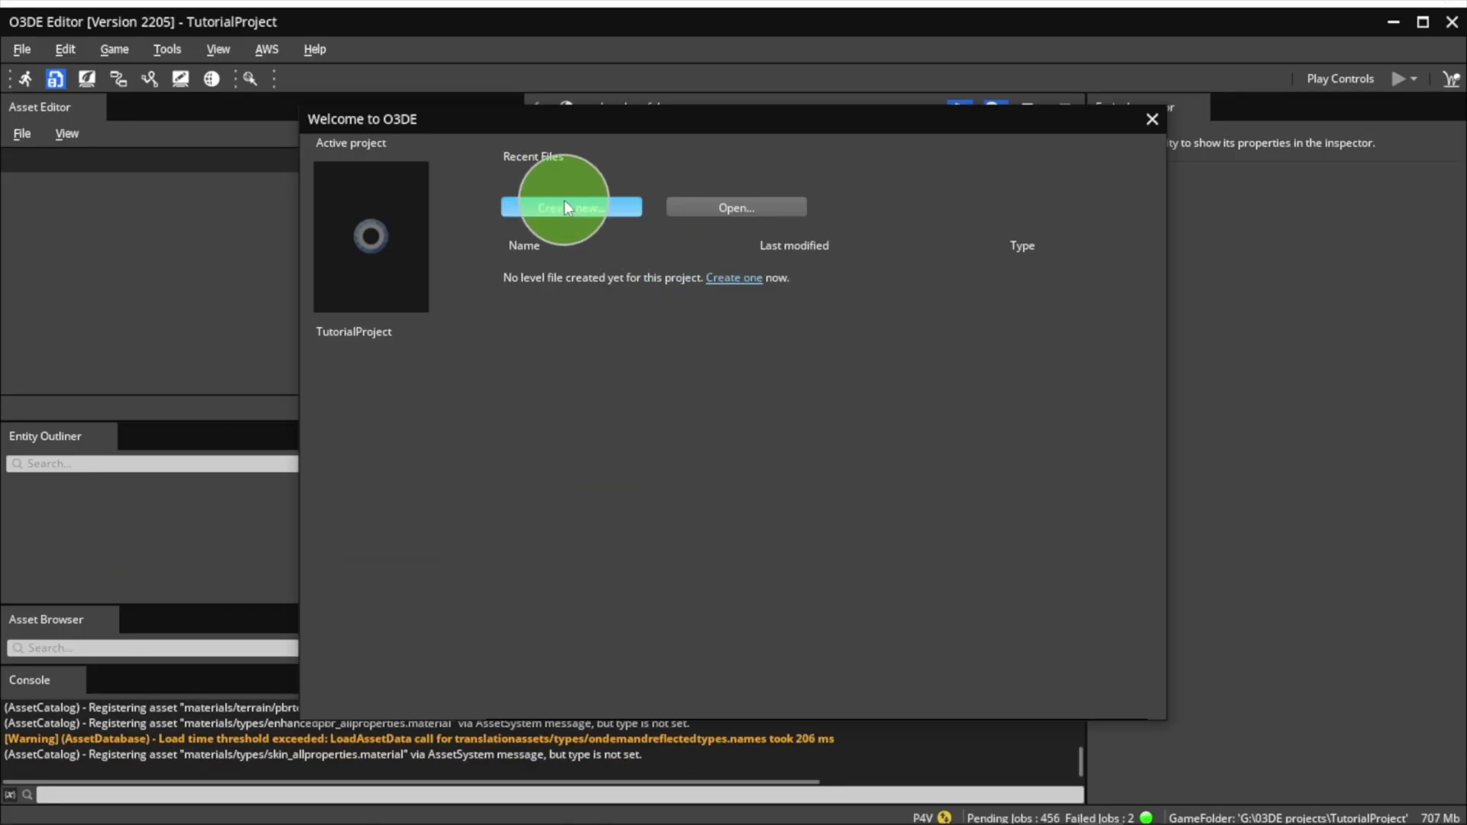
pyautogui.click(565, 206)
pyautogui.write('Greate')
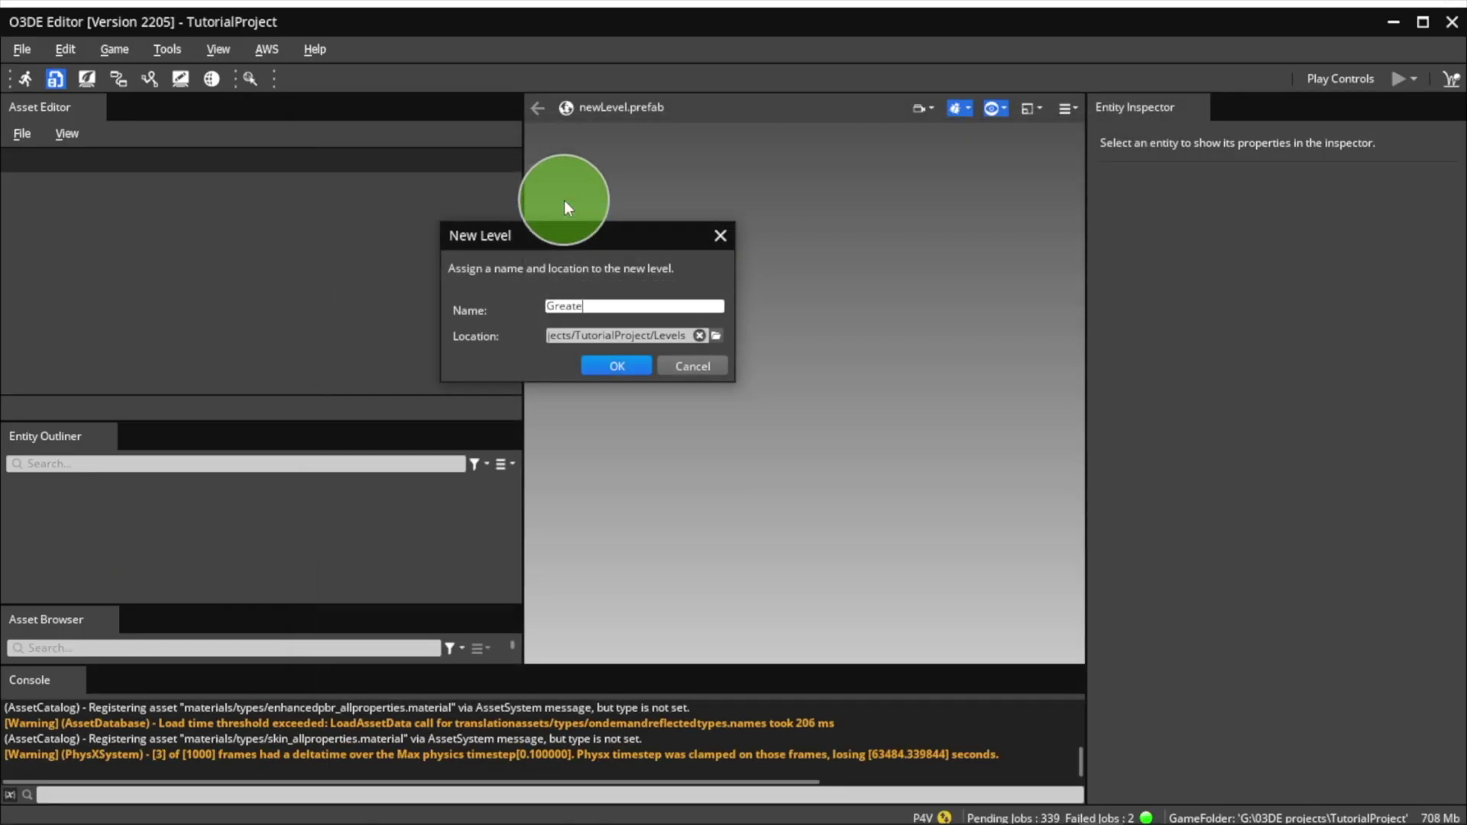
pyautogui.write('stLevel')
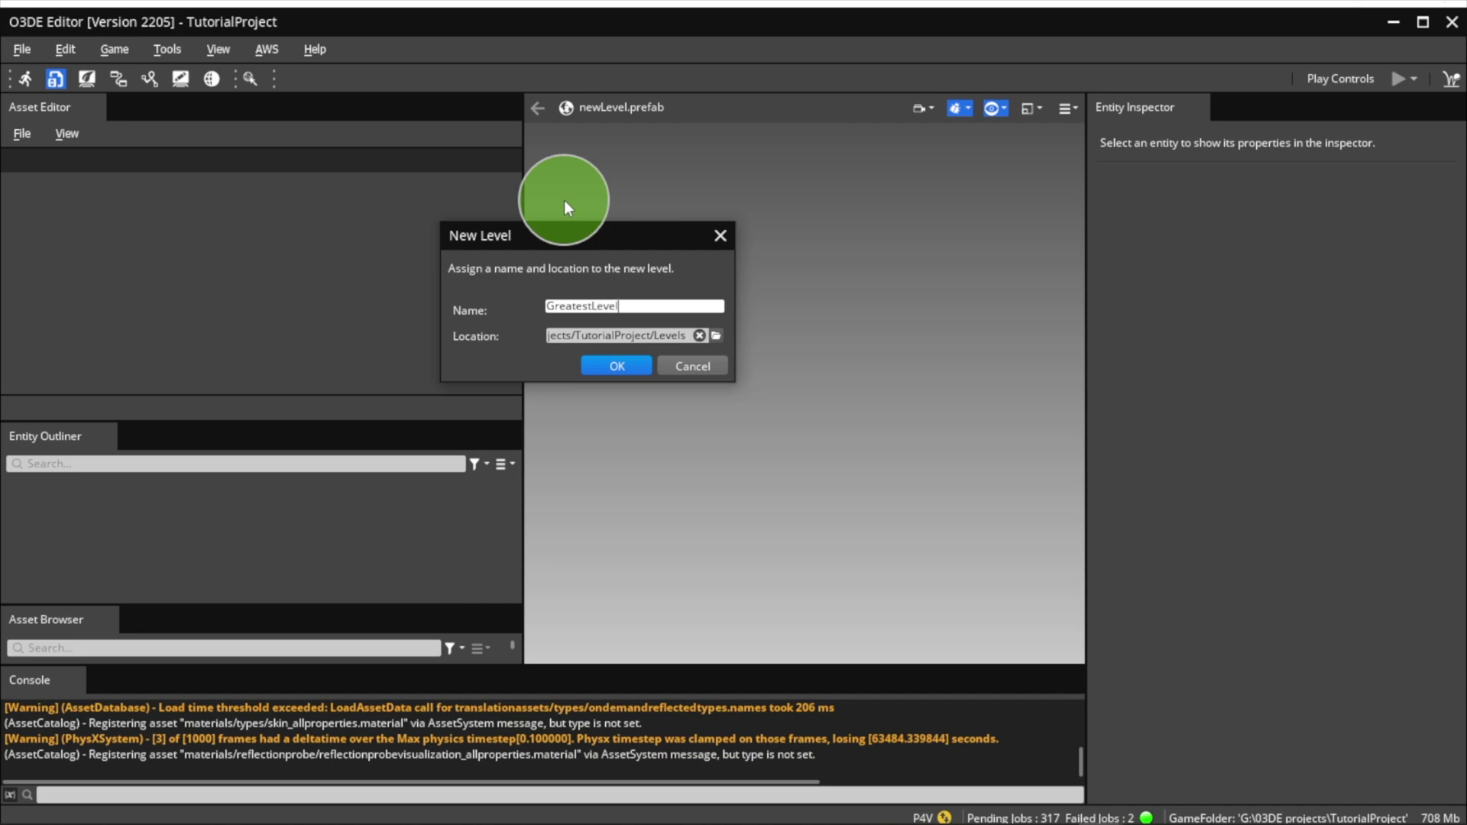
pyautogui.click(621, 366)
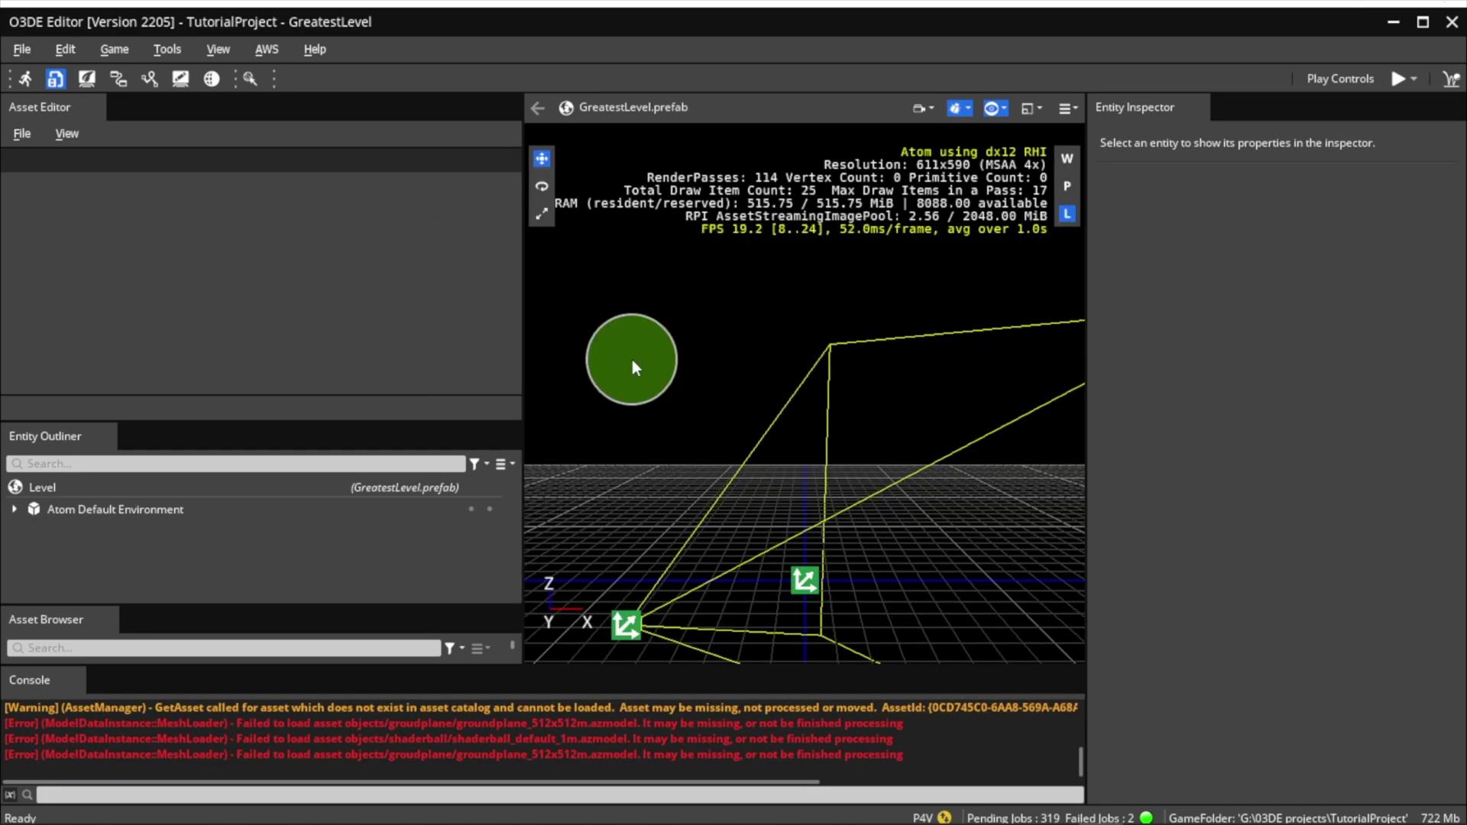
# - Widen the viewport, maximize the Editor window, and check the Asset Processor's pending jobs
pyautogui.moveTo(524, 337); pyautogui.dragTo(298, 336)
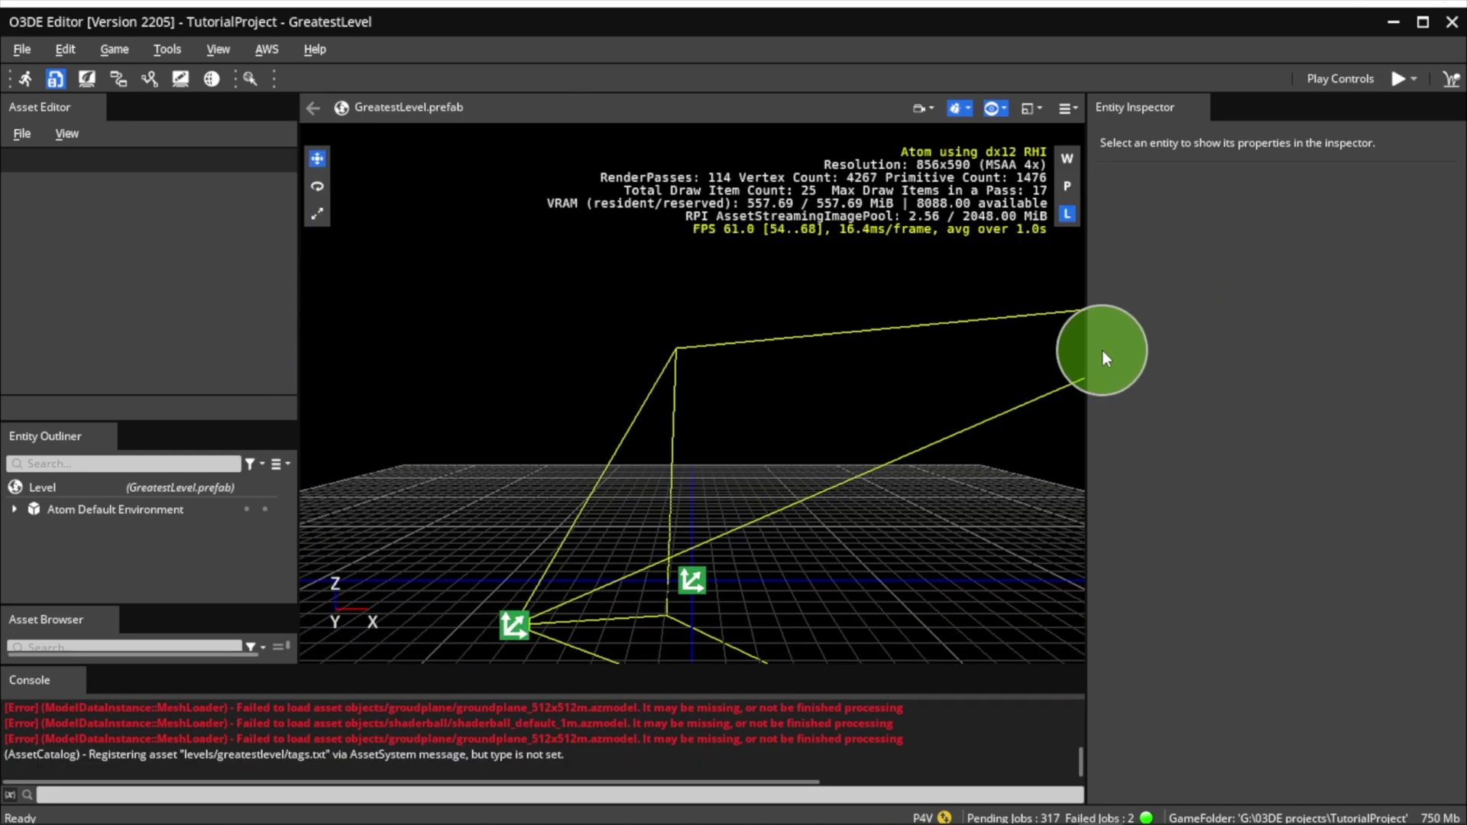
pyautogui.moveTo(1101, 355); pyautogui.dragTo(1199, 355)
pyautogui.click(1423, 22)
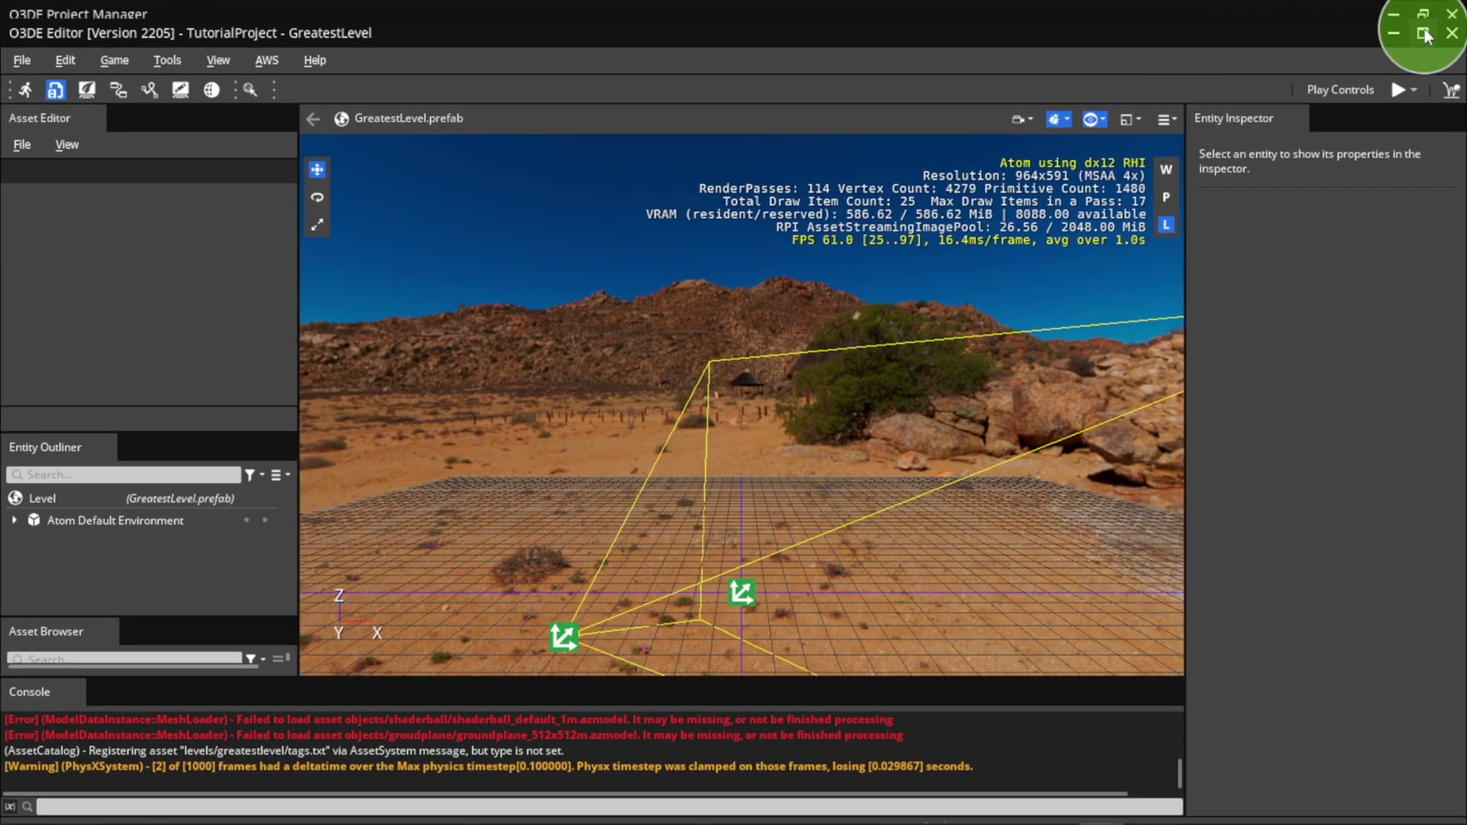
pyautogui.click(1423, 33)
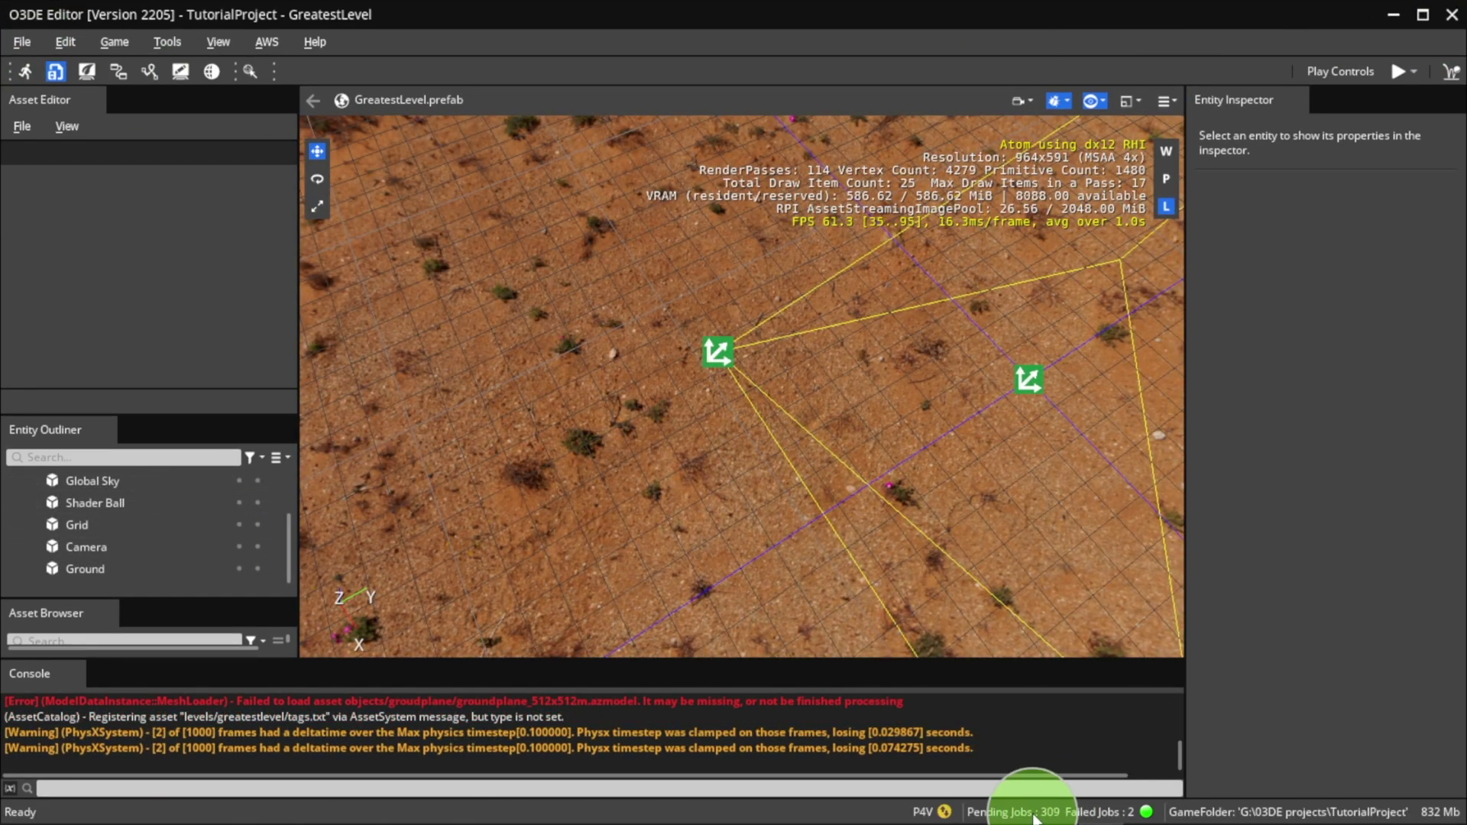
pyautogui.click(1024, 812)
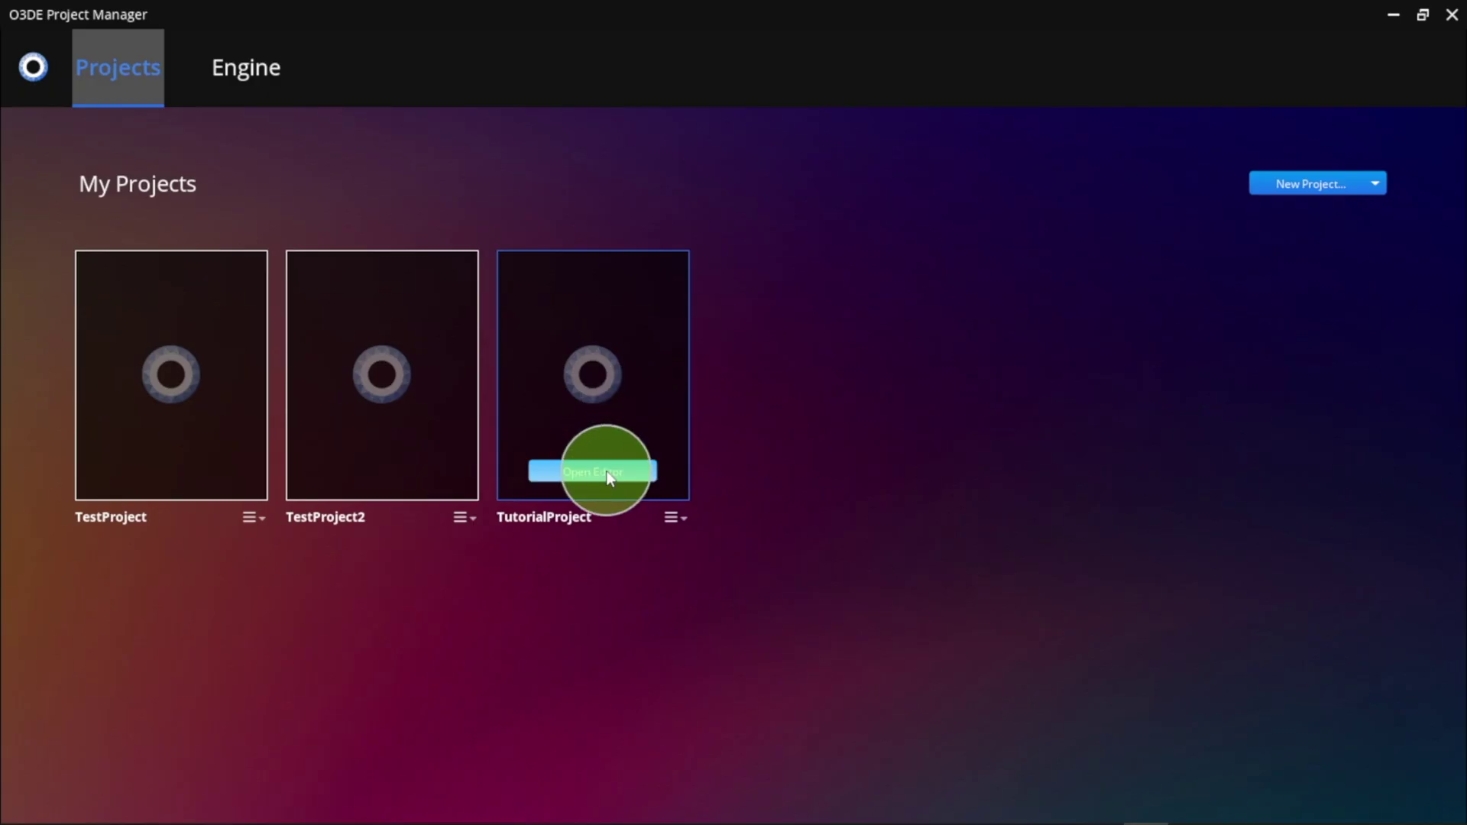
# - Open TutorialProject in the Editor and create a new level named GreatestLevel2
pyautogui.click(609, 474)
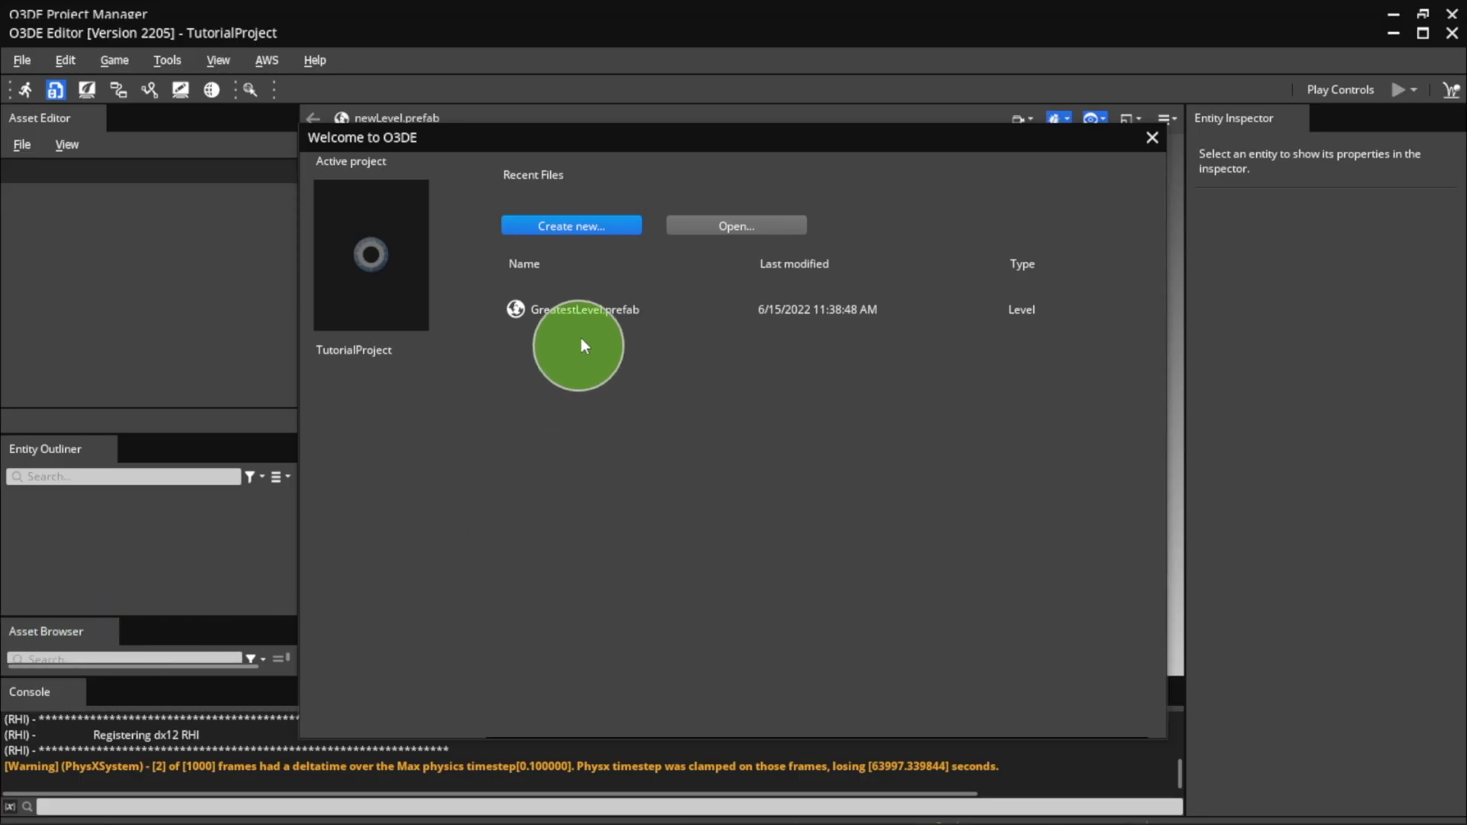
pyautogui.click(570, 232)
pyautogui.write('GreatestLevel2')
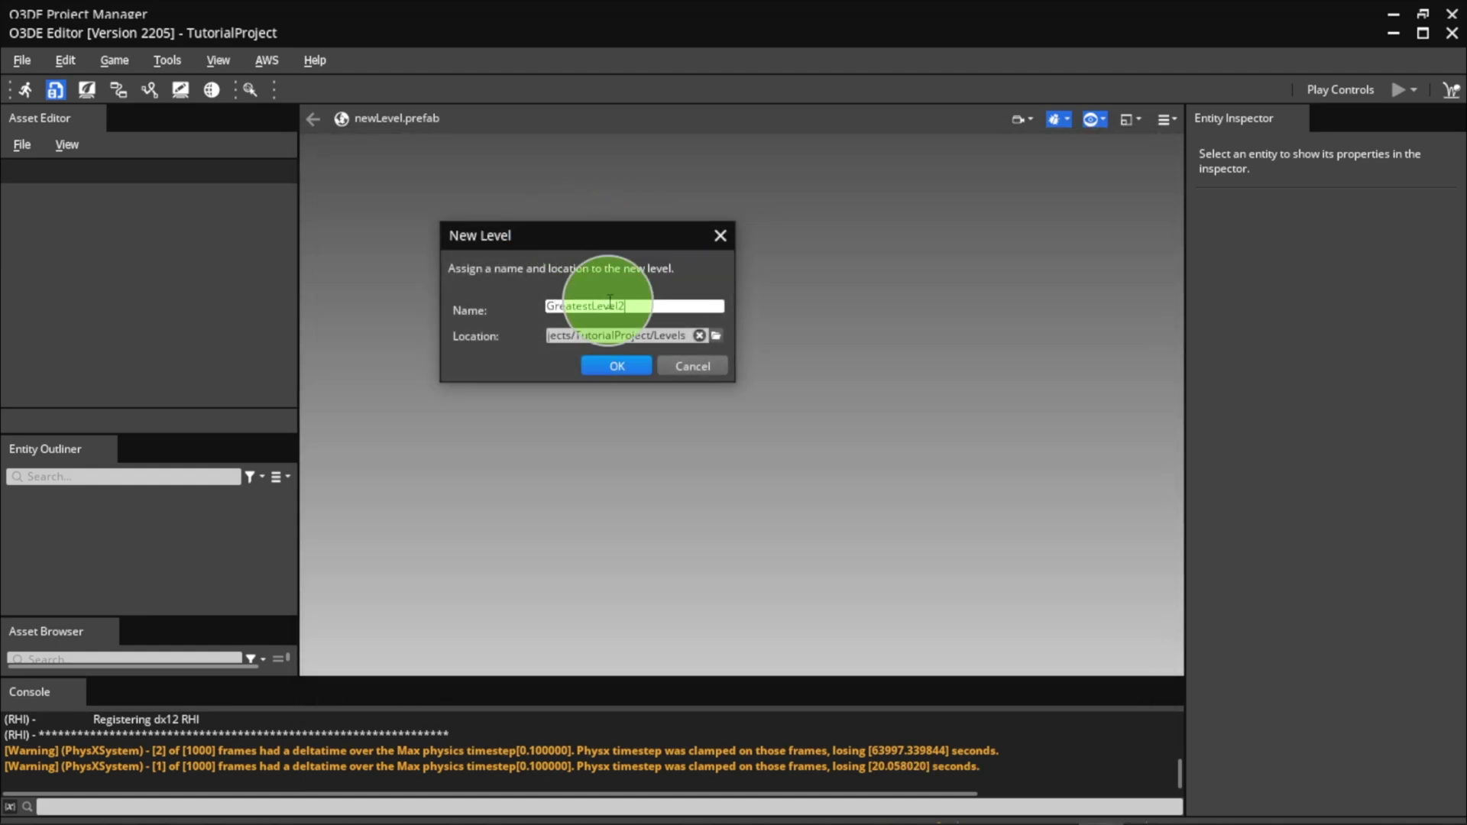
pyautogui.press('Return')
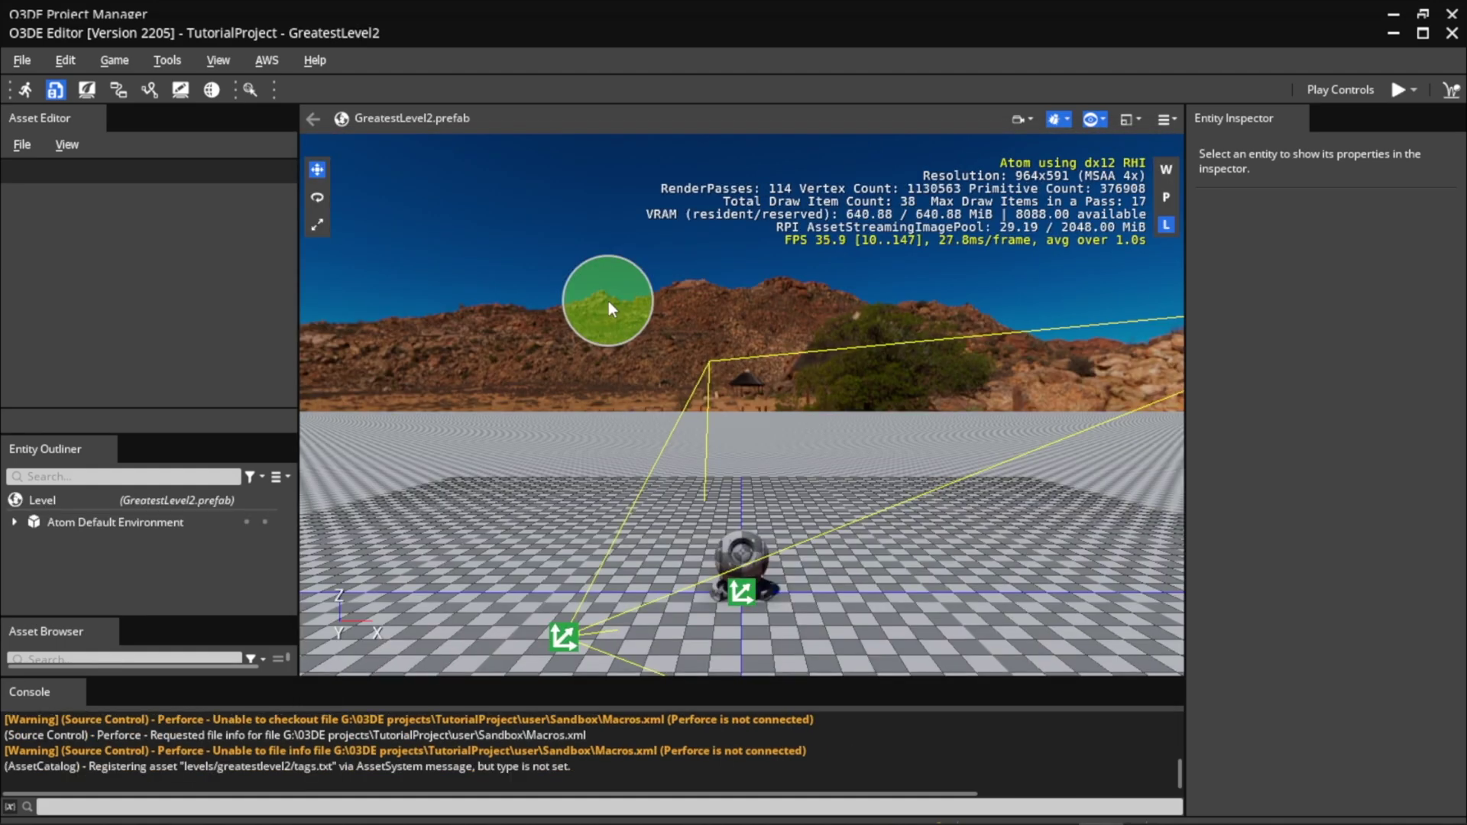
# - Orbit the view, expand Atom Default Environment, and inspect the Ground entity's components
pyautogui.moveTo(677, 485); pyautogui.dragTo(734, 550, button='right')
pyautogui.moveTo(748, 486); pyautogui.dragTo(301, 222, button='right')
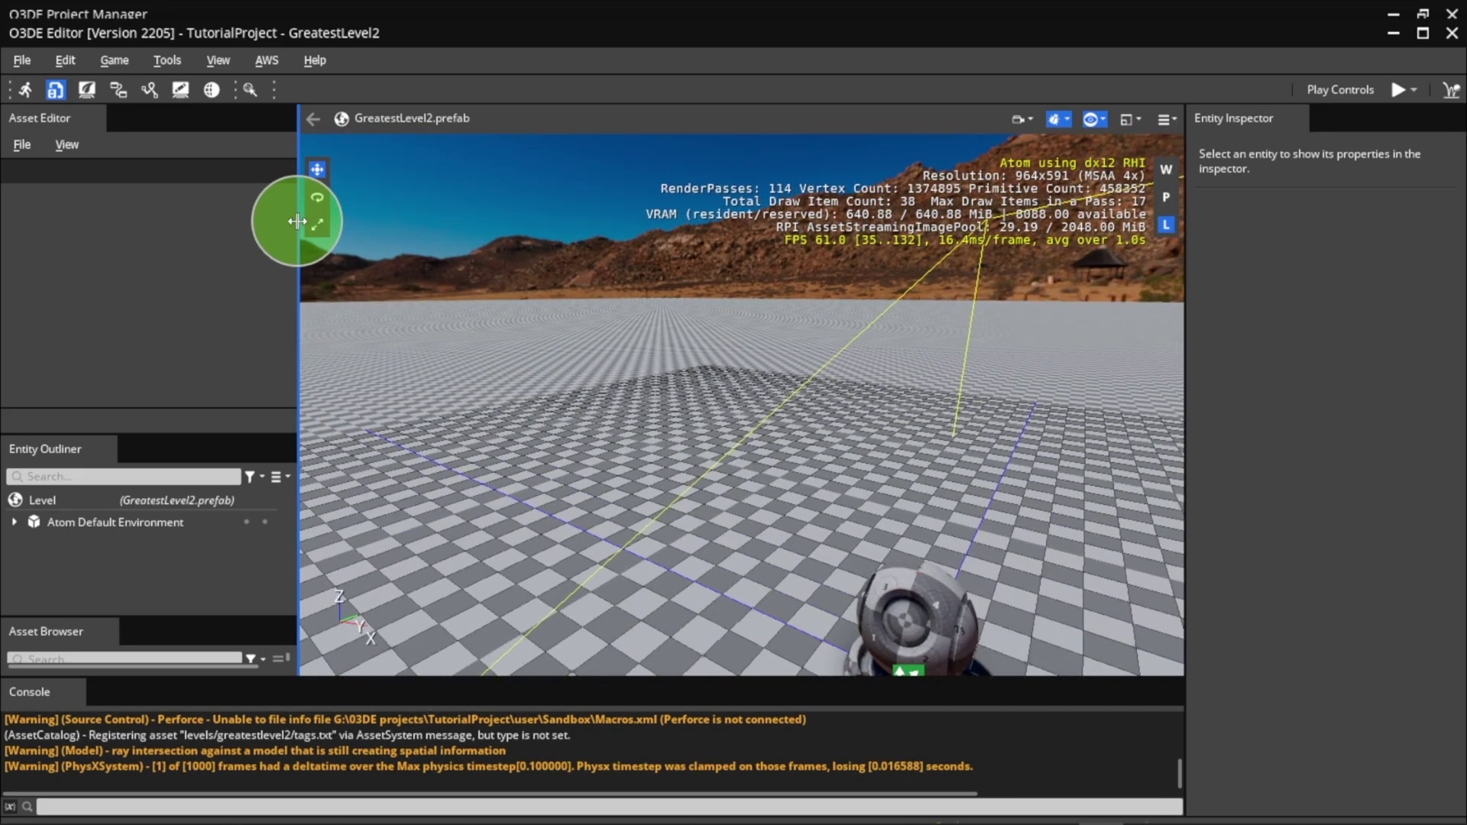
pyautogui.moveTo(114, 433); pyautogui.dragTo(113, 316)
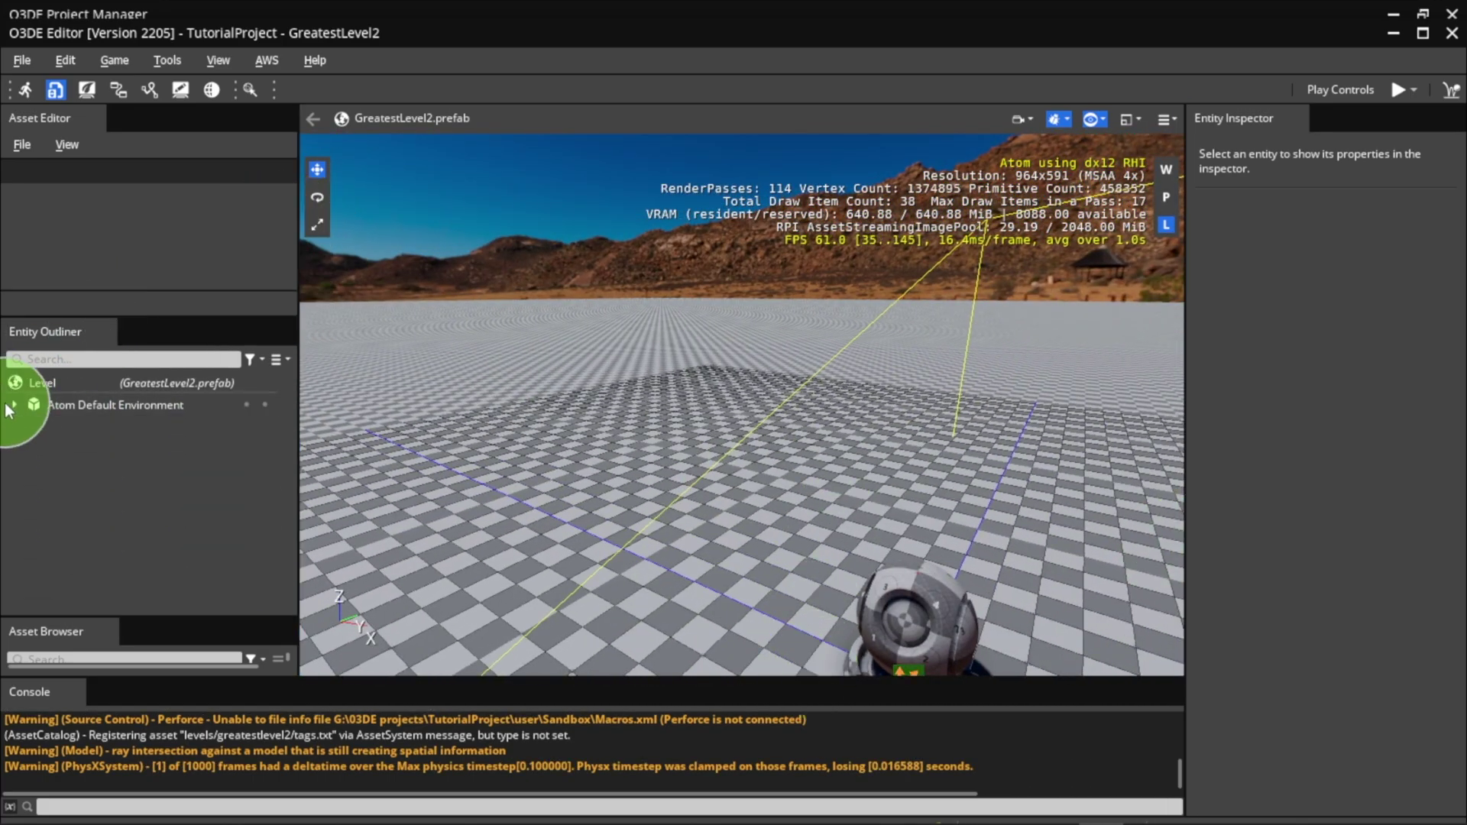
pyautogui.click(15, 404)
pyautogui.click(104, 534)
pyautogui.moveTo(569, 515); pyautogui.dragTo(594, 515)
pyautogui.scroll(-3, 595, 515)
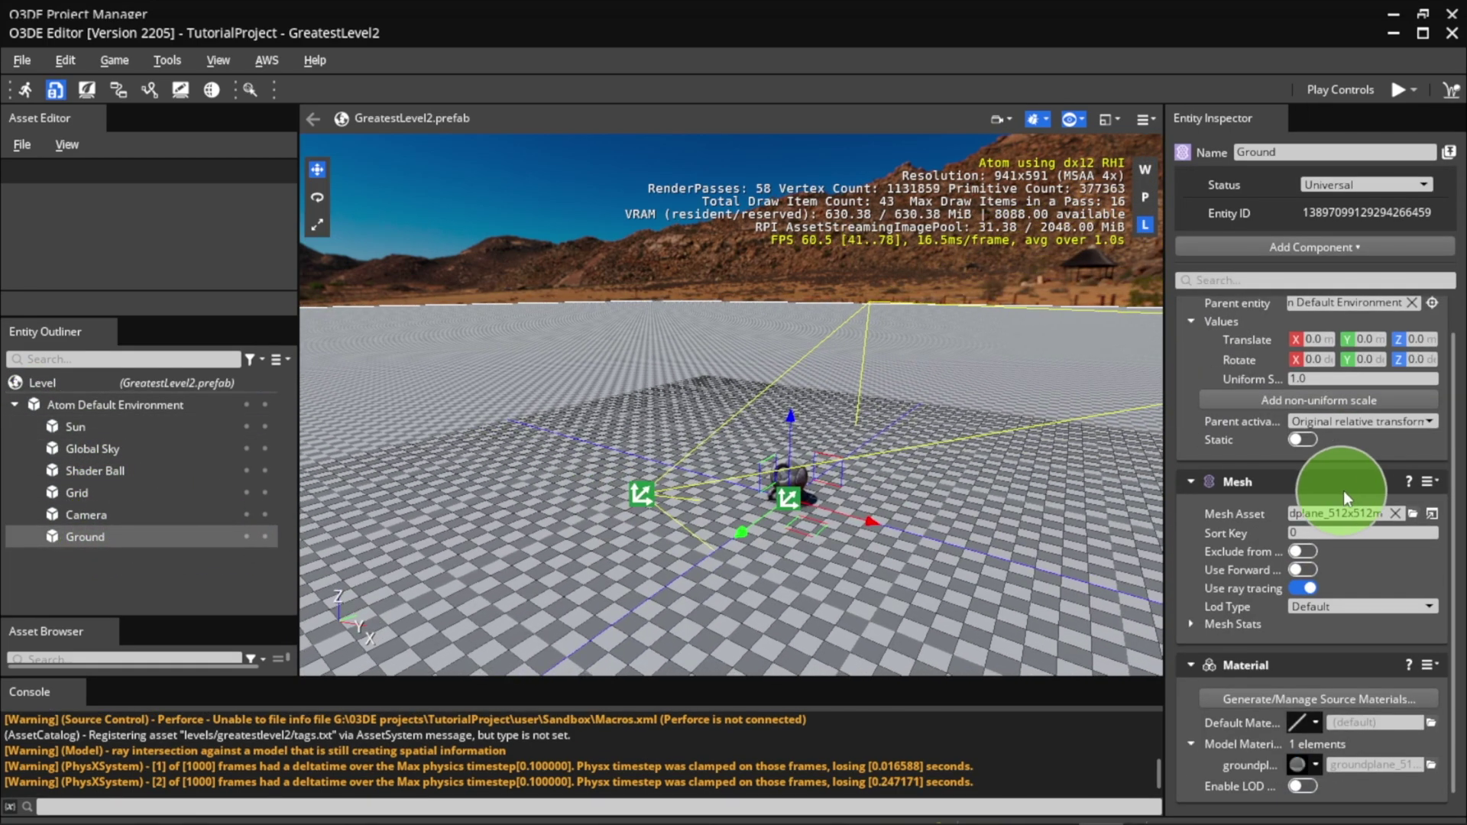
pyautogui.scroll(-1, 1337, 485)
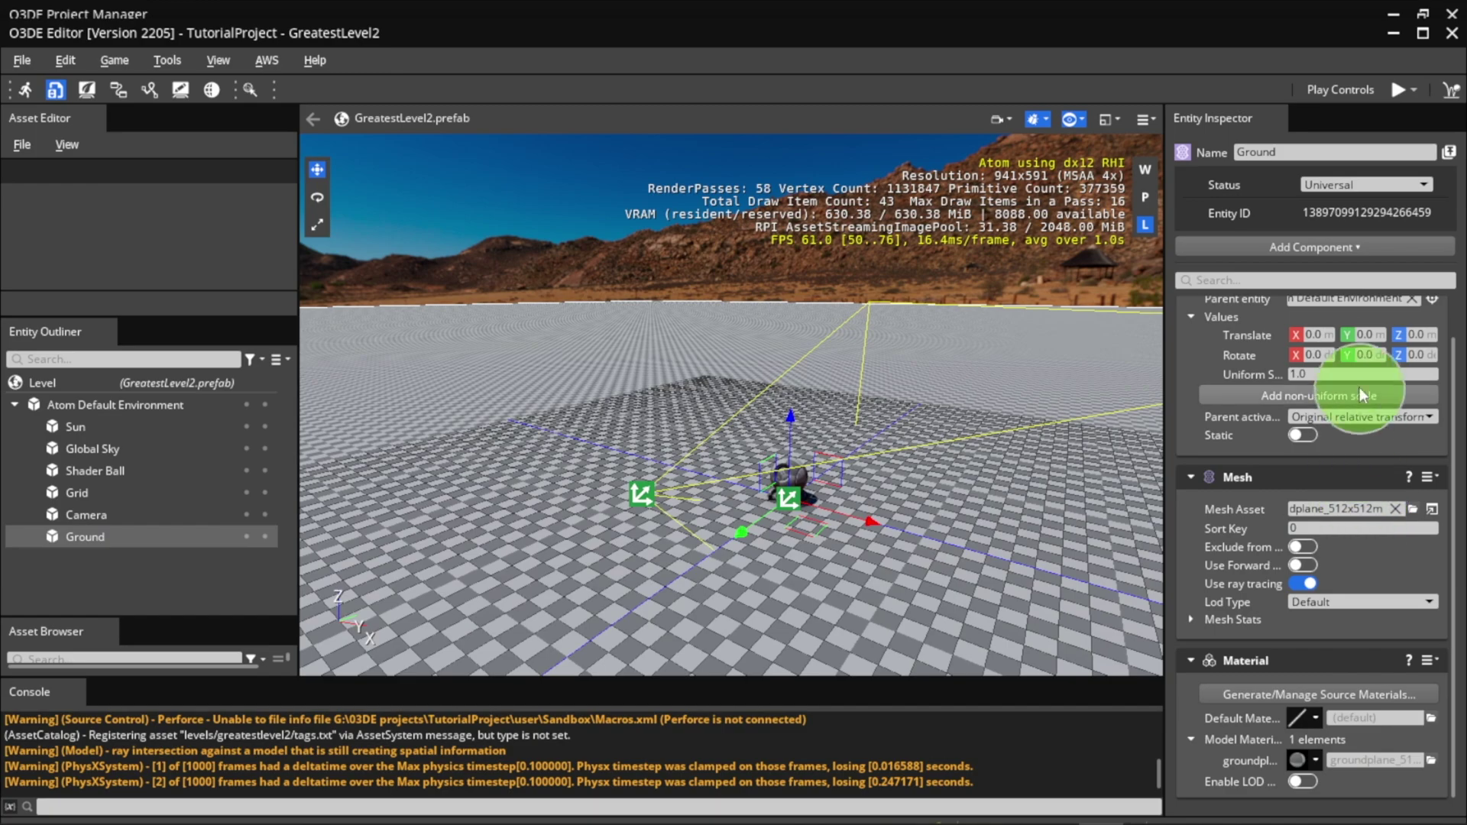
# - Inspect the Camera, Grid, Shader Ball, Global Sky and Sun entities
pyautogui.click(160, 520)
pyautogui.click(161, 495)
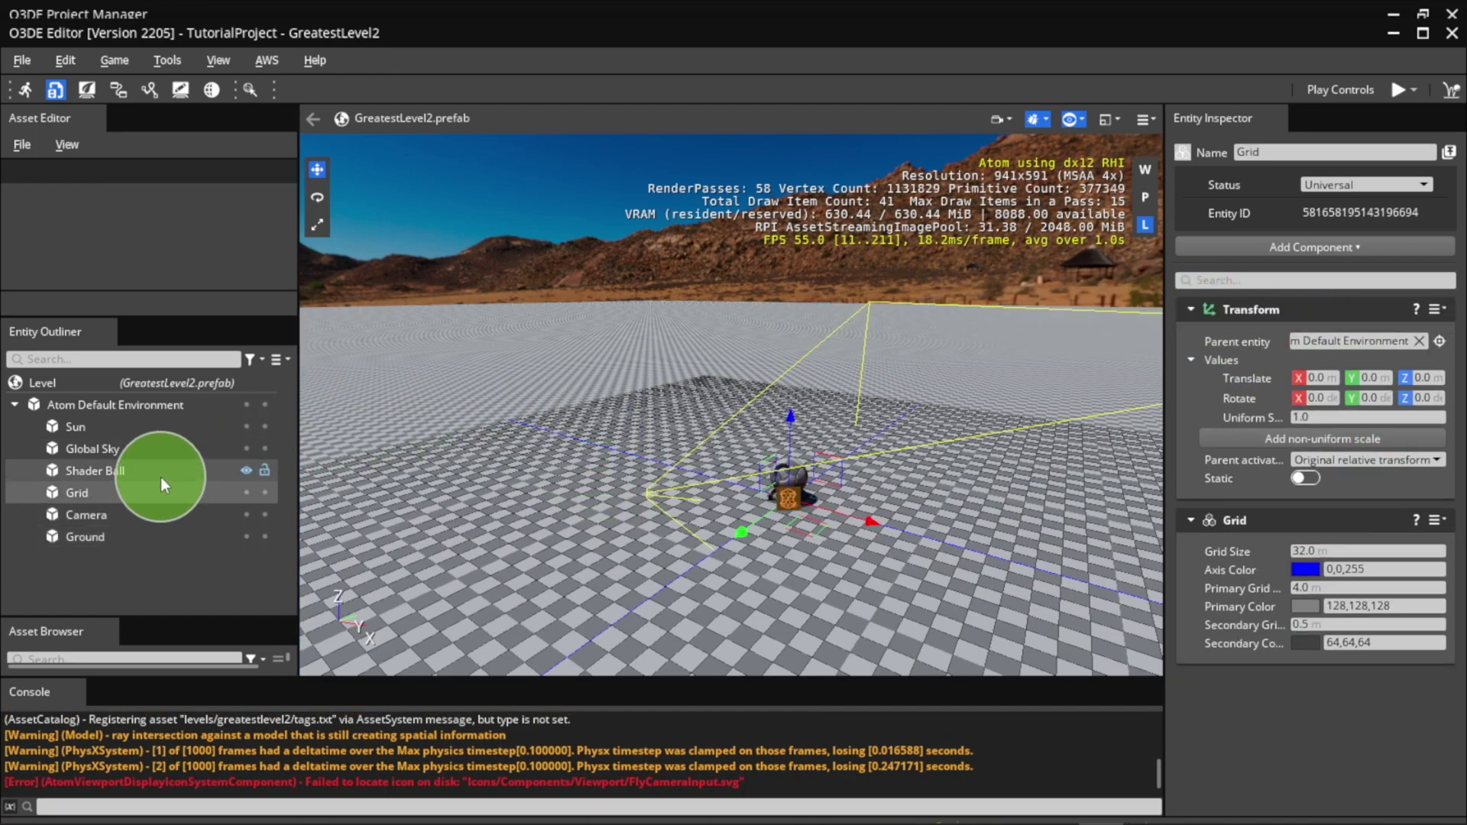
pyautogui.click(160, 469)
pyautogui.click(158, 448)
pyautogui.click(158, 429)
# - Create a new entity, Entity1, and add a Mesh component to it
pyautogui.rightClick(139, 566)
pyautogui.click(168, 584)
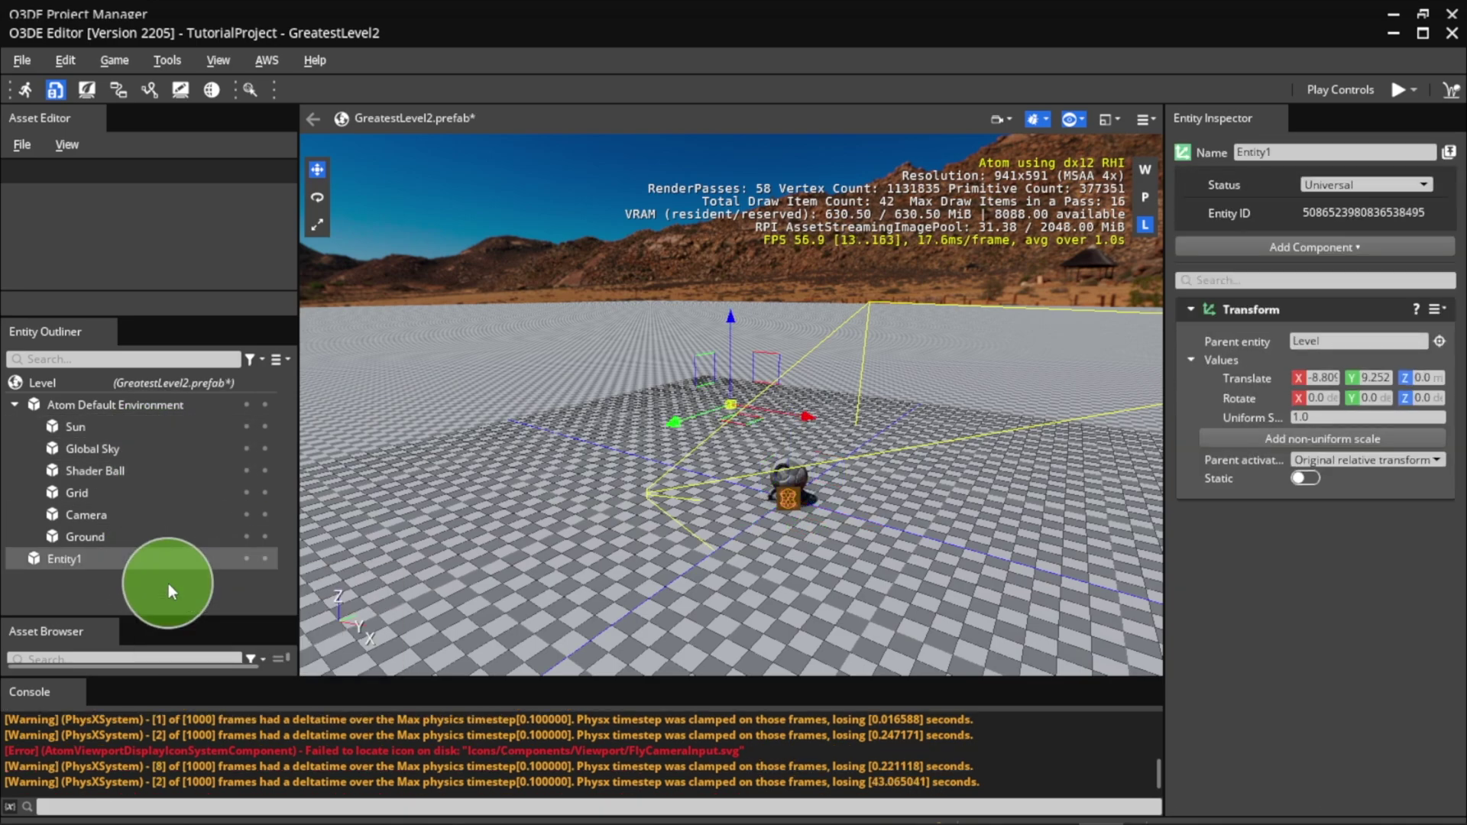
pyautogui.click(1298, 247)
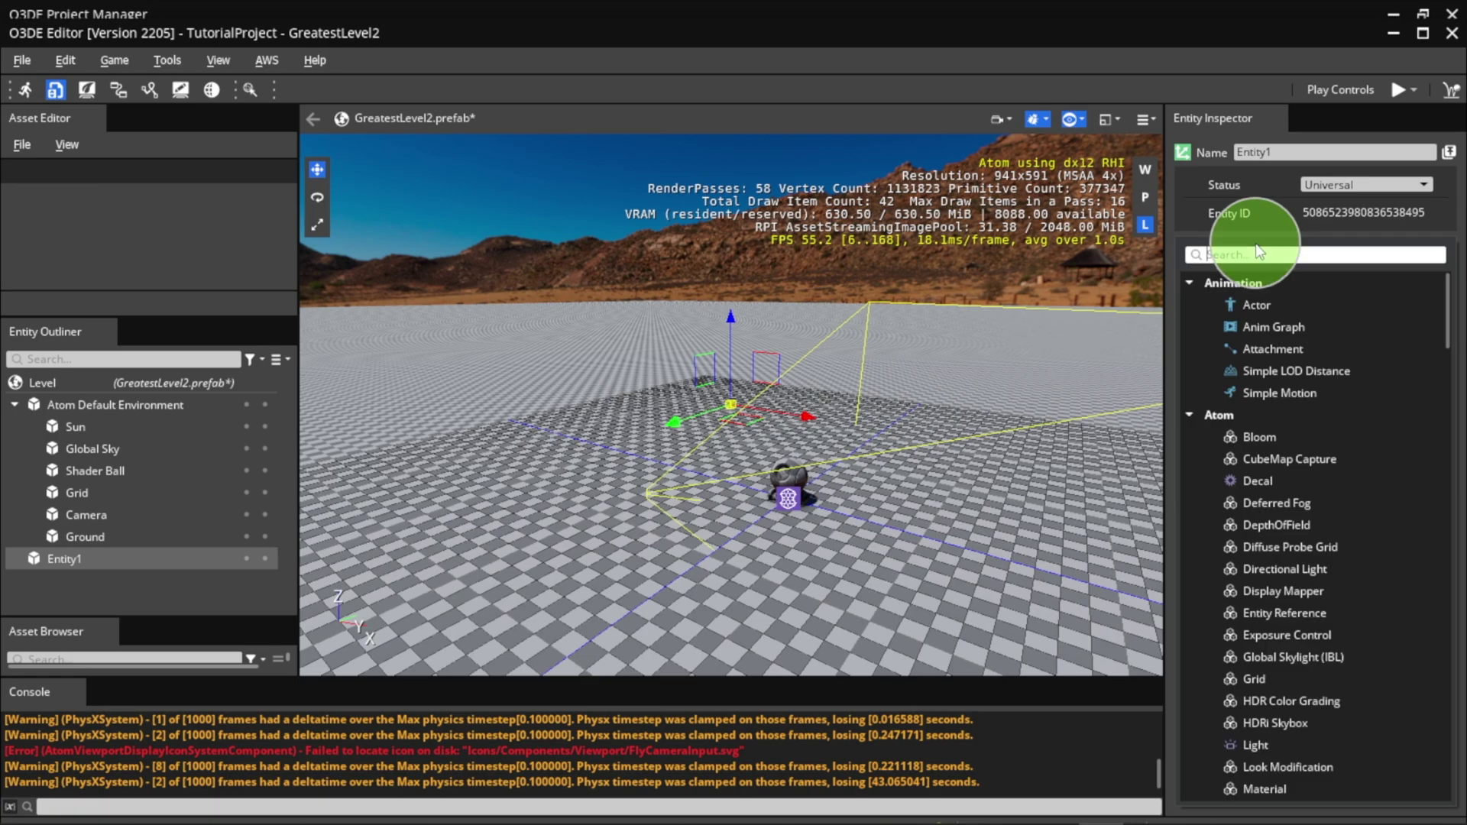
pyautogui.scroll(-1, 1310, 581)
pyautogui.click(1290, 743)
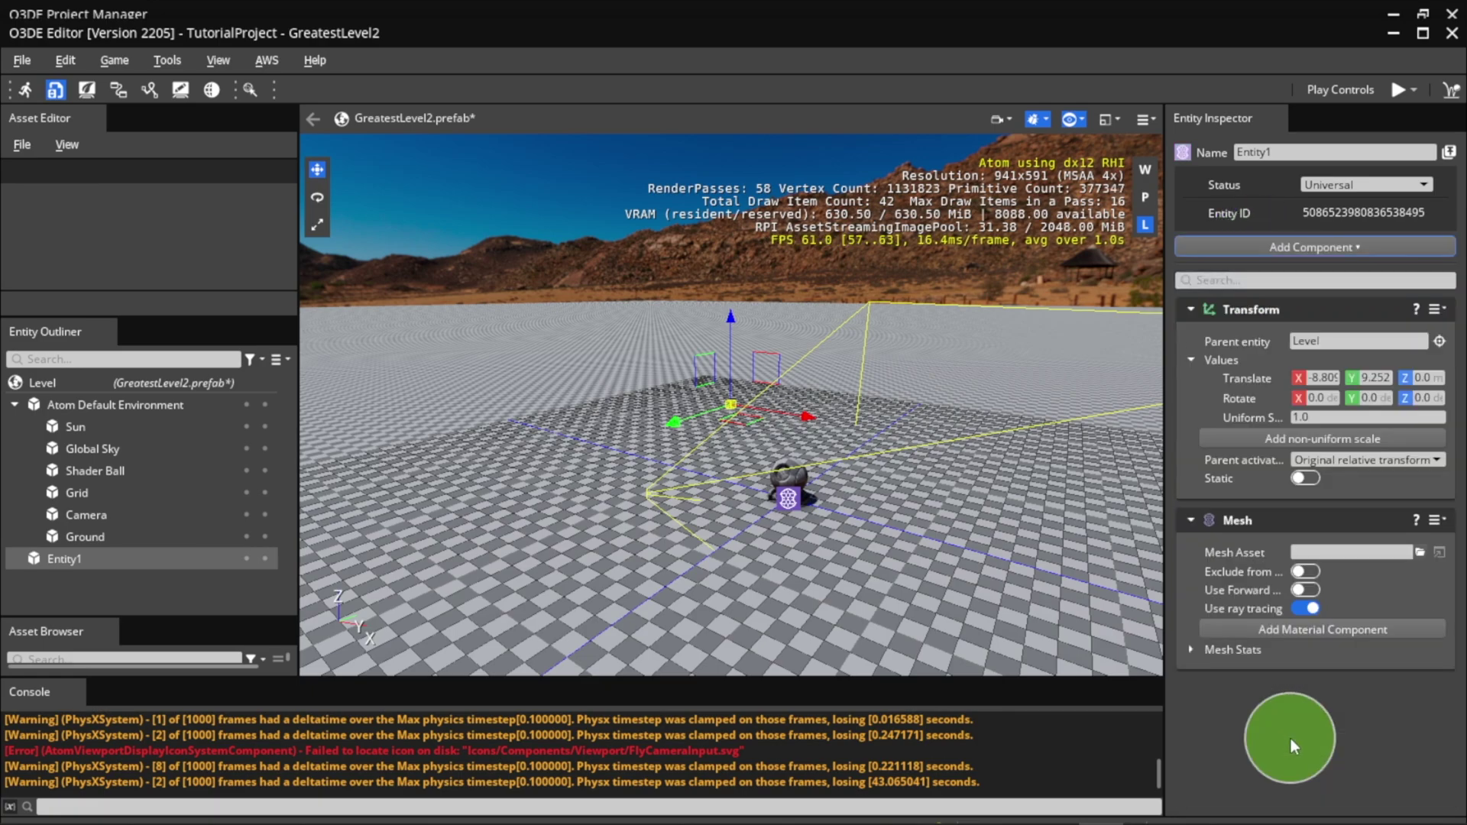
# - Browse for the mesh asset in Gems/PrimitiveAssets/Assets/Objects/_Primitives
pyautogui.click(1420, 550)
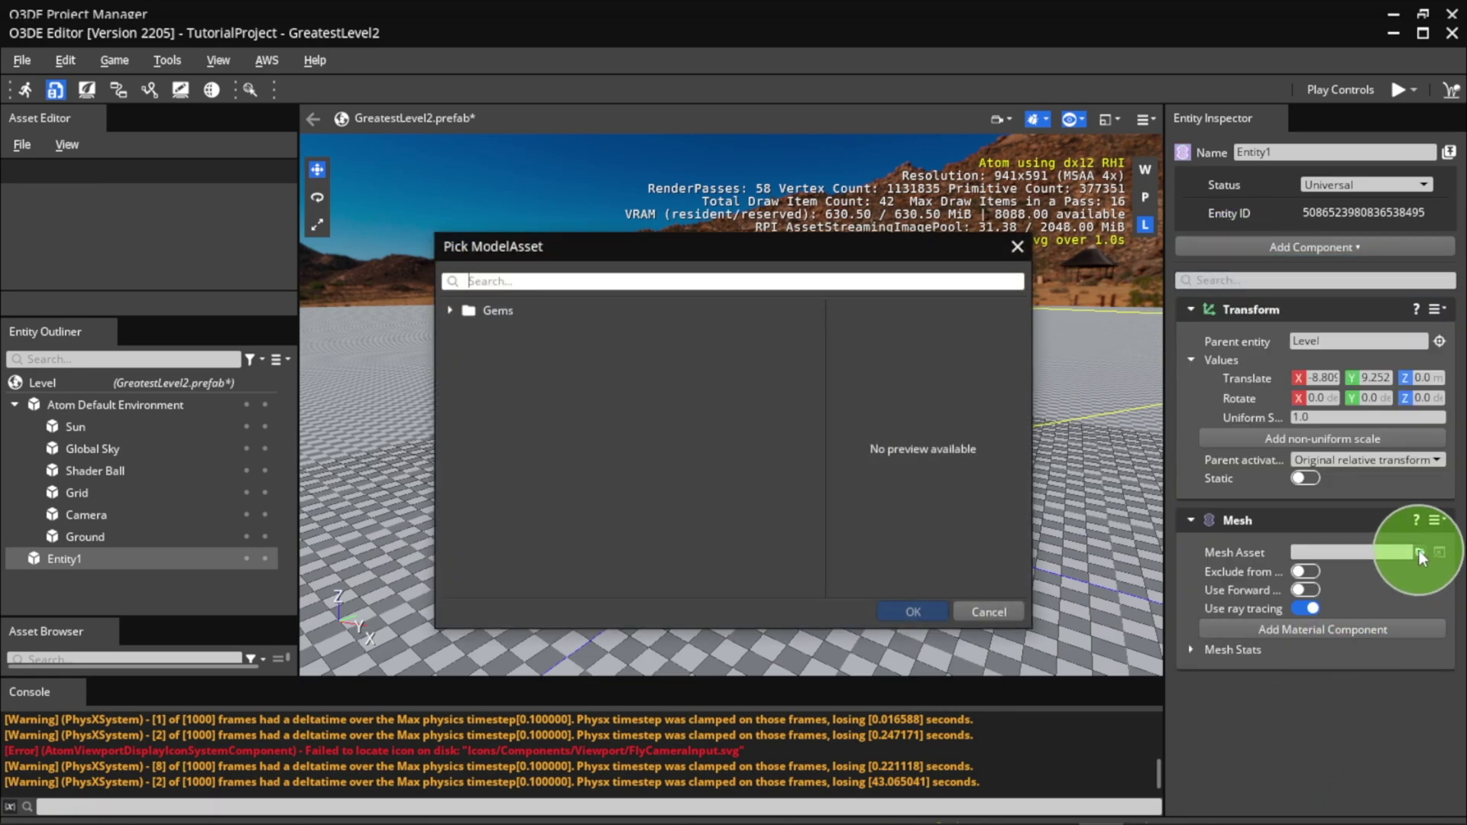
pyautogui.click(450, 310)
pyautogui.click(469, 376)
pyautogui.click(487, 398)
pyautogui.click(505, 420)
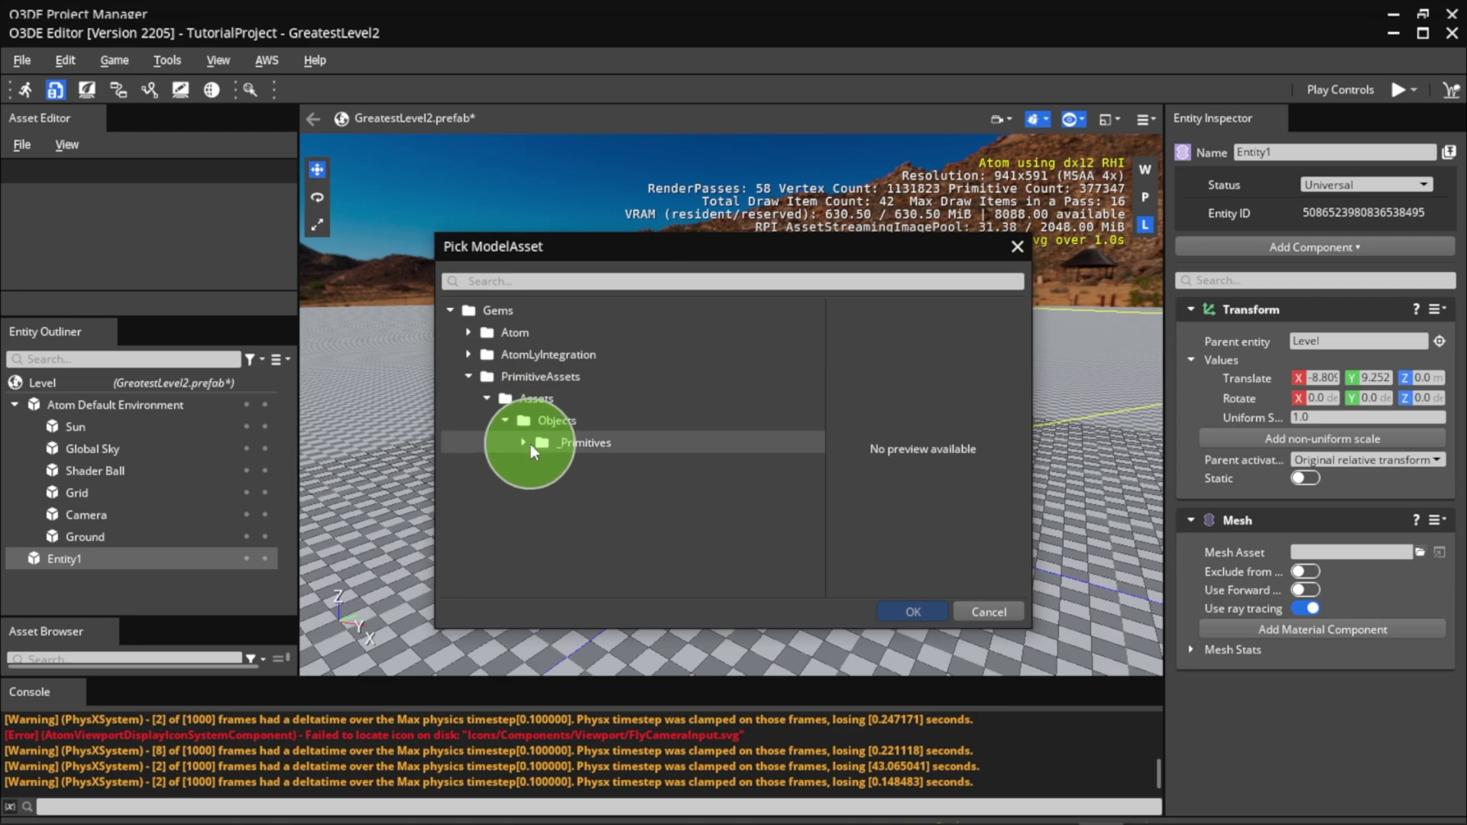
pyautogui.click(523, 442)
# - Assign _Cylinder_1x1.fbx as Entity1's mesh and add a Material component
pyautogui.click(579, 489)
pyautogui.click(921, 609)
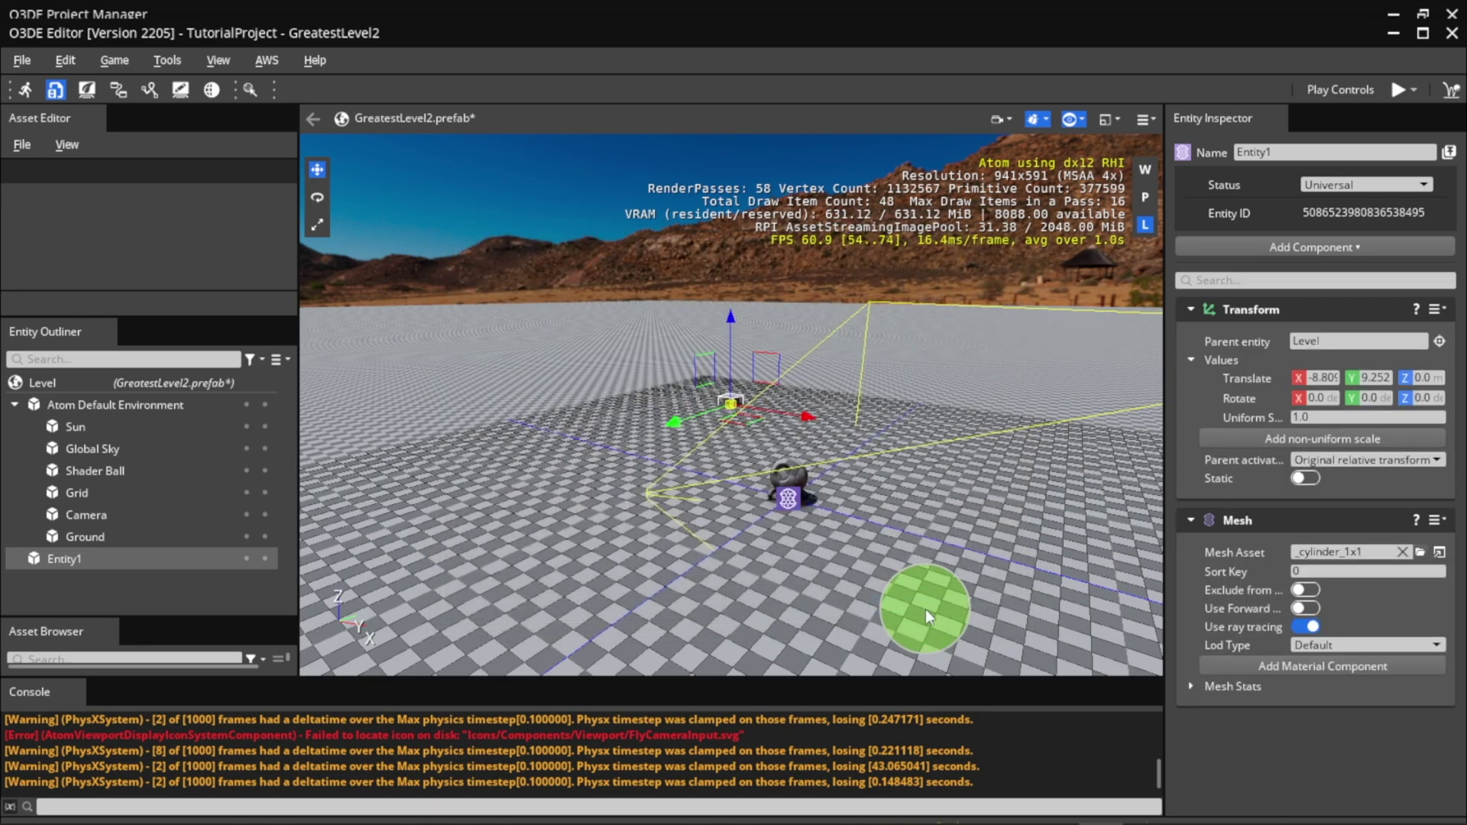
pyautogui.click(1273, 667)
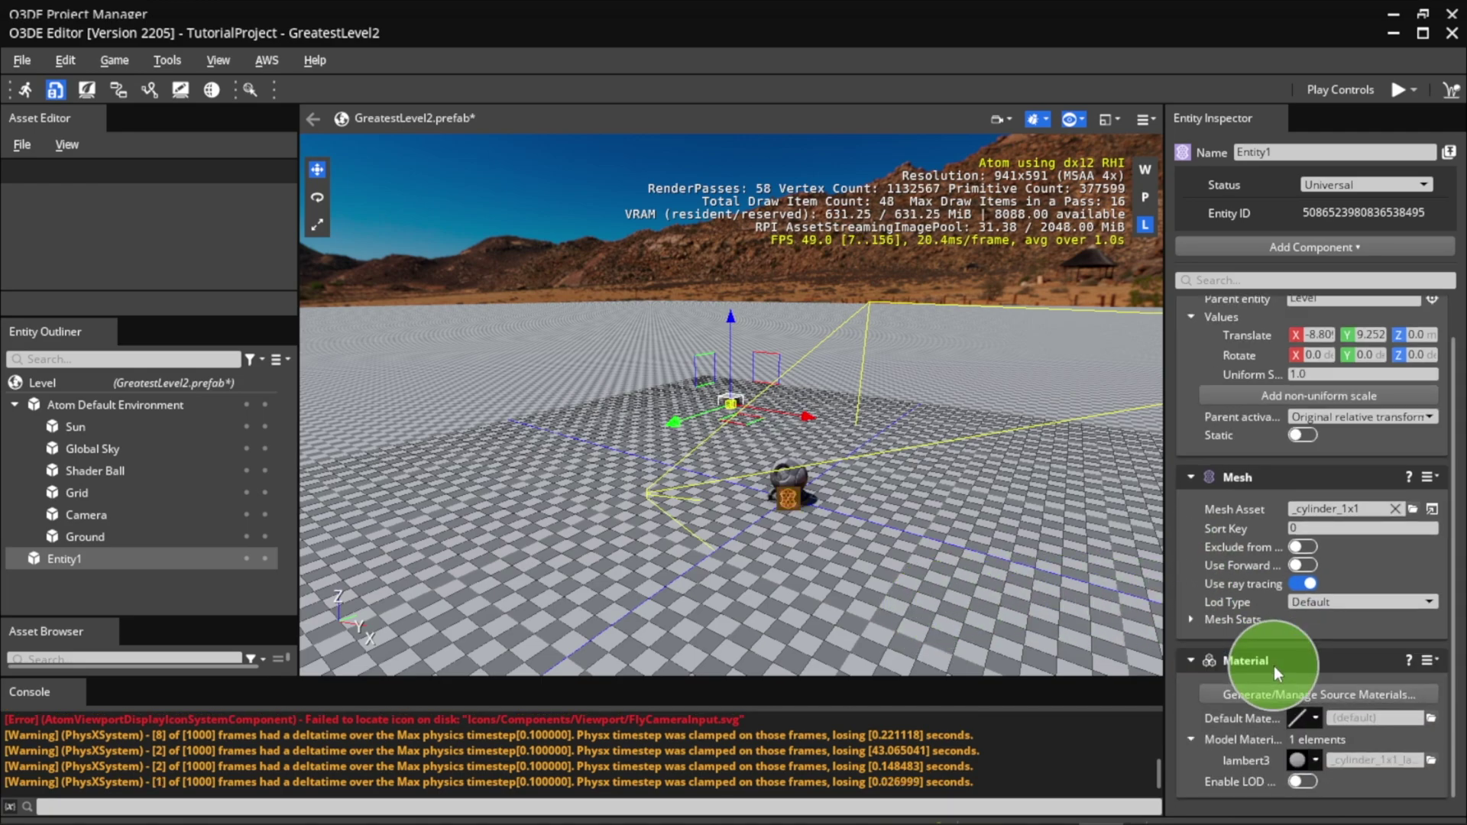
# - Set the lambert3 material instance's base color to bright green (64,255,0)
pyautogui.click(1313, 759)
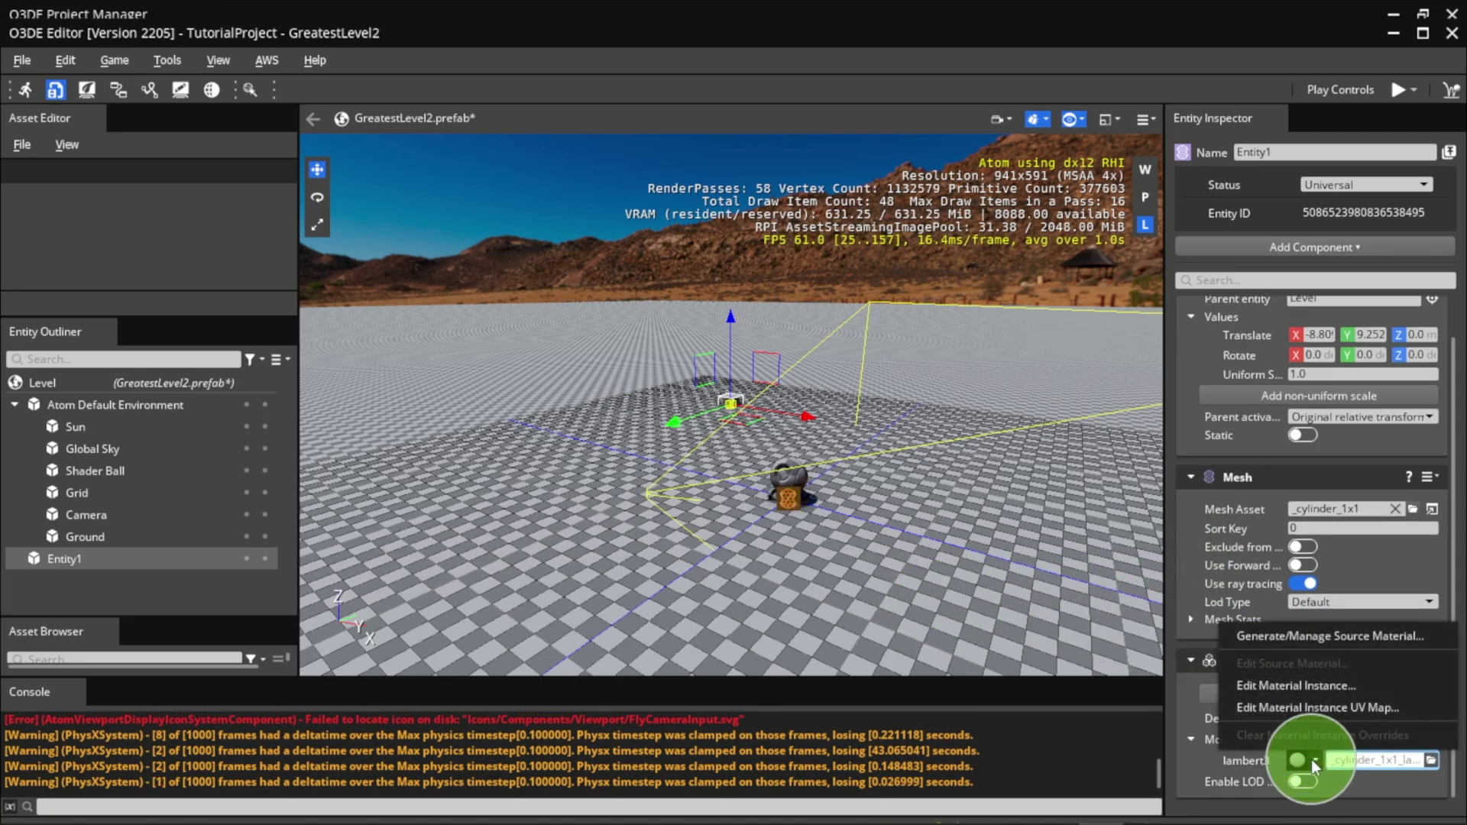
pyautogui.click(1307, 687)
pyautogui.click(697, 73)
pyautogui.click(692, 418)
pyautogui.moveTo(4, 330); pyautogui.dragTo(1024, 172)
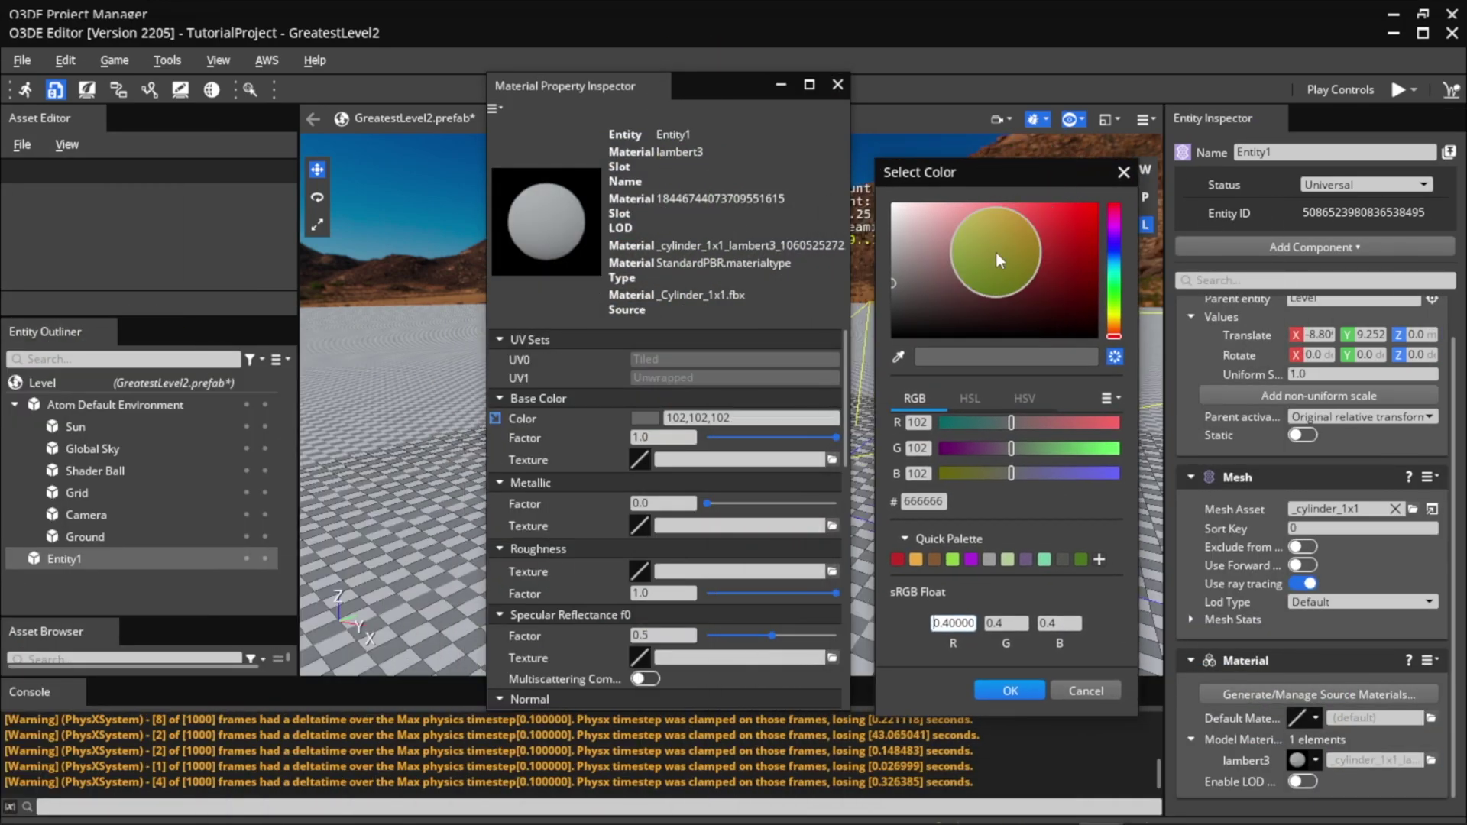
pyautogui.click(1097, 203)
pyautogui.moveTo(1116, 245); pyautogui.dragTo(1114, 299)
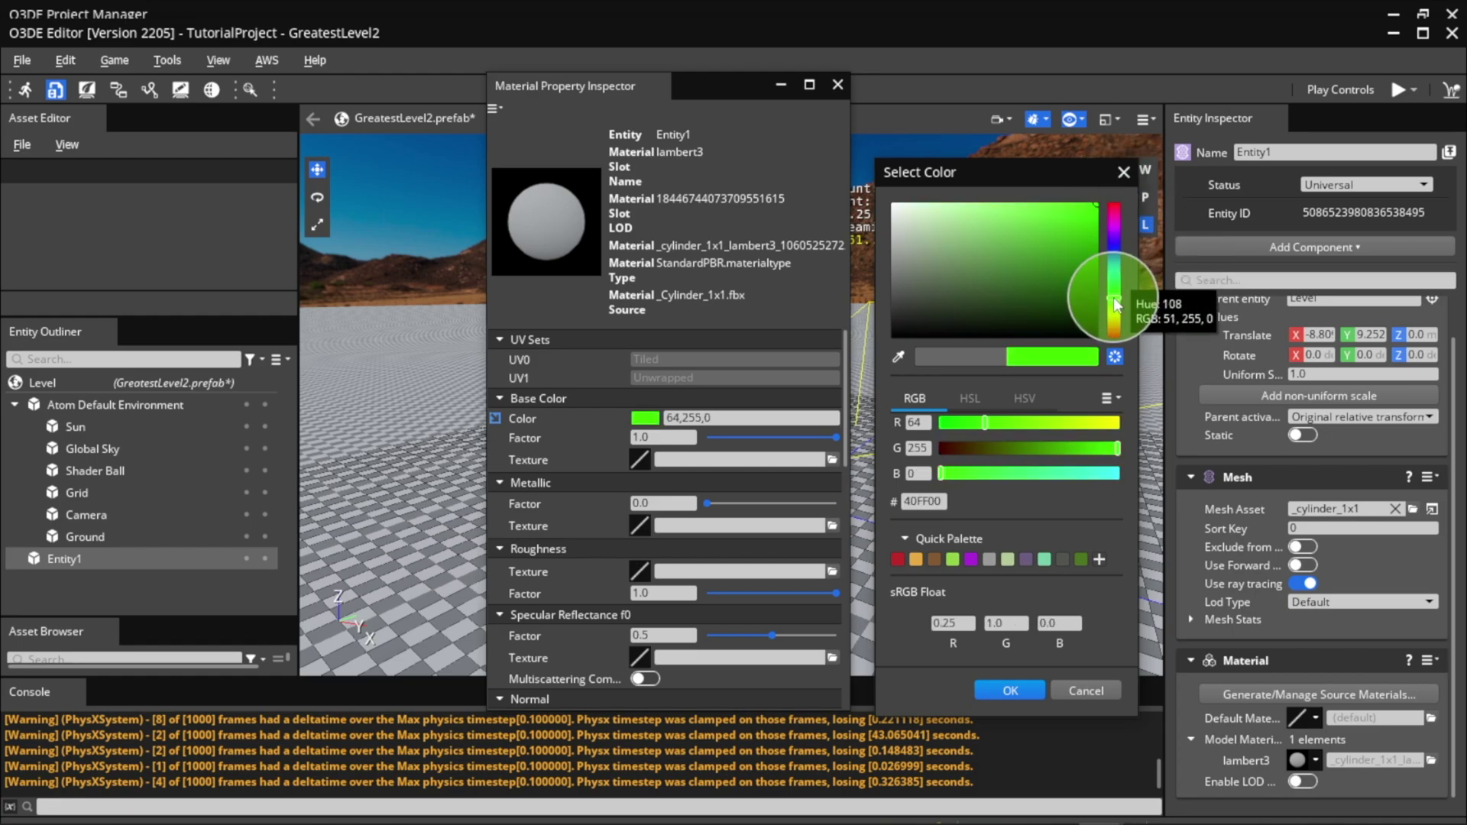
pyautogui.click(1023, 688)
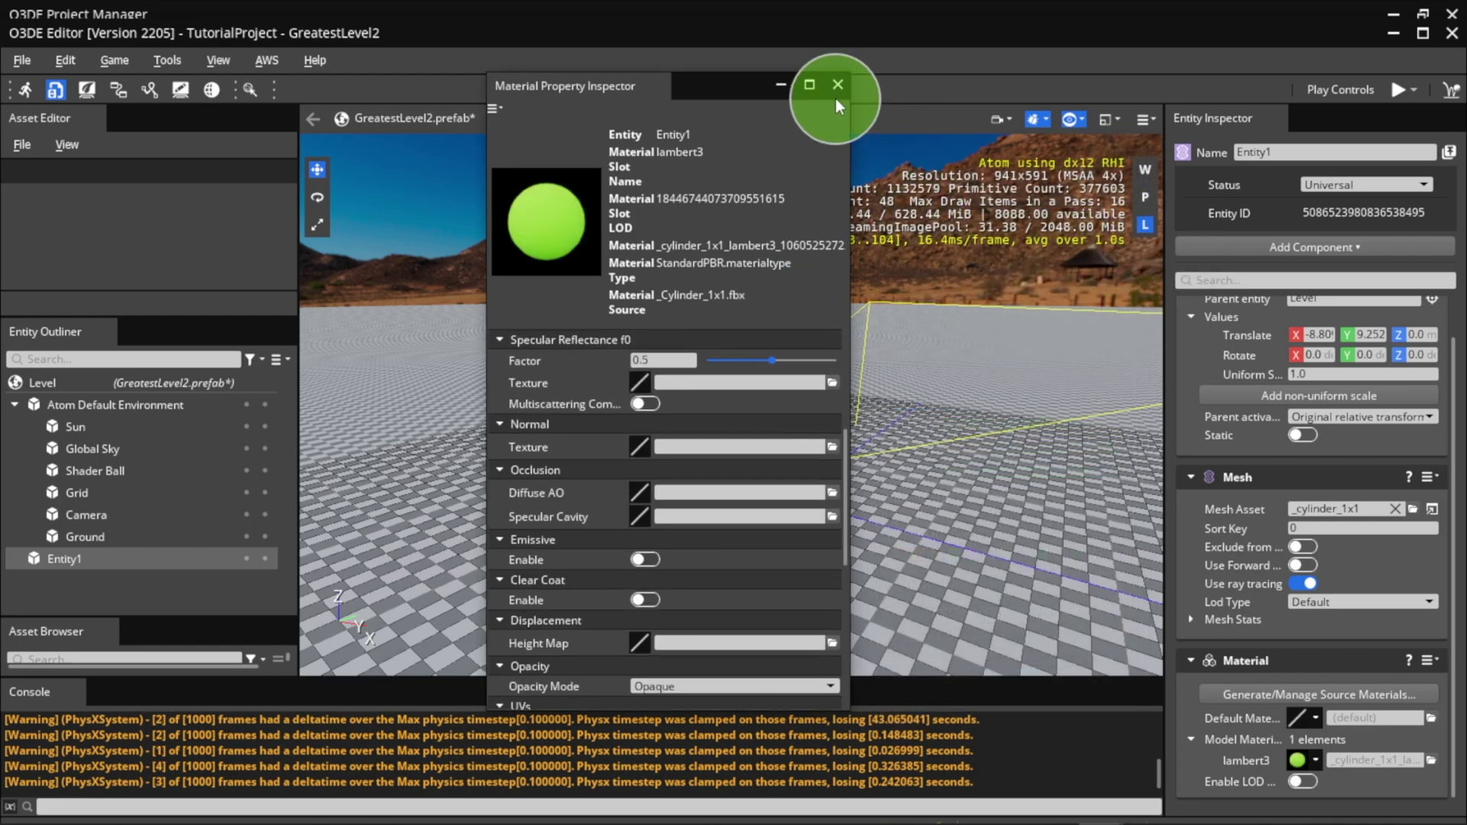
pyautogui.click(837, 85)
# - Lift the green cylinder to Translate Z 0.99, reframe it, and enlarge the Asset Editor panel
pyautogui.press('z')
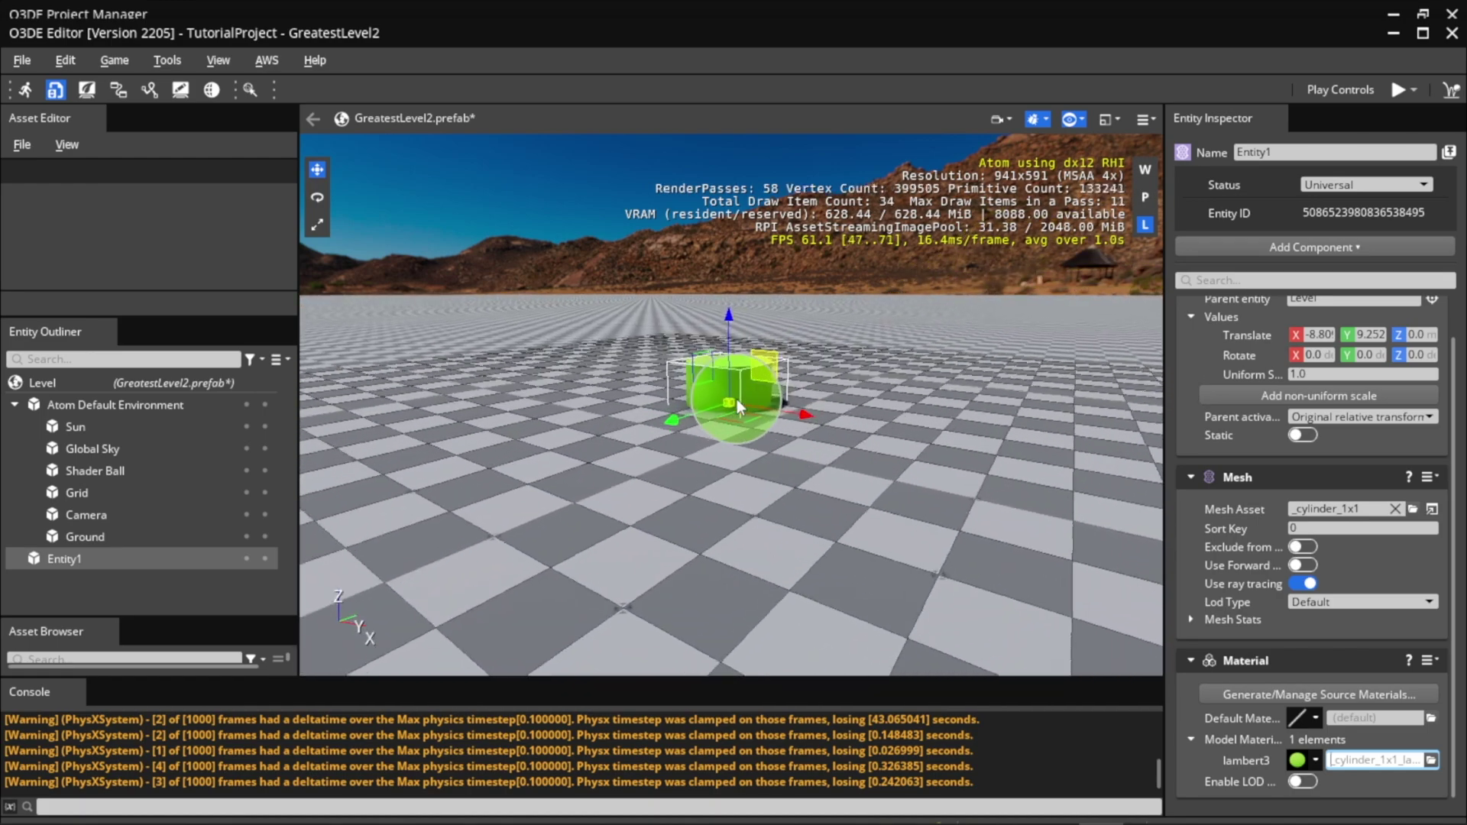
pyautogui.moveTo(732, 318); pyautogui.dragTo(738, 226)
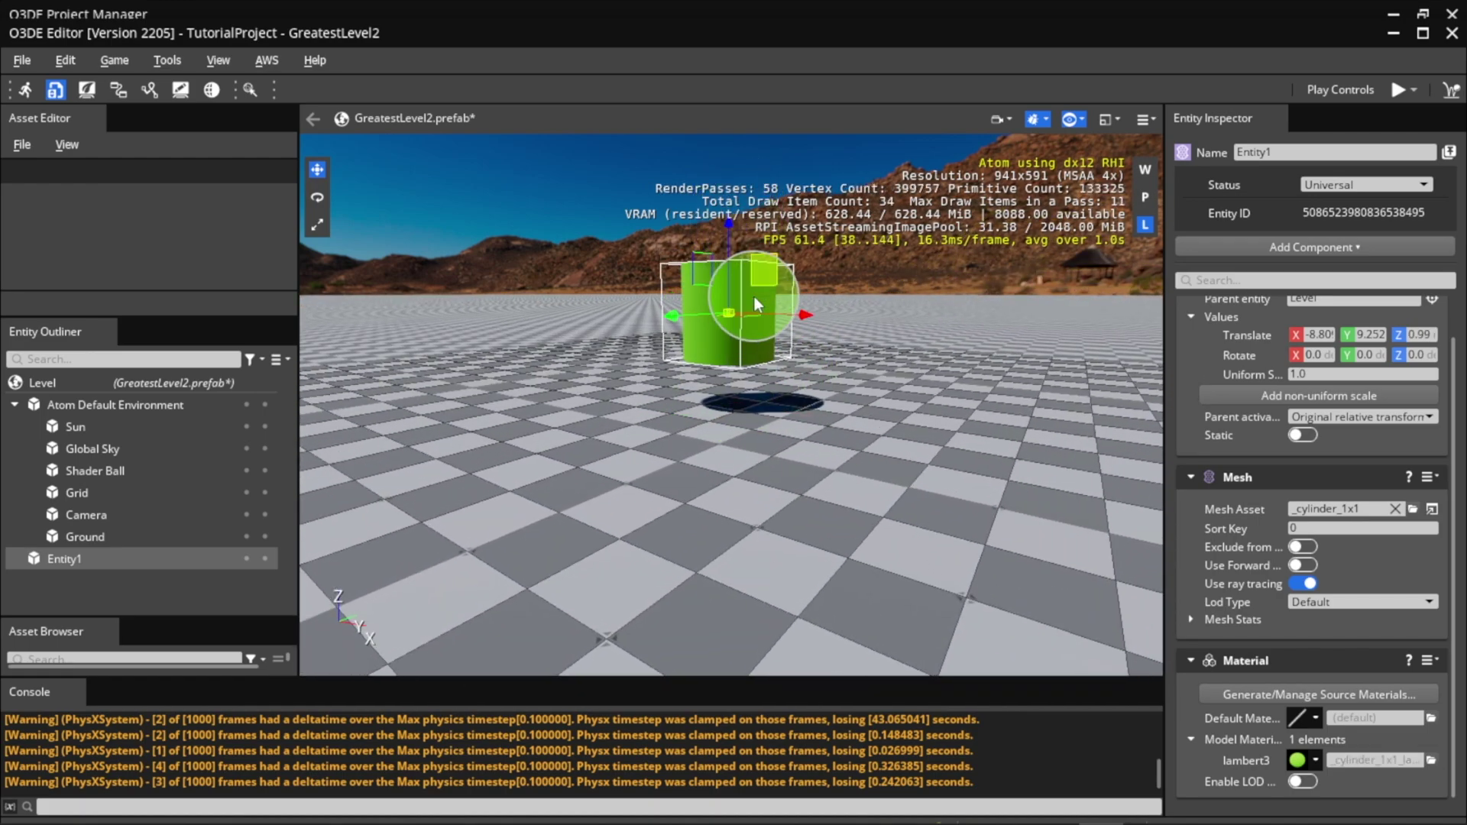
pyautogui.press('z')
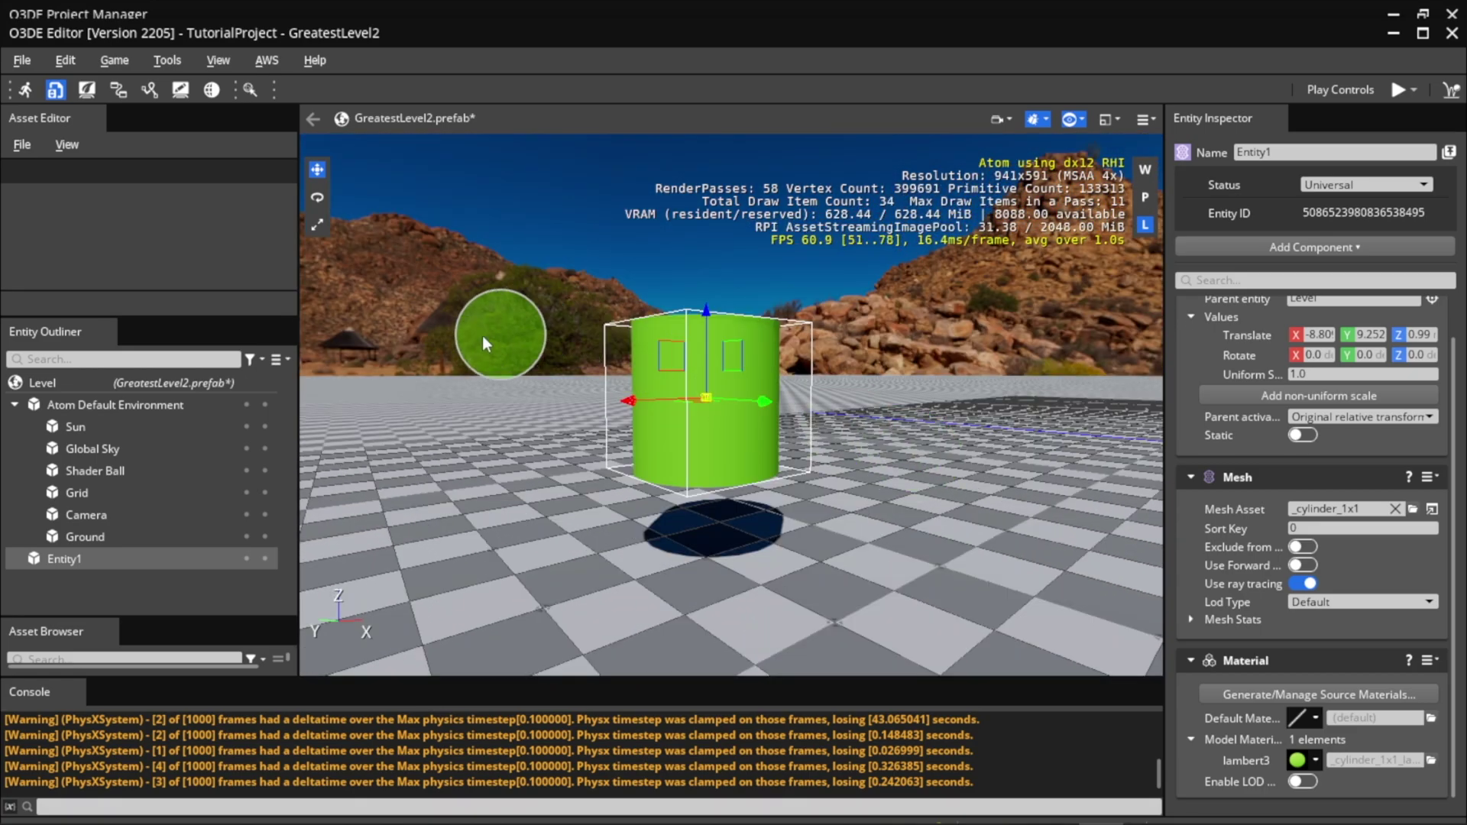
pyautogui.moveTo(274, 304); pyautogui.dragTo(191, 418)
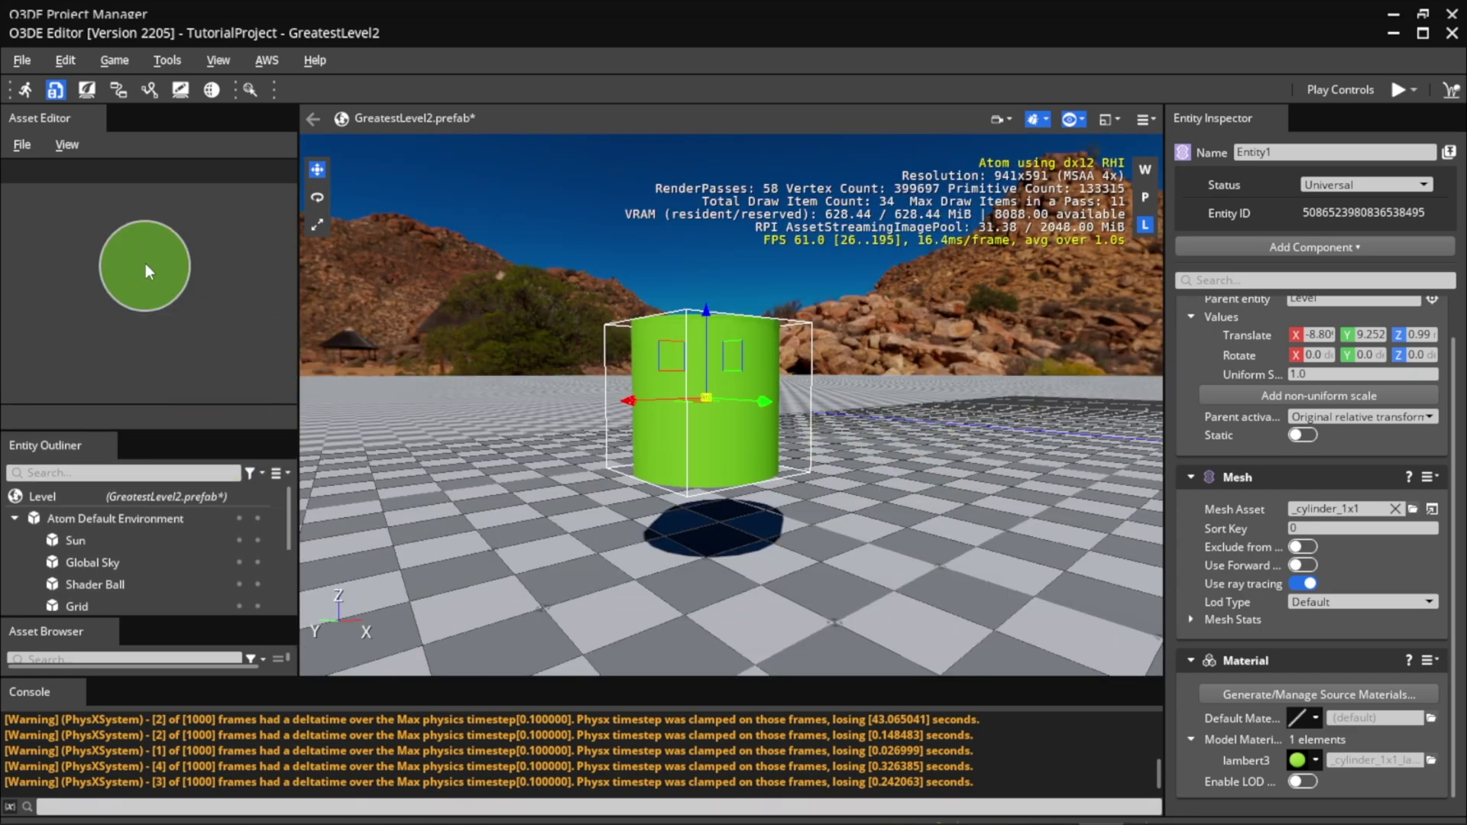
# - Create a new Input Bindings asset with an input event group named myEventInput
pyautogui.click(25, 149)
pyautogui.moveTo(30, 171)
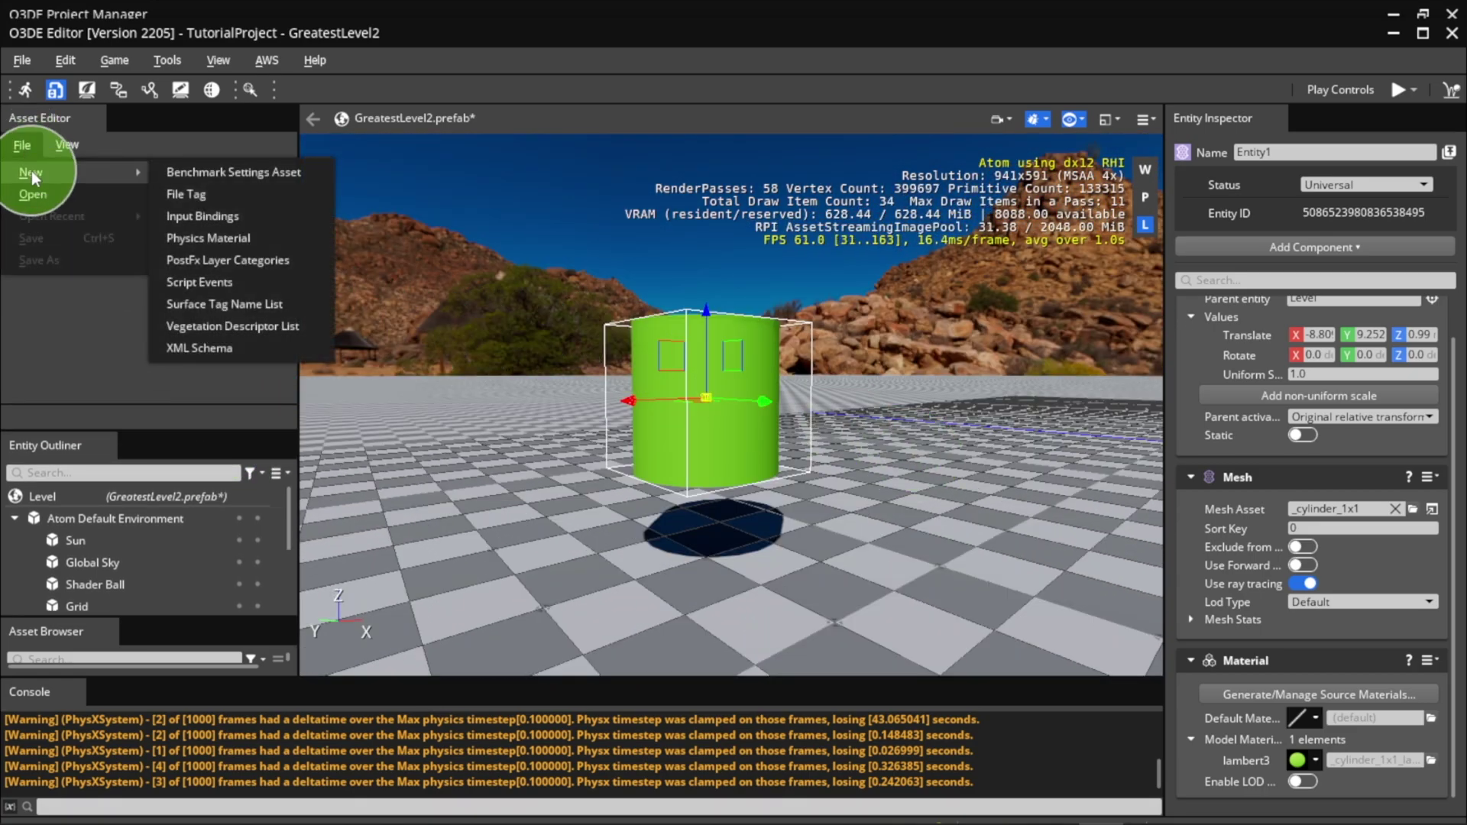
pyautogui.click(220, 215)
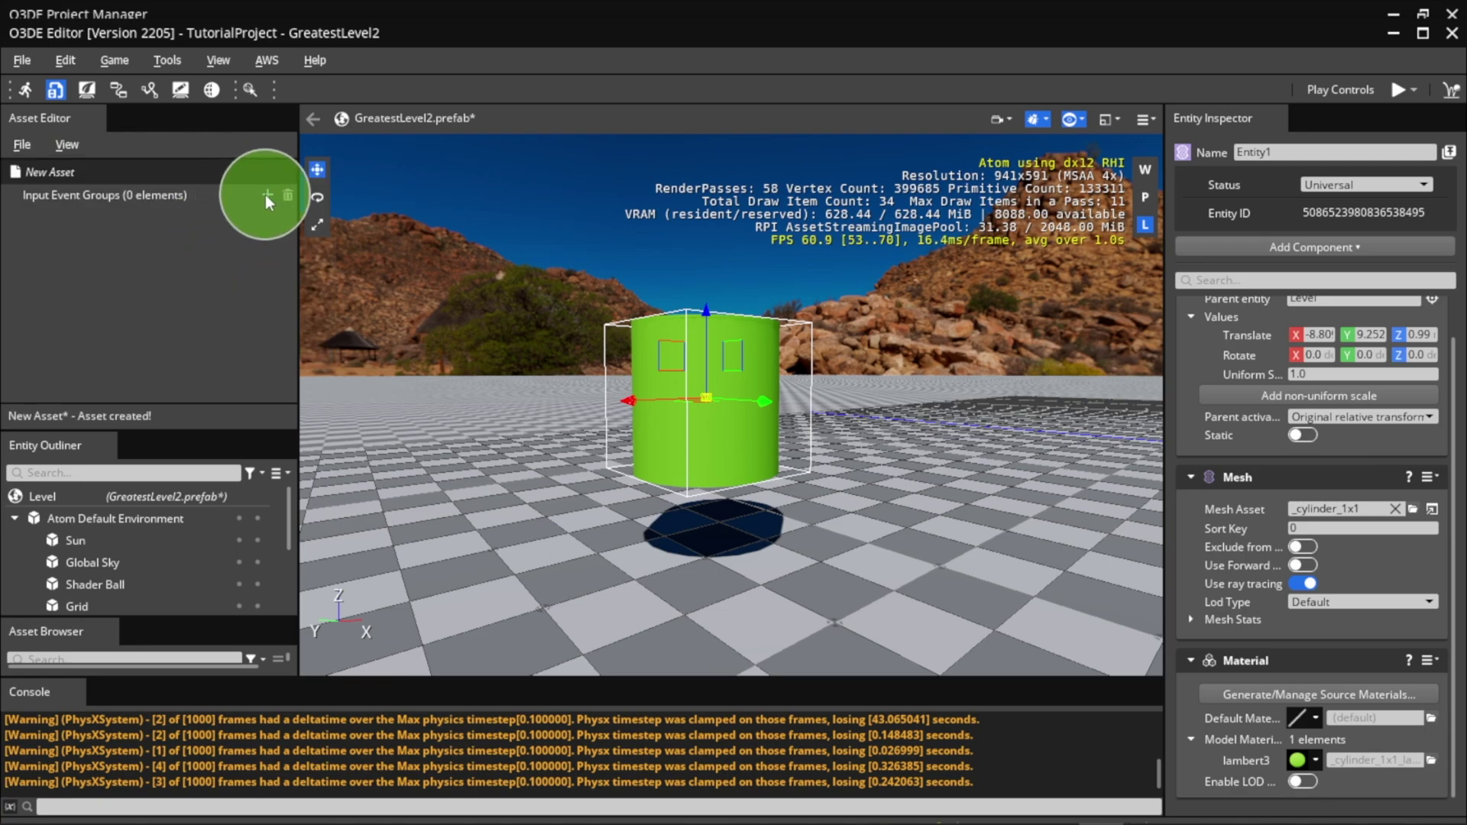
pyautogui.click(266, 196)
pyautogui.click(227, 230)
pyautogui.write('m')
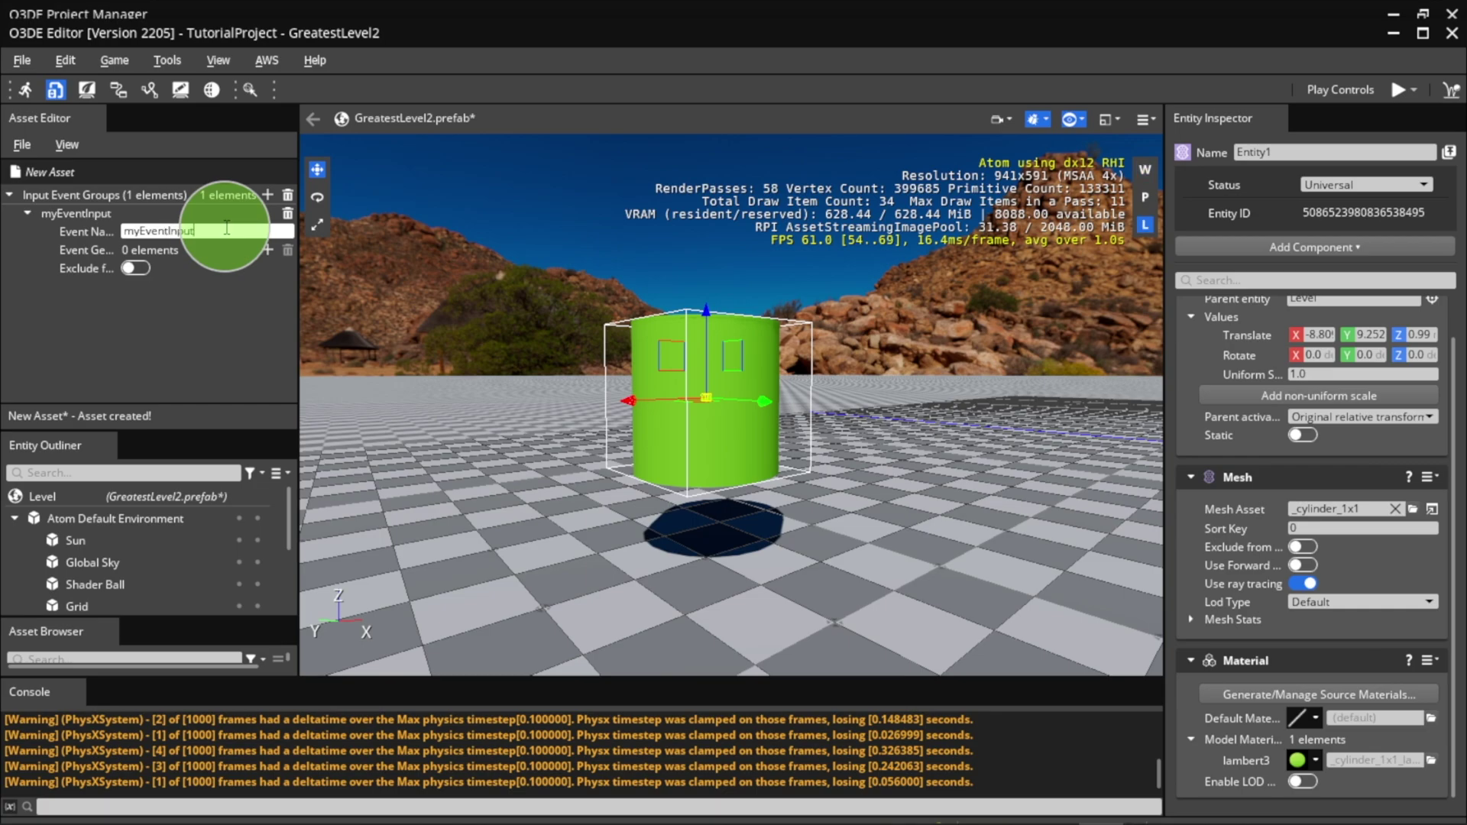
pyautogui.write('yEventInput')
# - Add an InputEventMap event generator to myEventInput
pyautogui.click(268, 249)
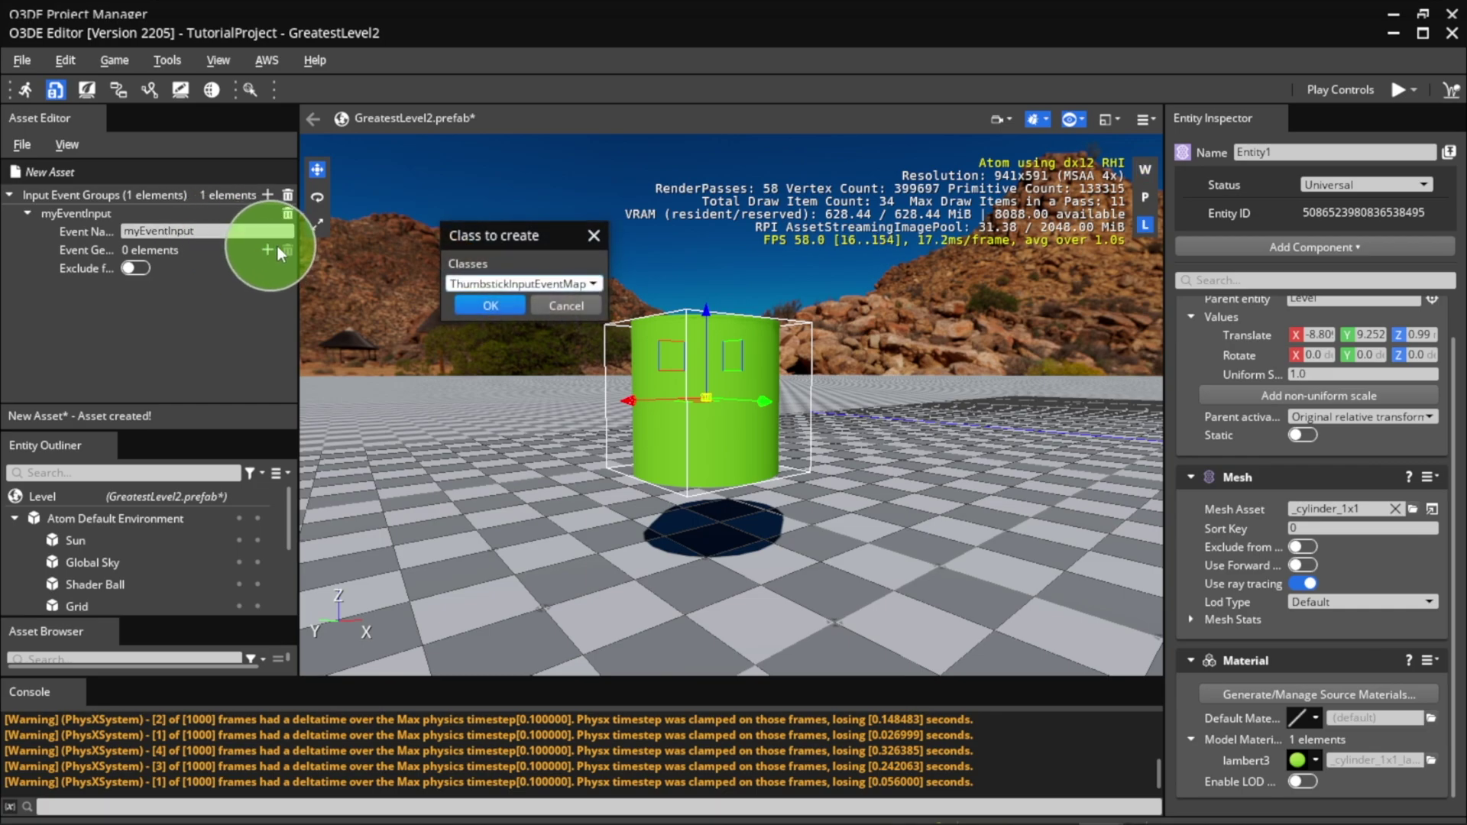
pyautogui.click(504, 284)
pyautogui.click(498, 322)
pyautogui.click(498, 302)
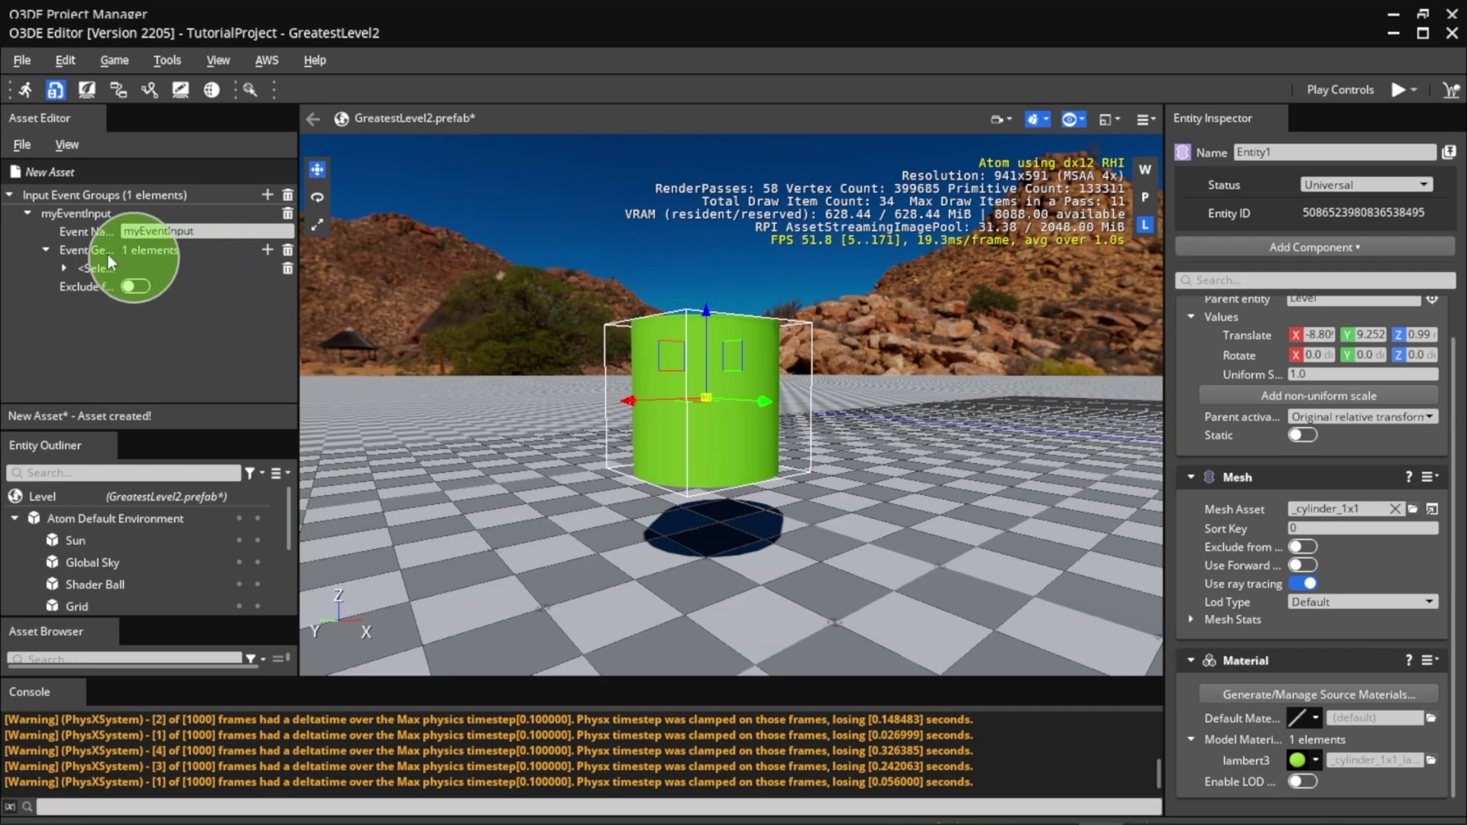
# - Set the generator's device to keyboard and input to keyboard_key_navigation_arrow_up
pyautogui.click(65, 269)
pyautogui.click(182, 290)
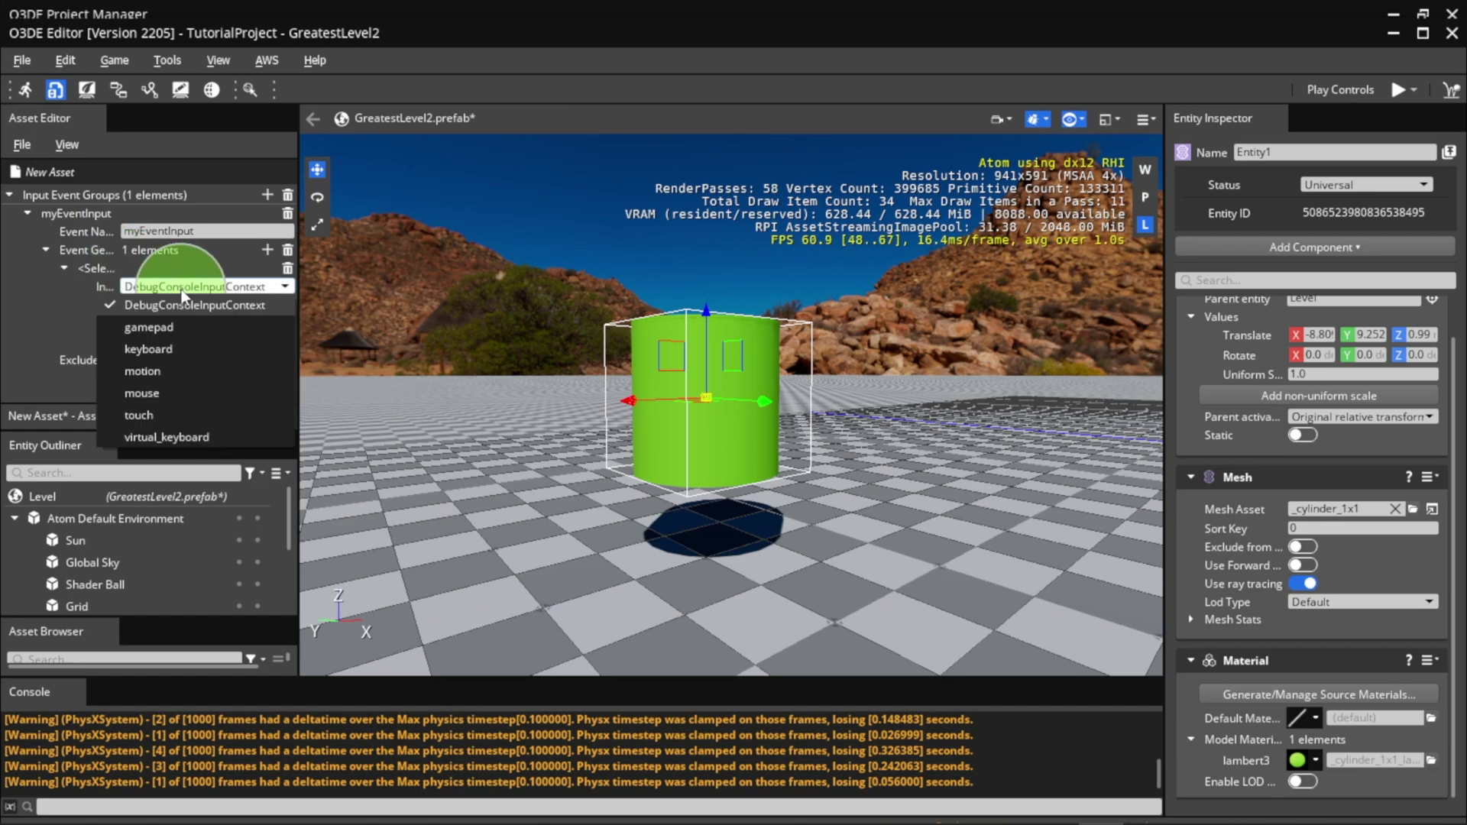
pyautogui.click(174, 343)
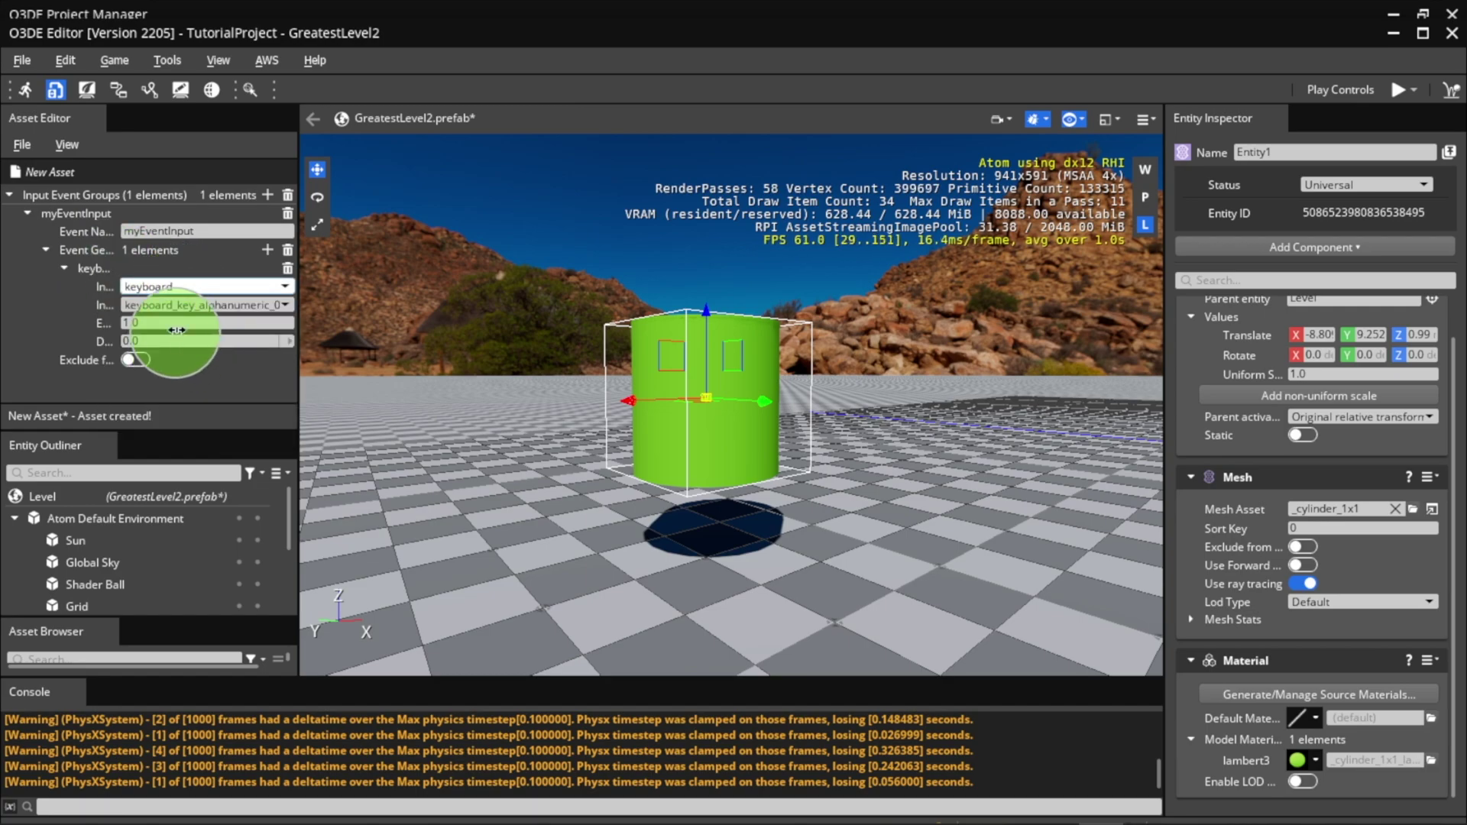
pyautogui.click(187, 304)
pyautogui.scroll(-15, 215, 451)
pyautogui.scroll(-4, 218, 443)
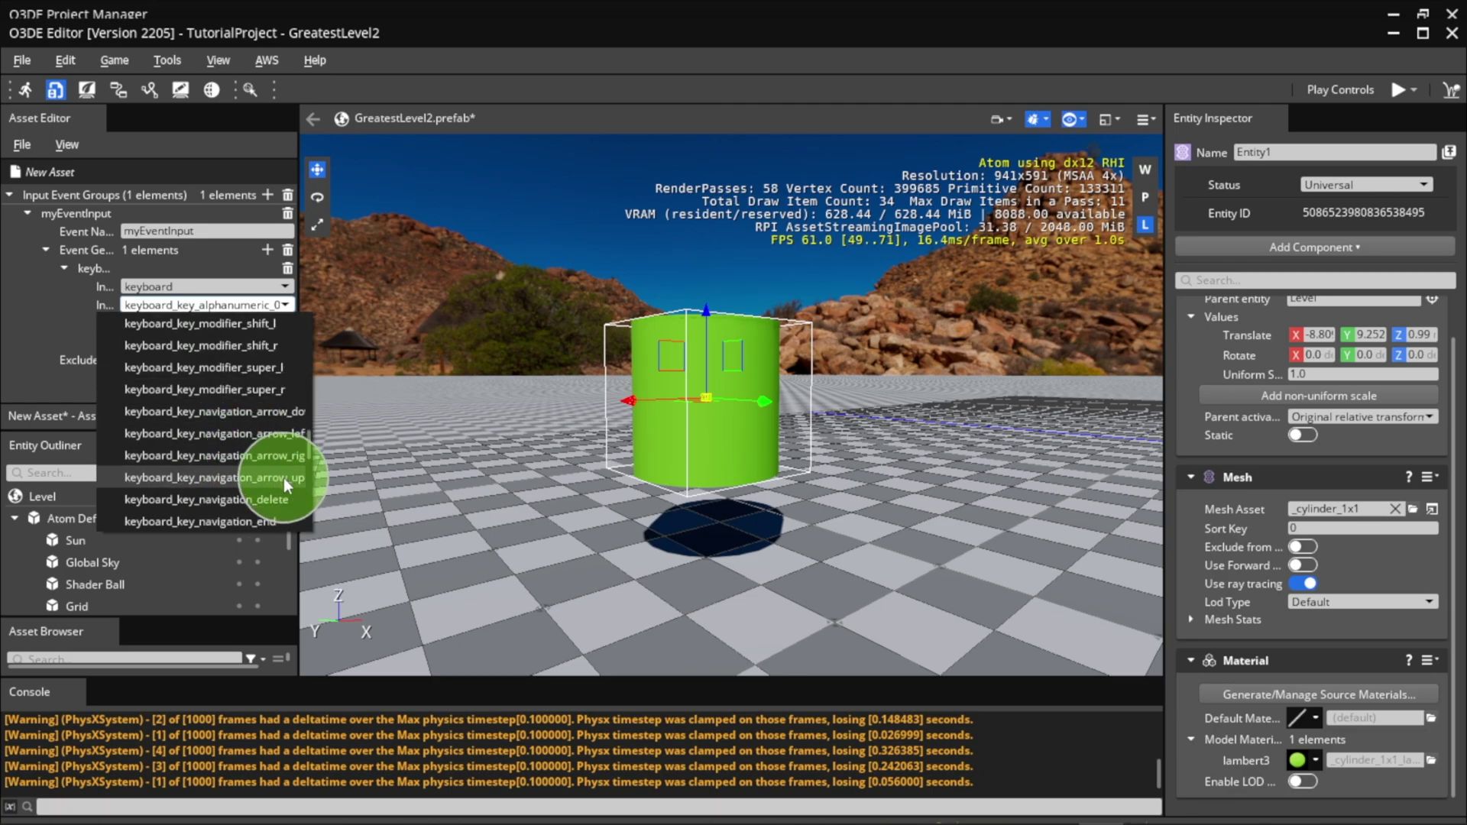
pyautogui.click(282, 478)
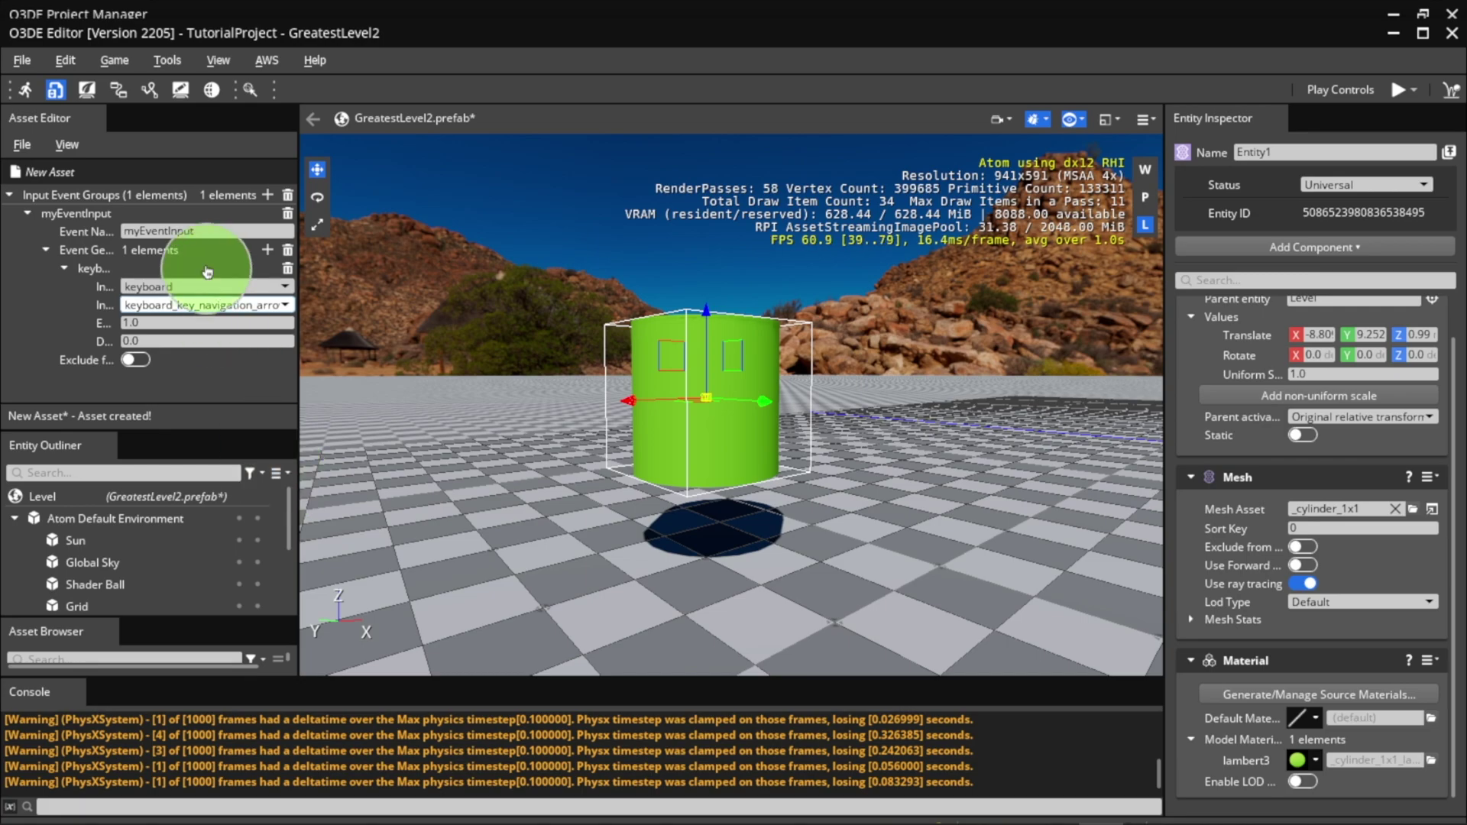
# - Save the bindings as myEventInput.inputbindings
pyautogui.click(30, 148)
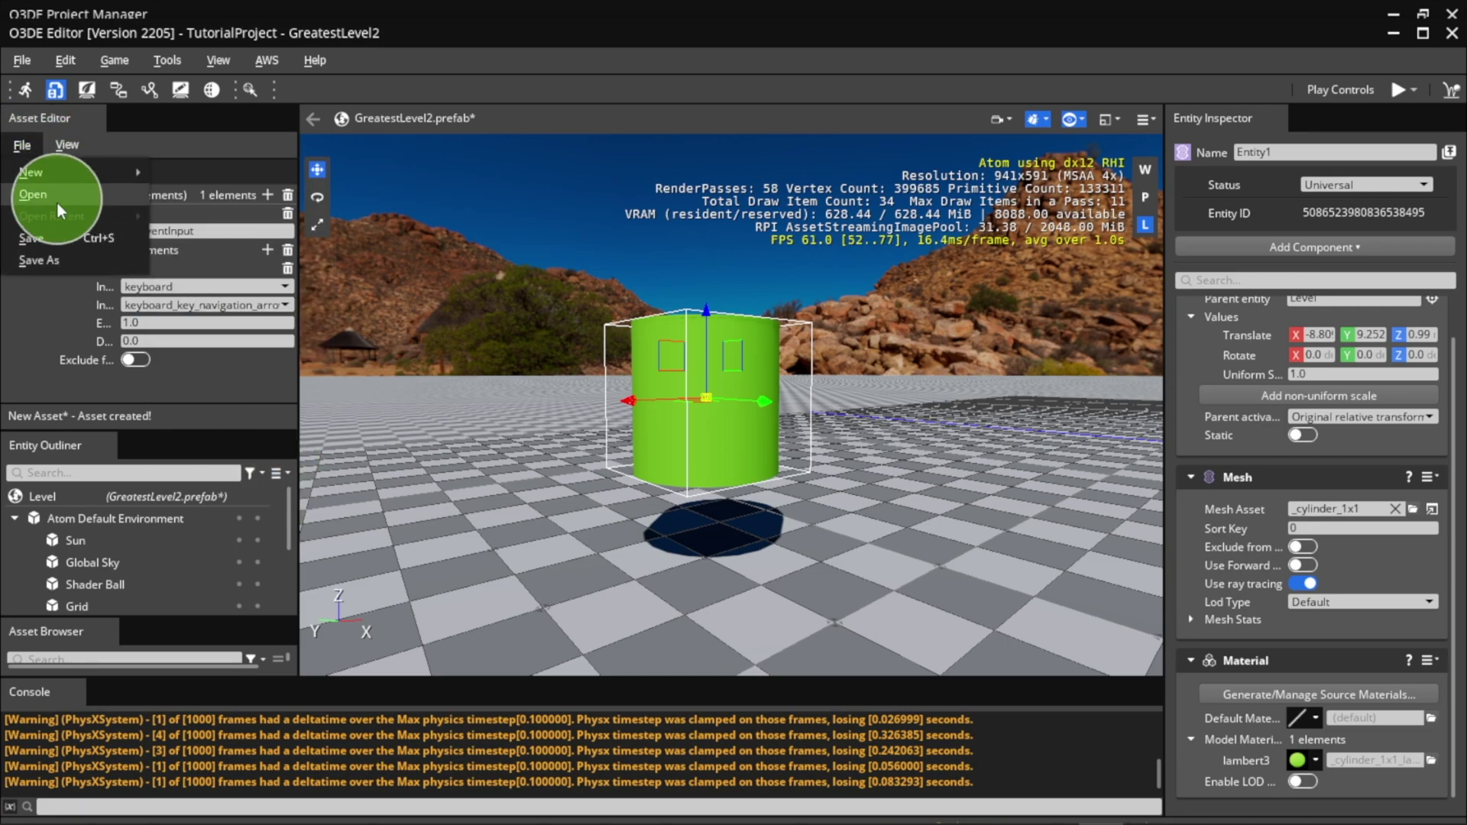
pyautogui.click(57, 238)
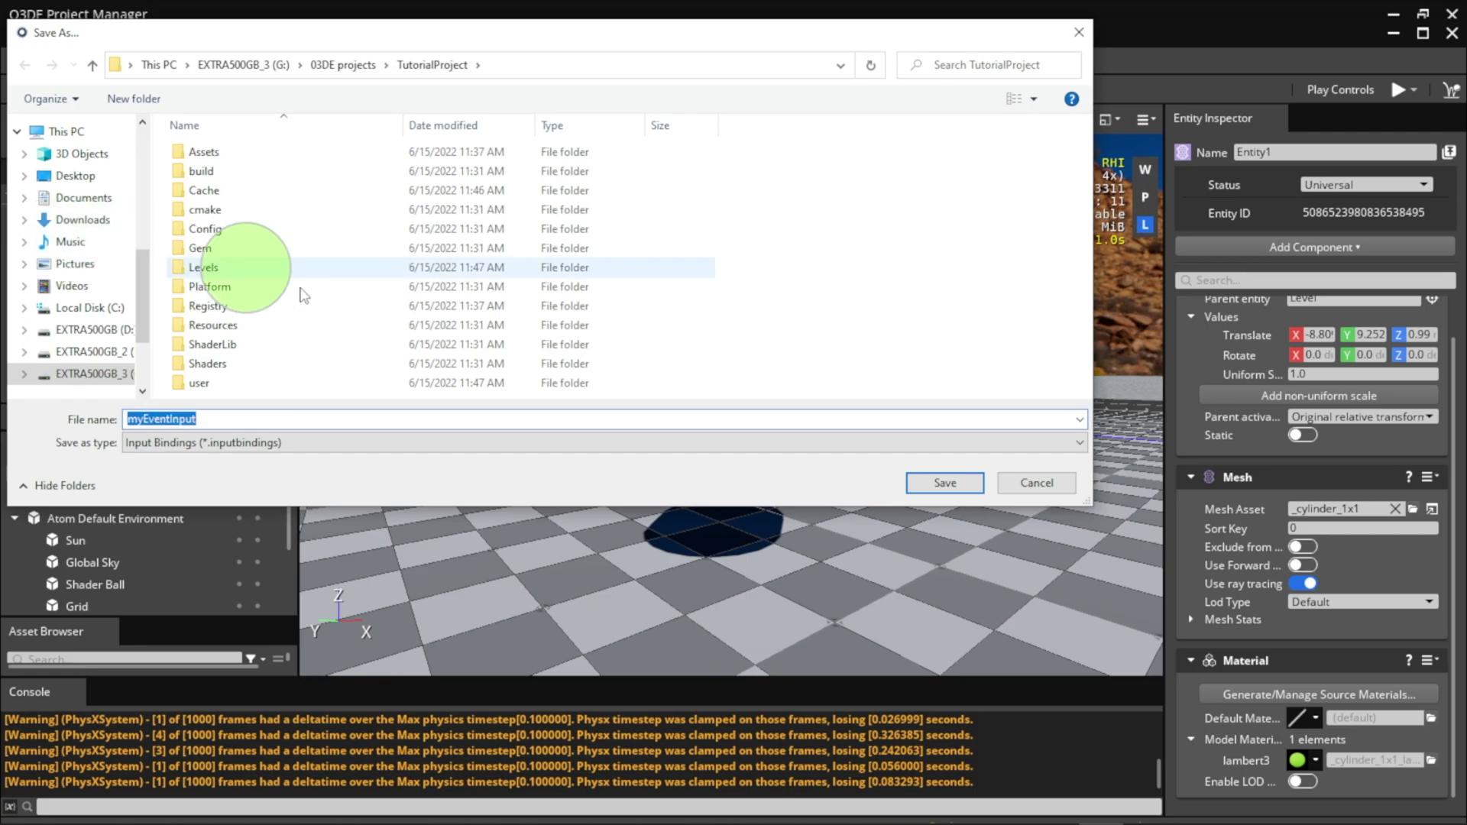
pyautogui.click(956, 484)
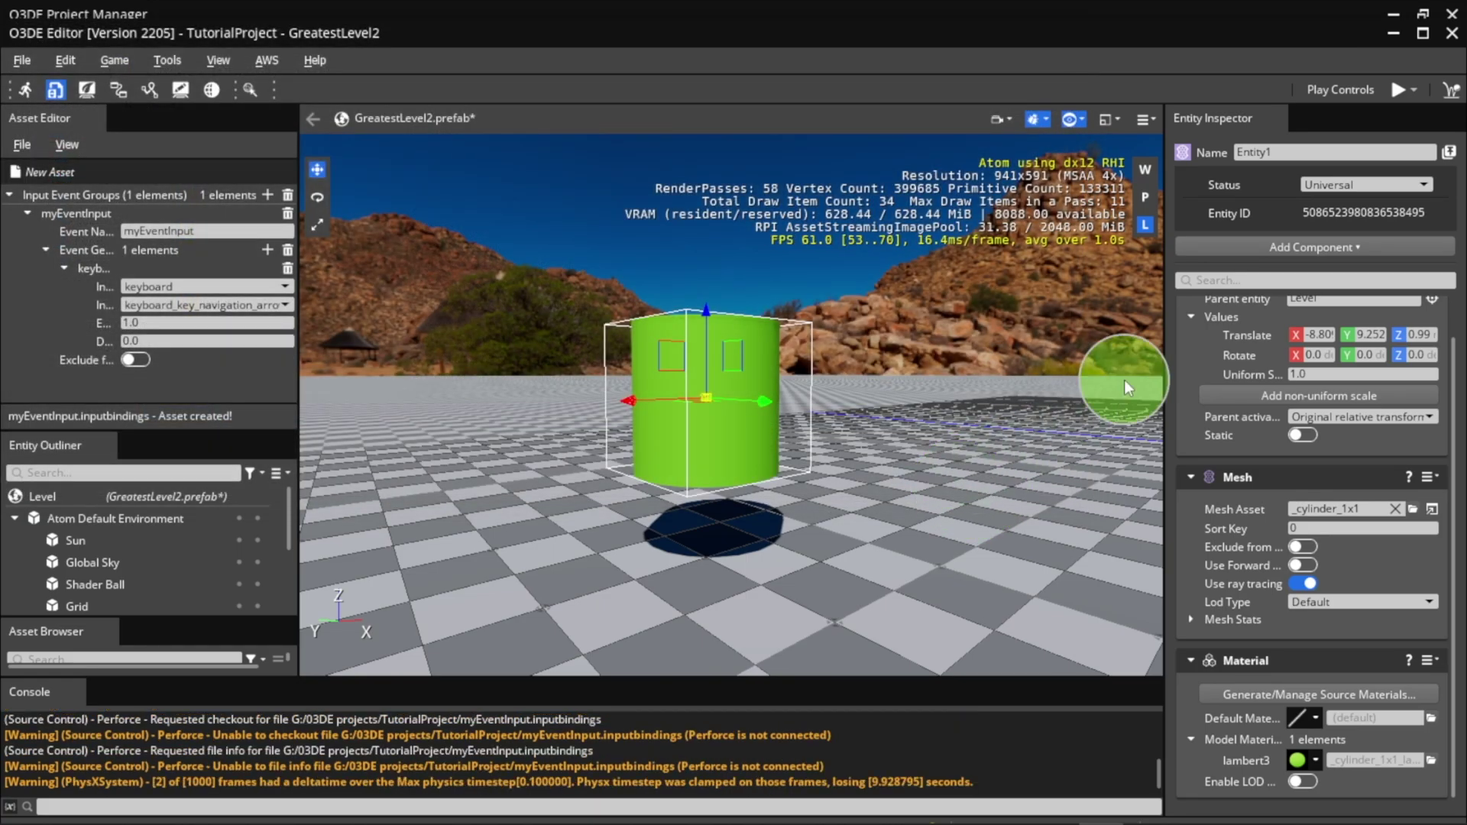
# - Add a Script Canvas component to Entity1
pyautogui.click(1327, 246)
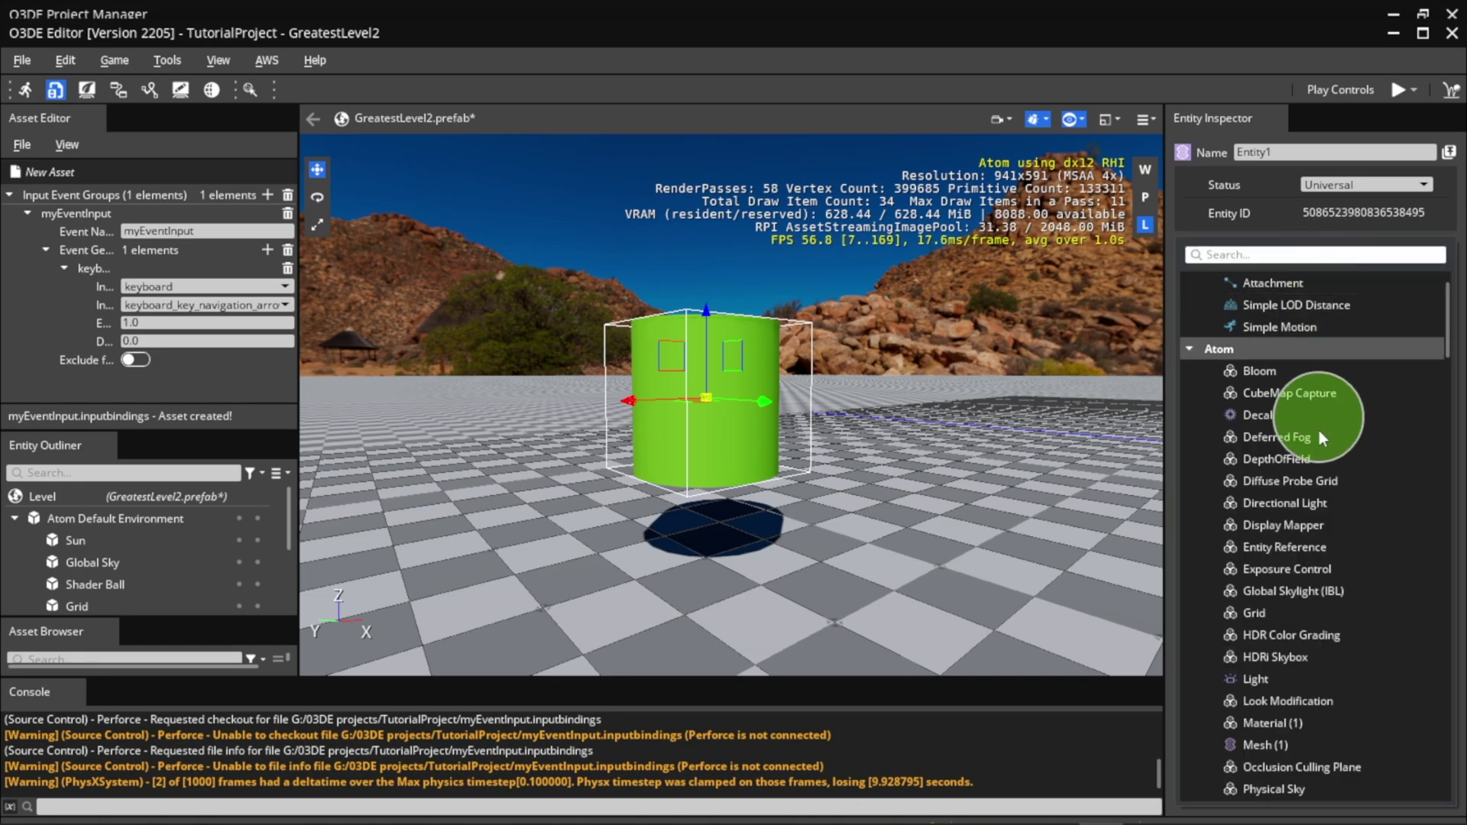
pyautogui.scroll(-20, 1318, 469)
pyautogui.click(1336, 397)
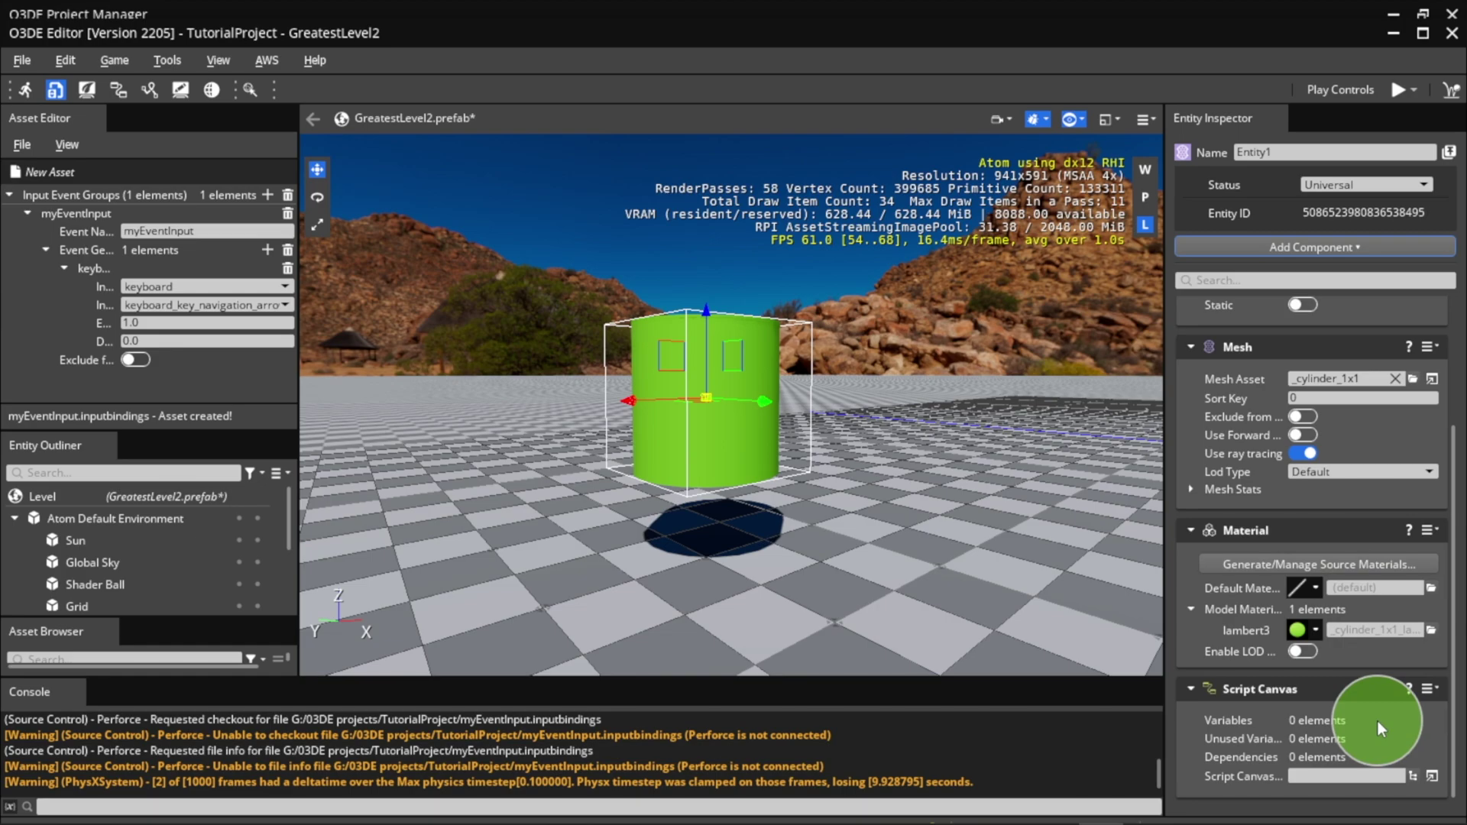
# - Open a new graph in the Script Canvas editor and save it as movementScript
pyautogui.click(1433, 780)
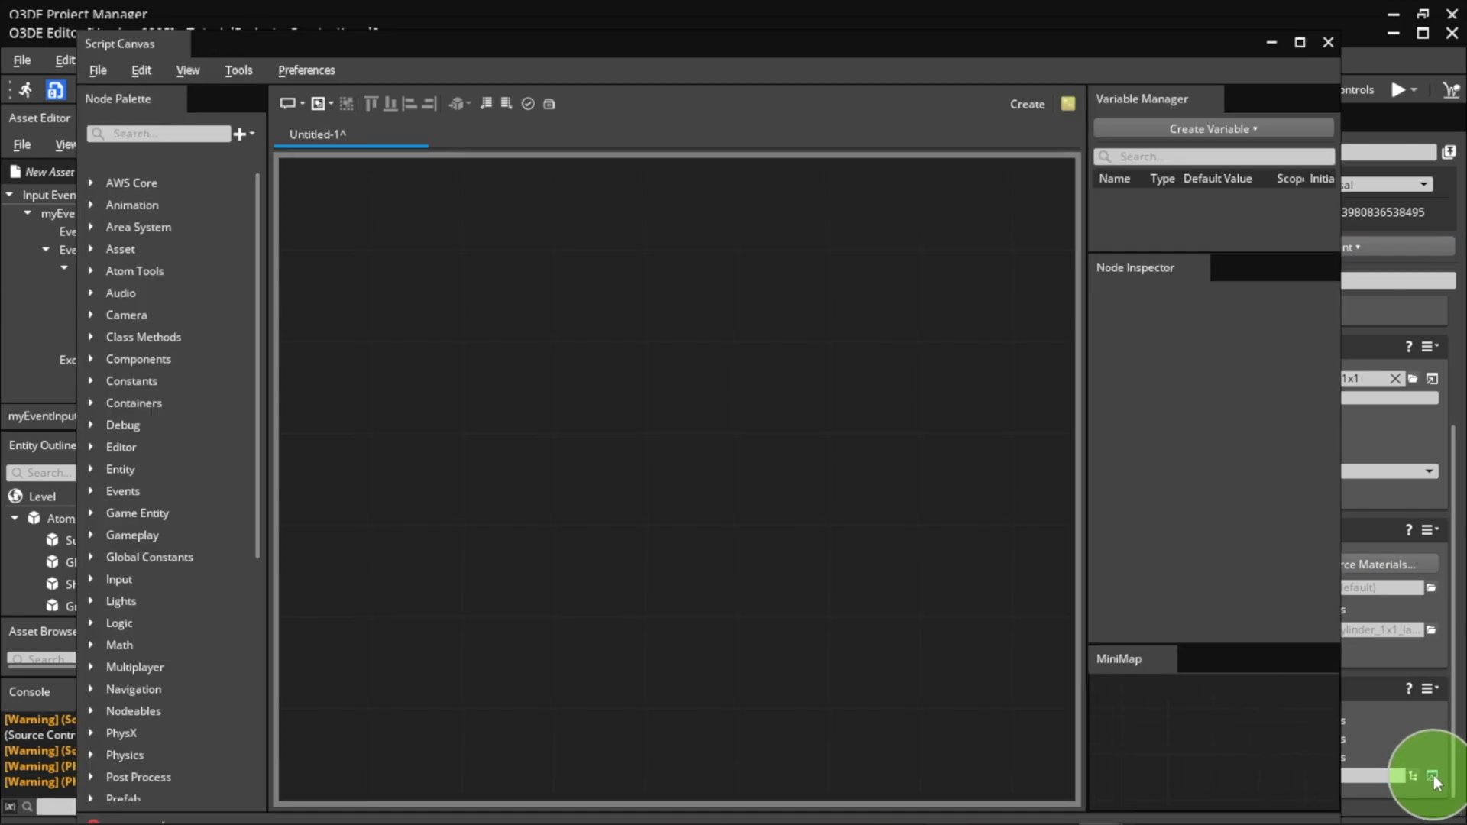
pyautogui.click(97, 70)
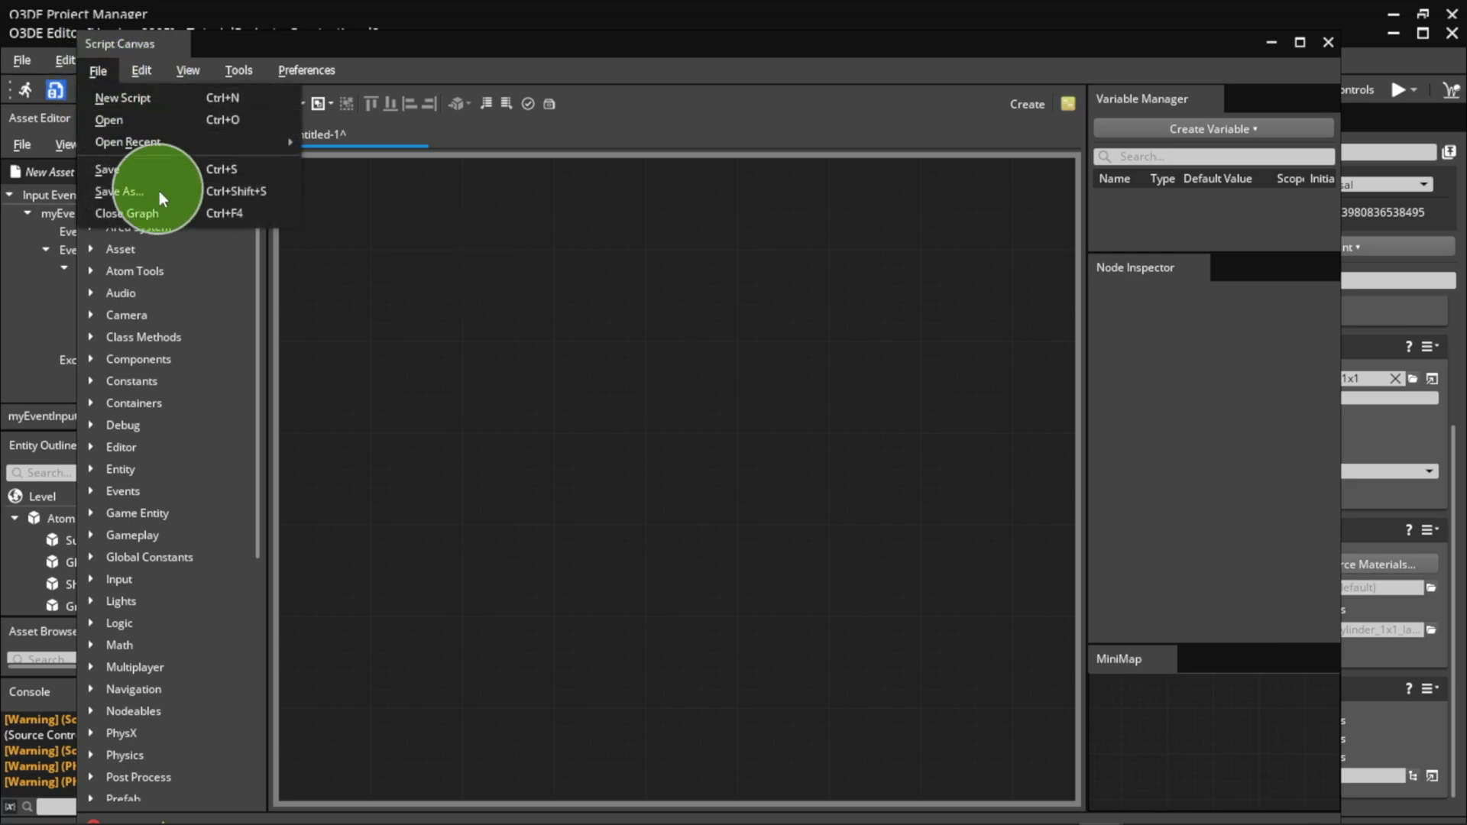
pyautogui.click(163, 200)
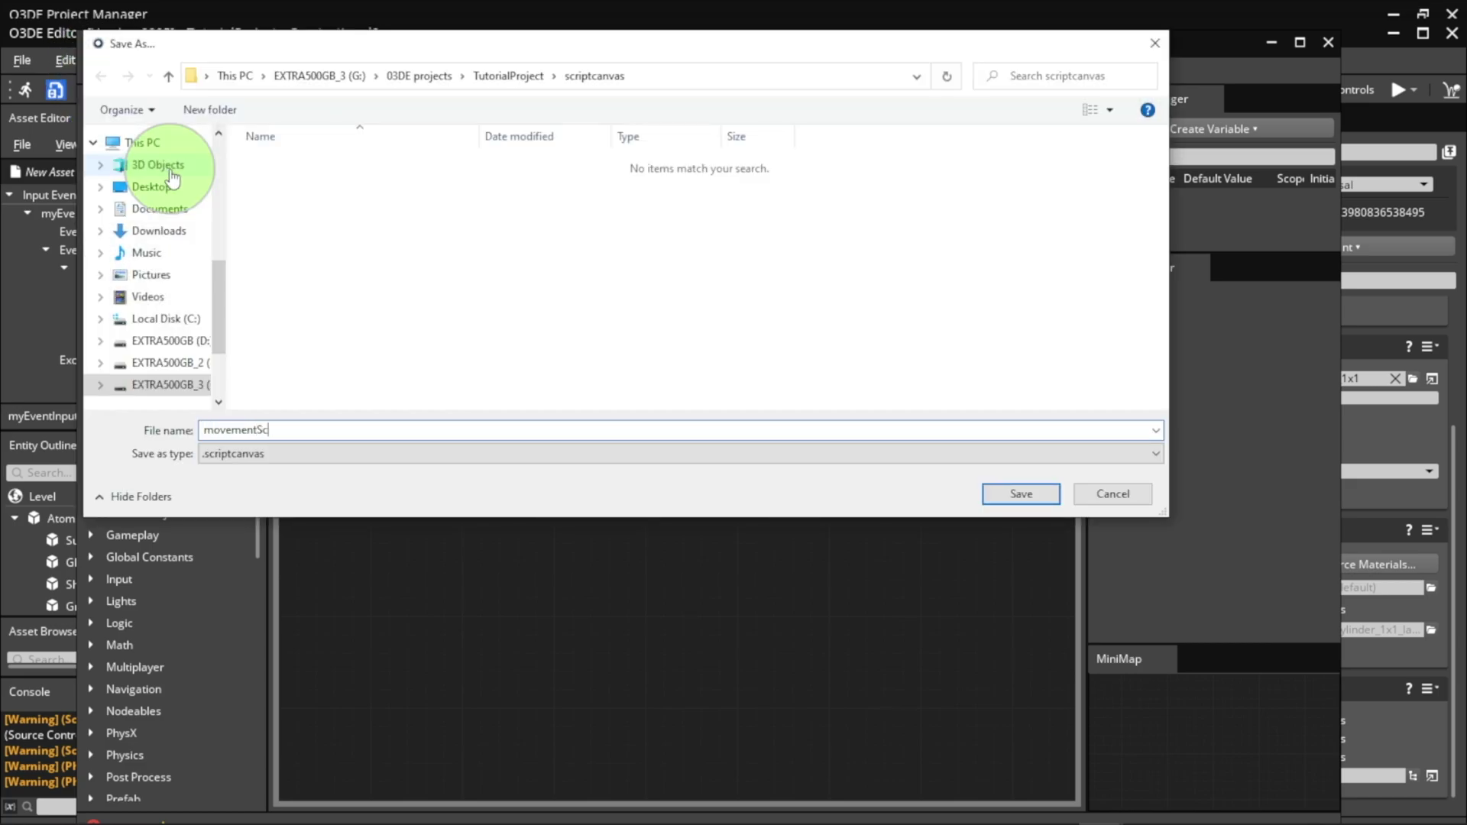
pyautogui.click(1037, 494)
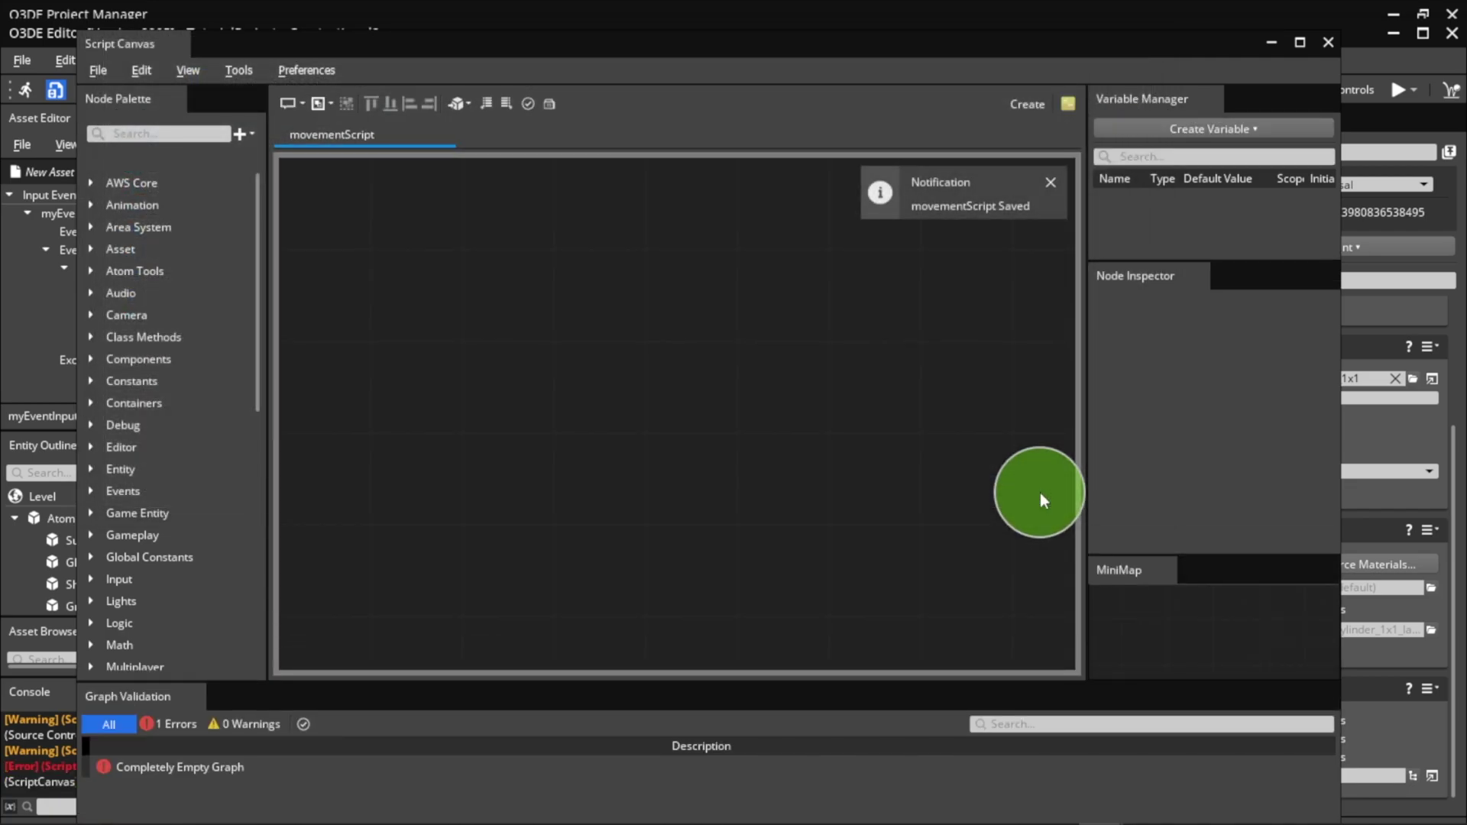
# - Close Script Canvas and assign movementScript as the component's script asset
pyautogui.click(1329, 42)
pyautogui.click(1330, 775)
pyautogui.write('movementSc')
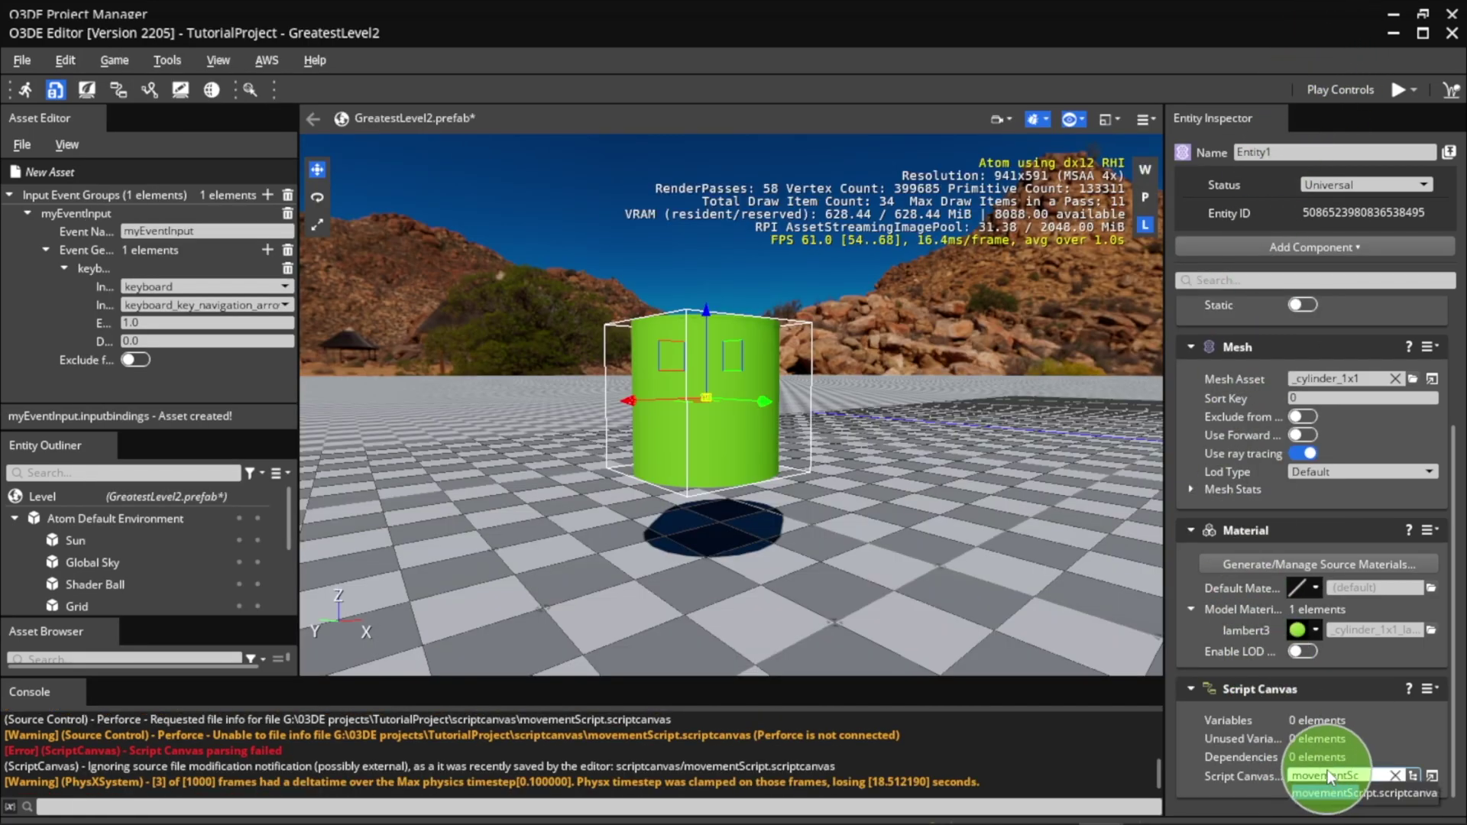
pyautogui.click(1333, 789)
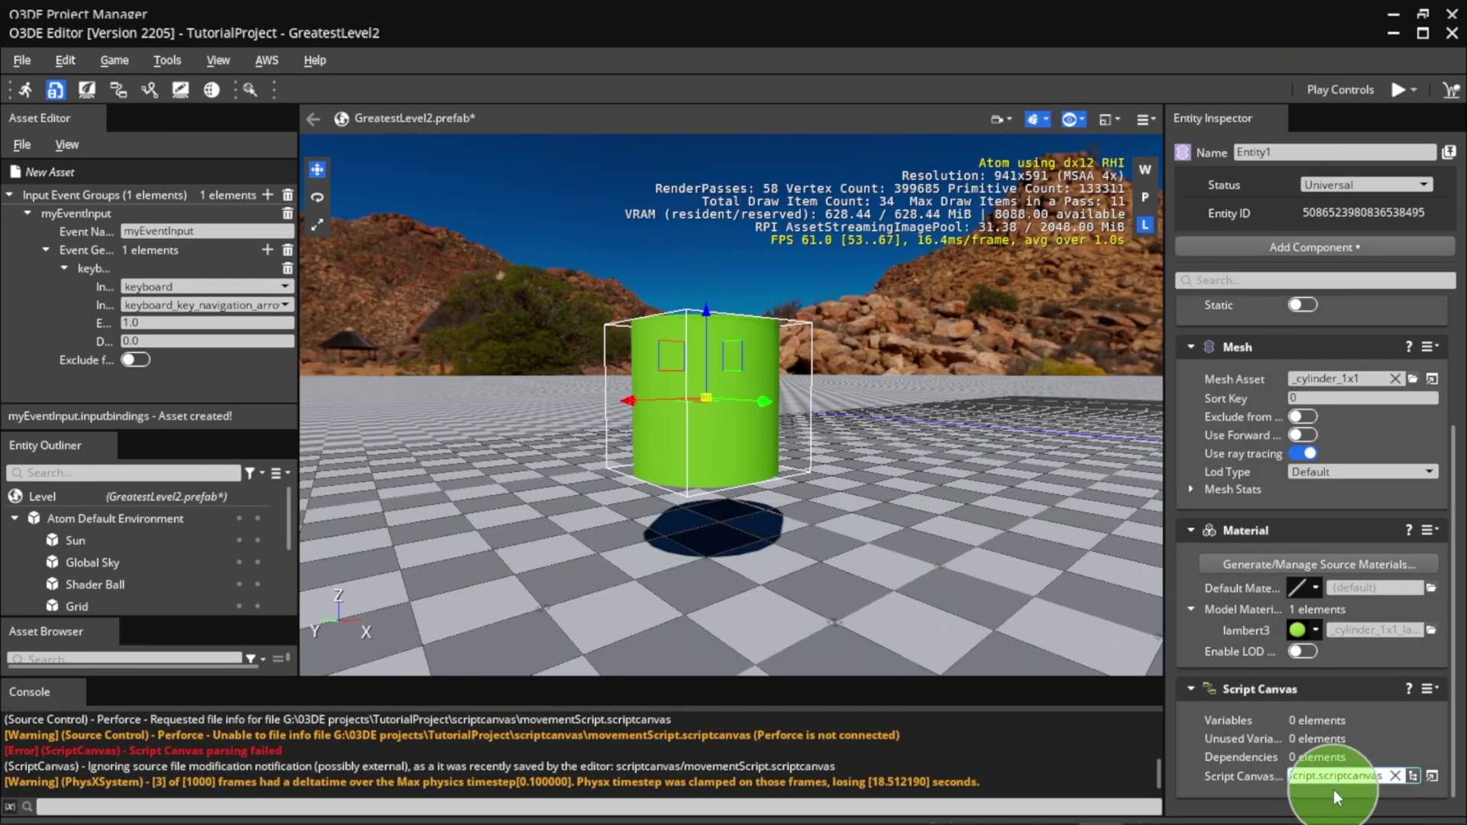
# - Reopen movementScript and place an On Entity Activated node from Entity > Game Entity
pyautogui.click(1432, 776)
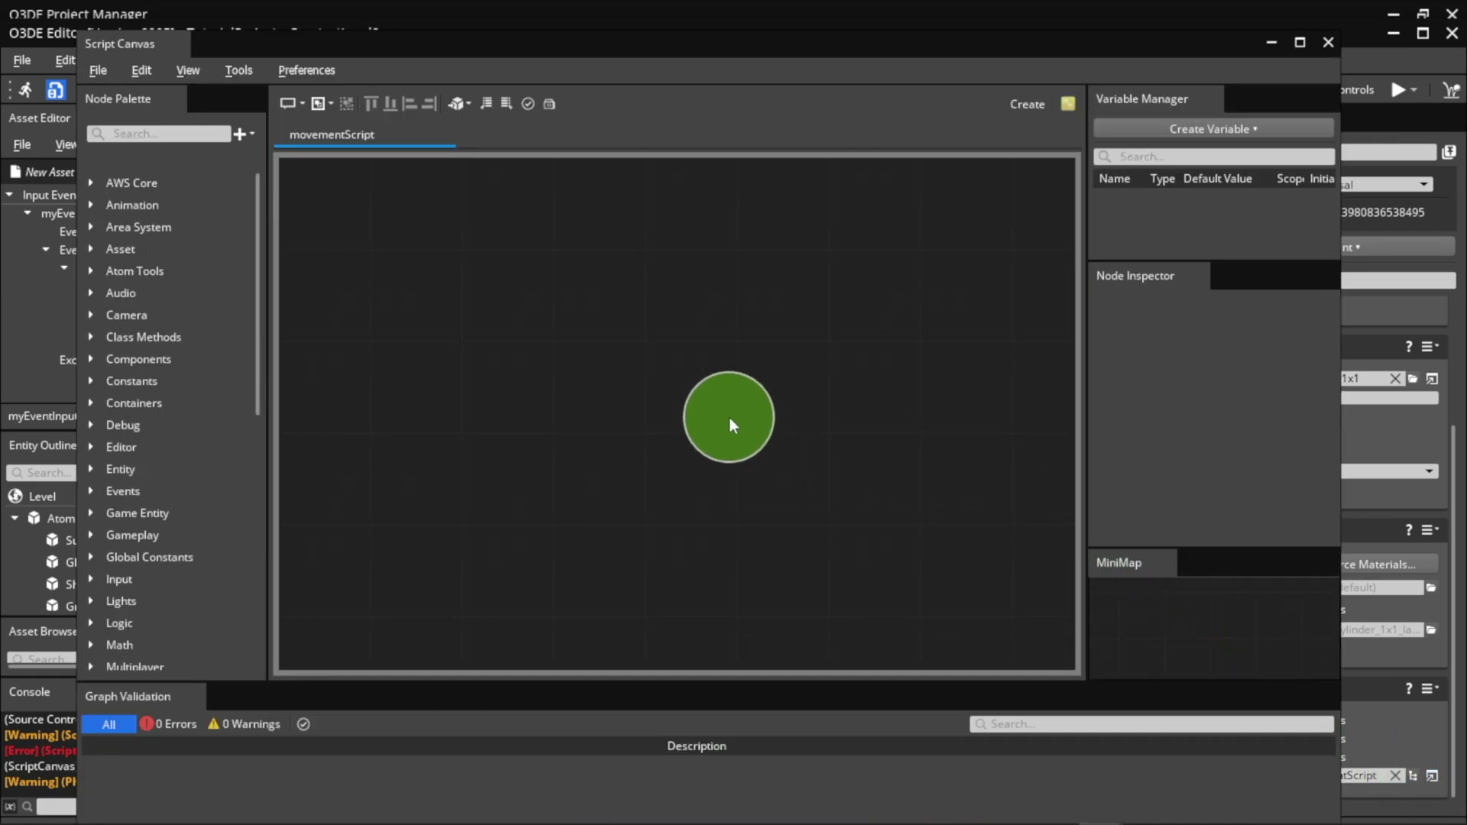
pyautogui.moveTo(729, 417); pyautogui.dragTo(112, 400)
pyautogui.click(91, 403)
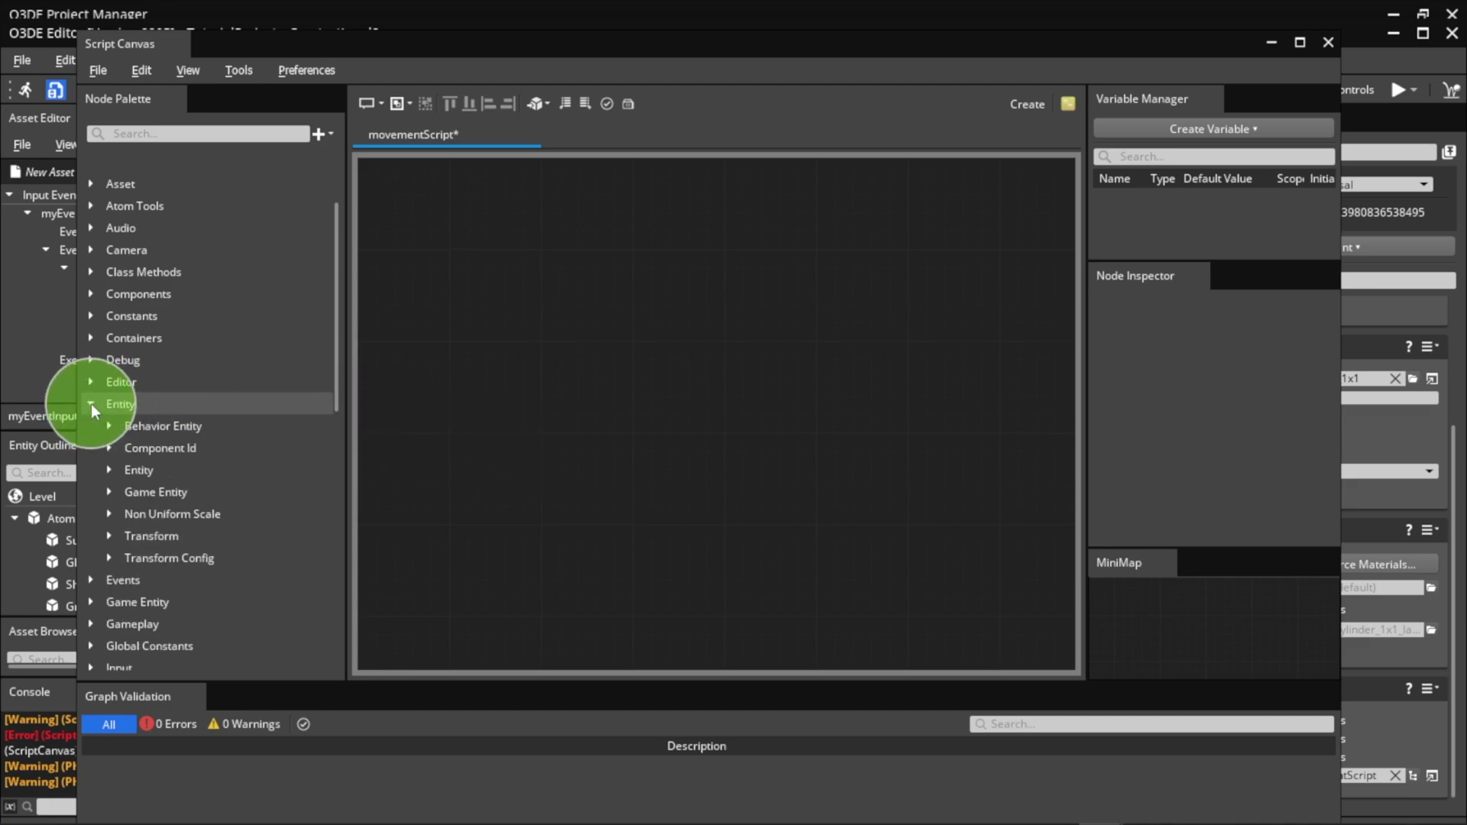
pyautogui.click(110, 491)
pyautogui.click(209, 520)
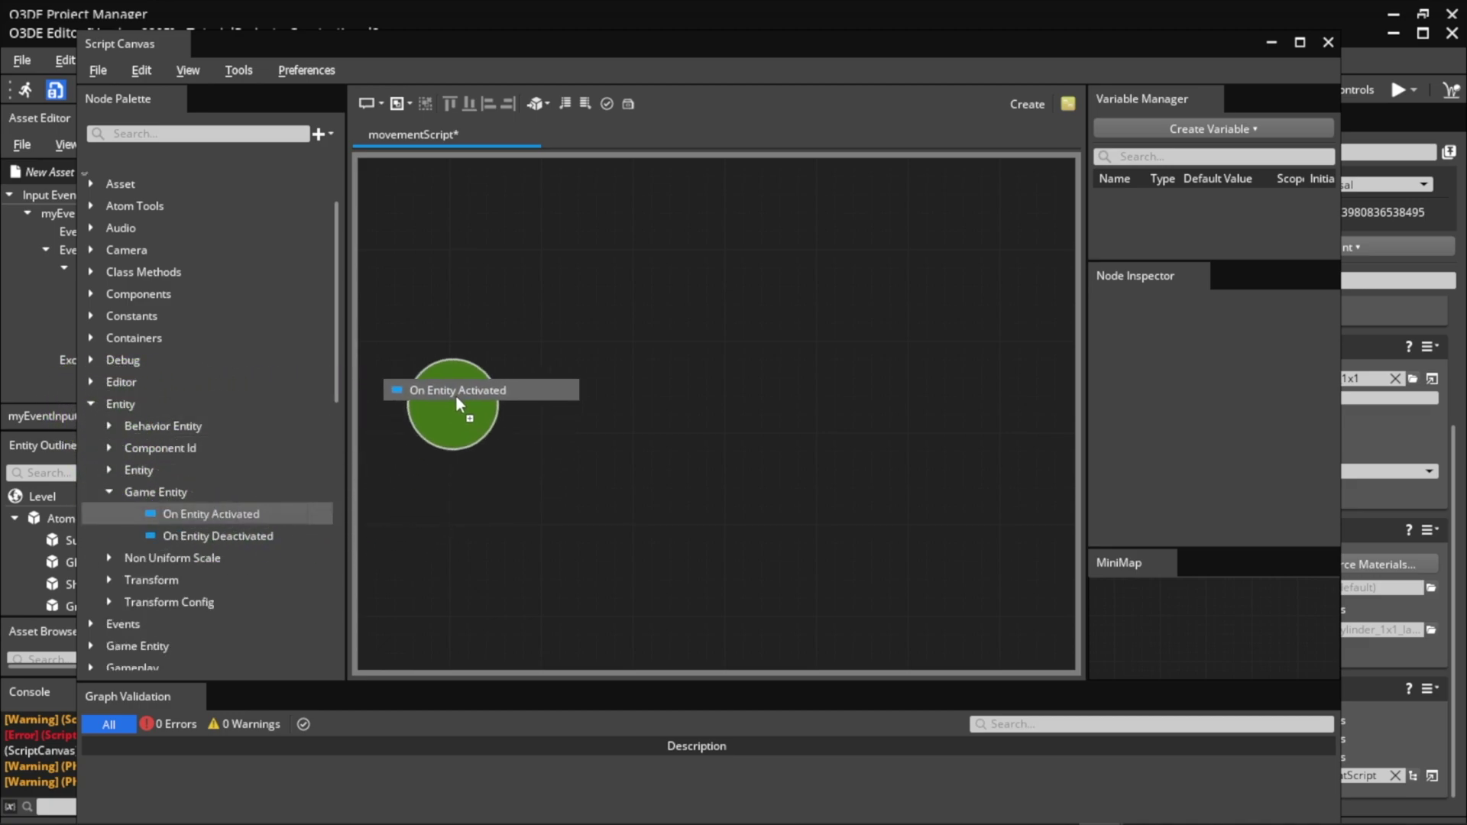
pyautogui.moveTo(458, 383); pyautogui.dragTo(483, 228)
# - Add an Input Handler node and wire On Entity Activated into its Connect Event
pyautogui.click(87, 403)
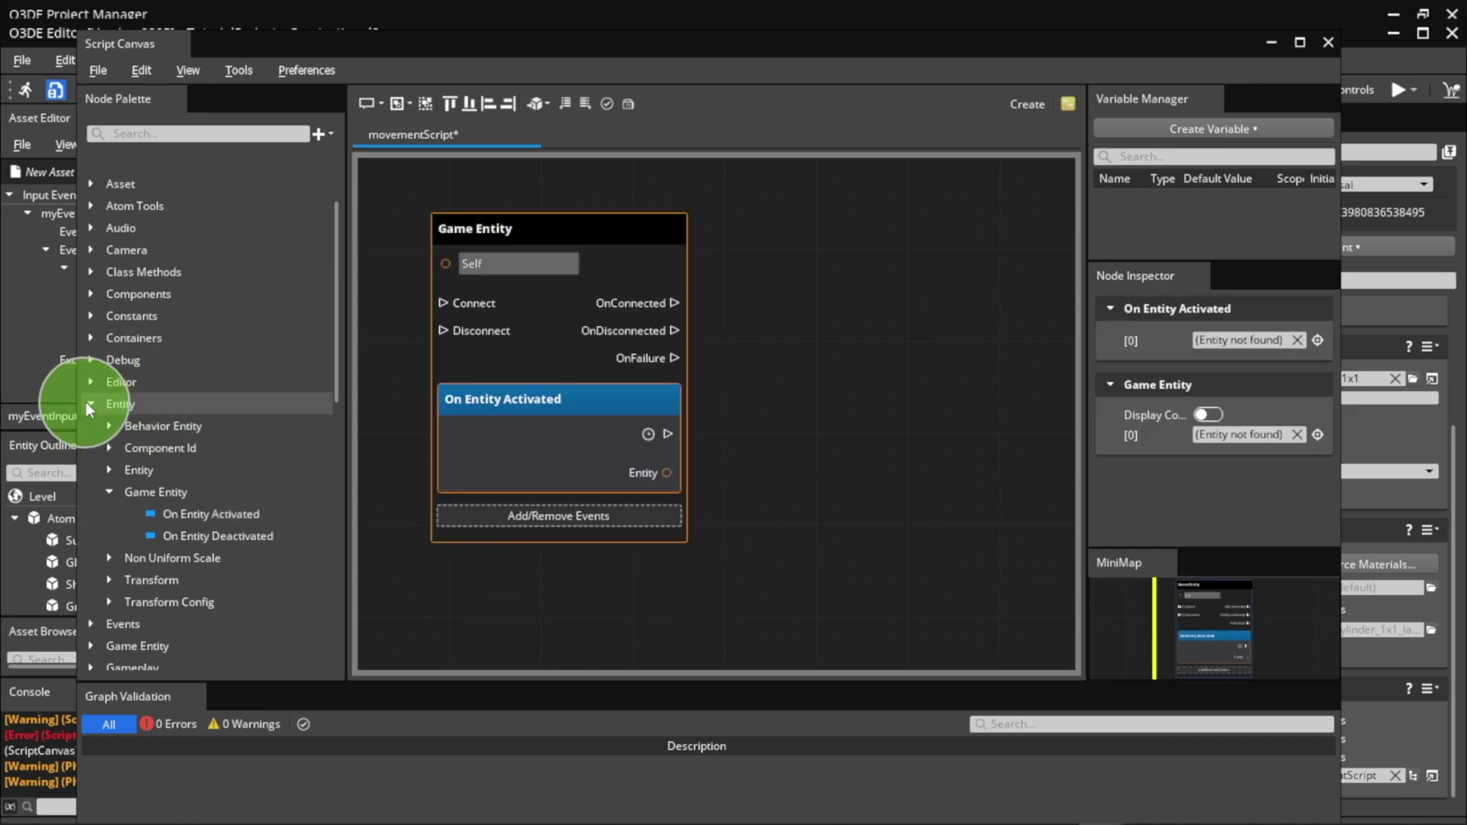
pyautogui.click(86, 401)
pyautogui.click(92, 513)
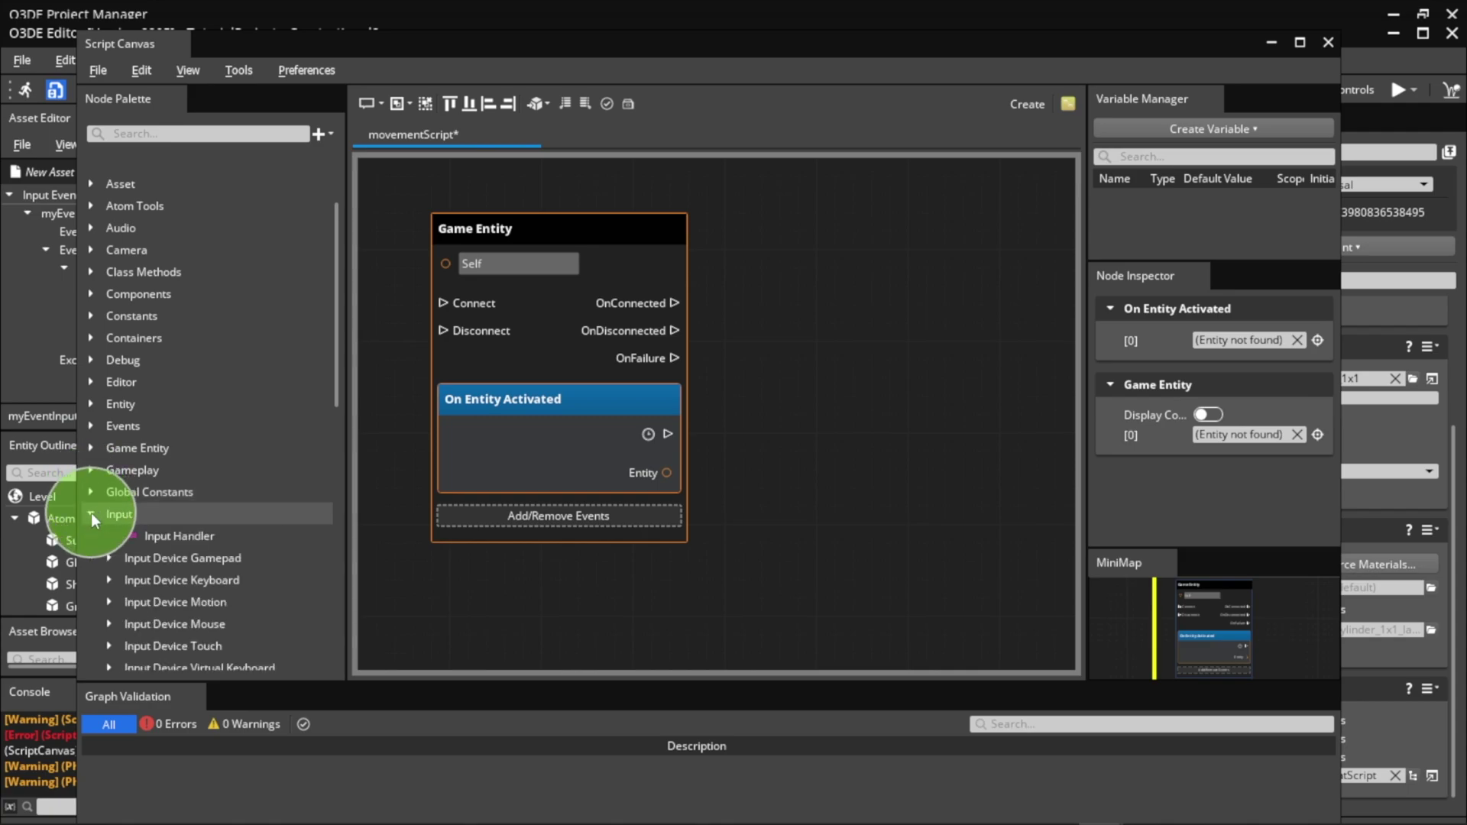
pyautogui.moveTo(178, 536); pyautogui.dragTo(764, 267)
pyautogui.scroll(-1, 790, 345)
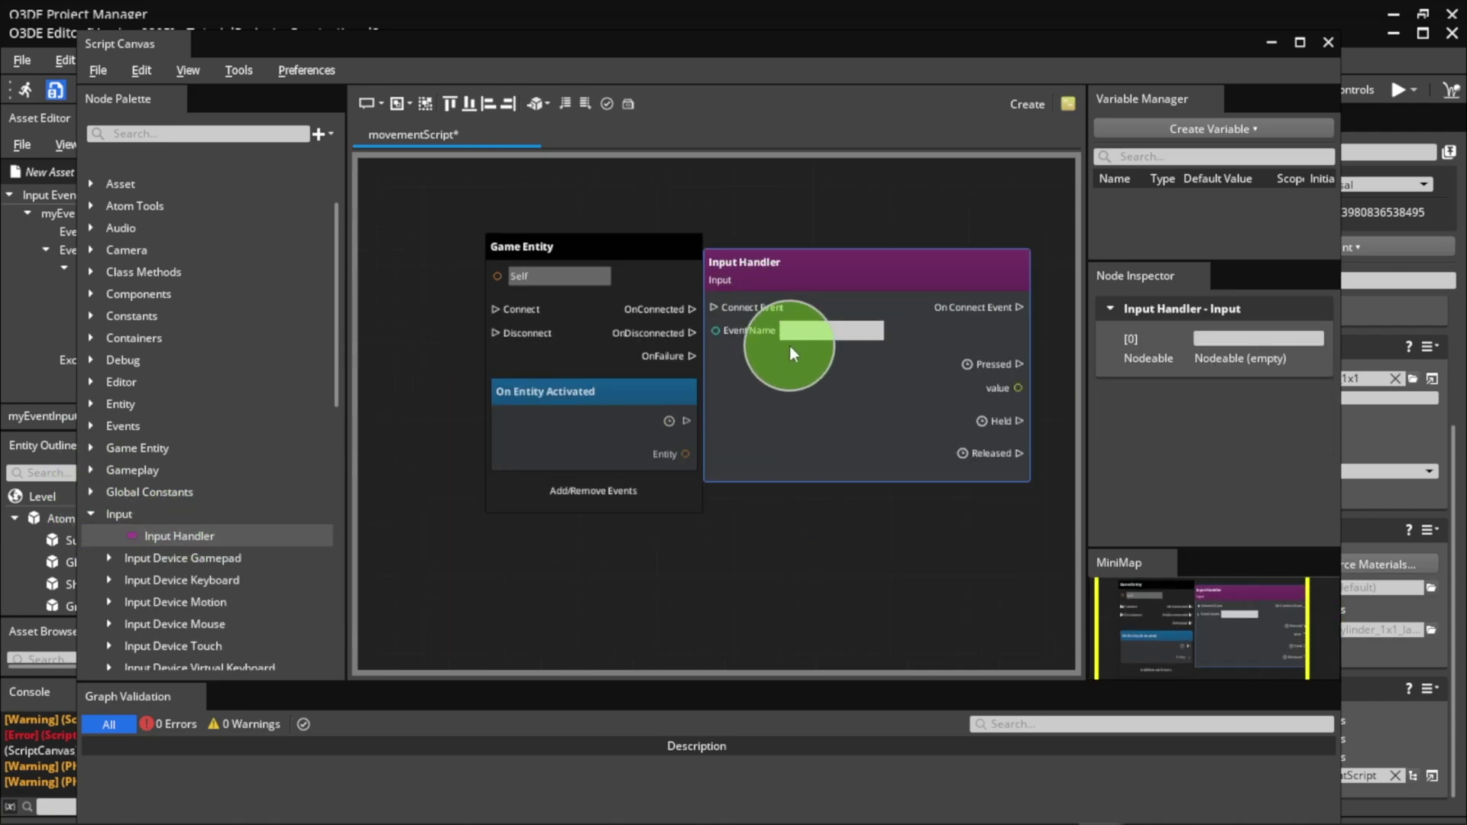
pyautogui.moveTo(636, 243); pyautogui.dragTo(558, 232)
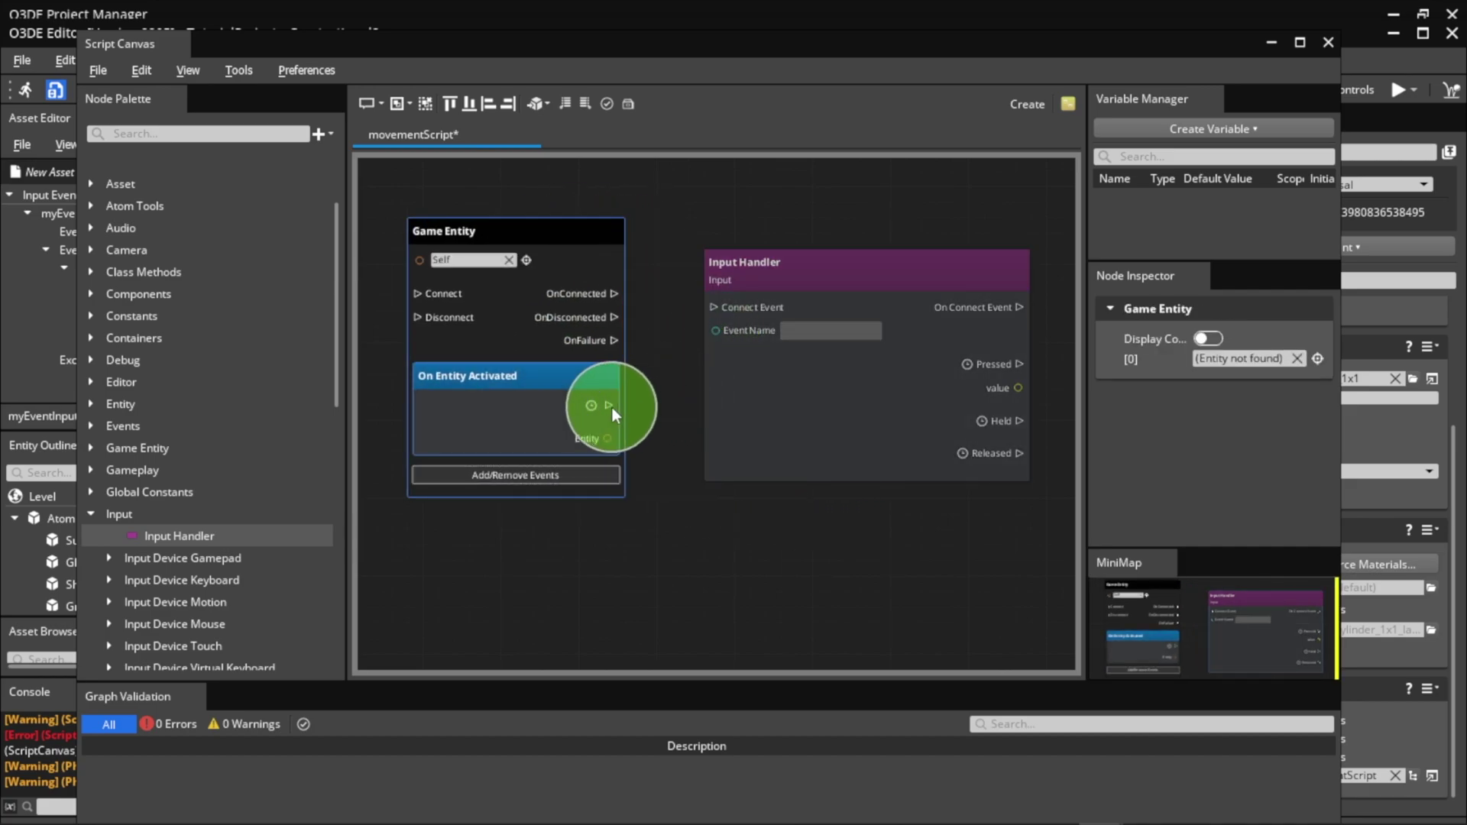
pyautogui.moveTo(609, 404); pyautogui.dragTo(712, 307)
pyautogui.click(1186, 135)
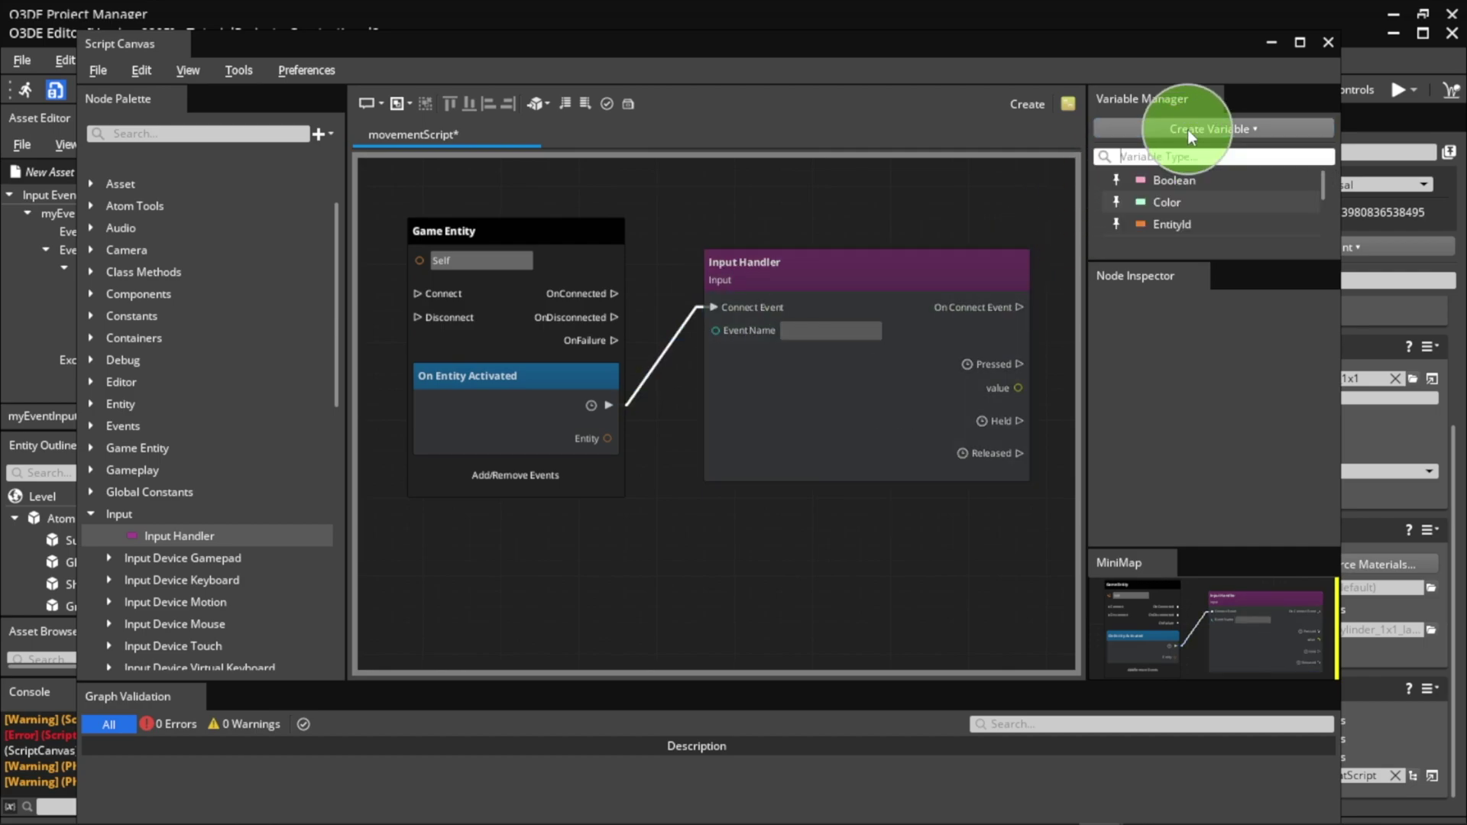
# - Create a String variable named MyInputHandler and save the graph
pyautogui.scroll(-2, 1170, 200)
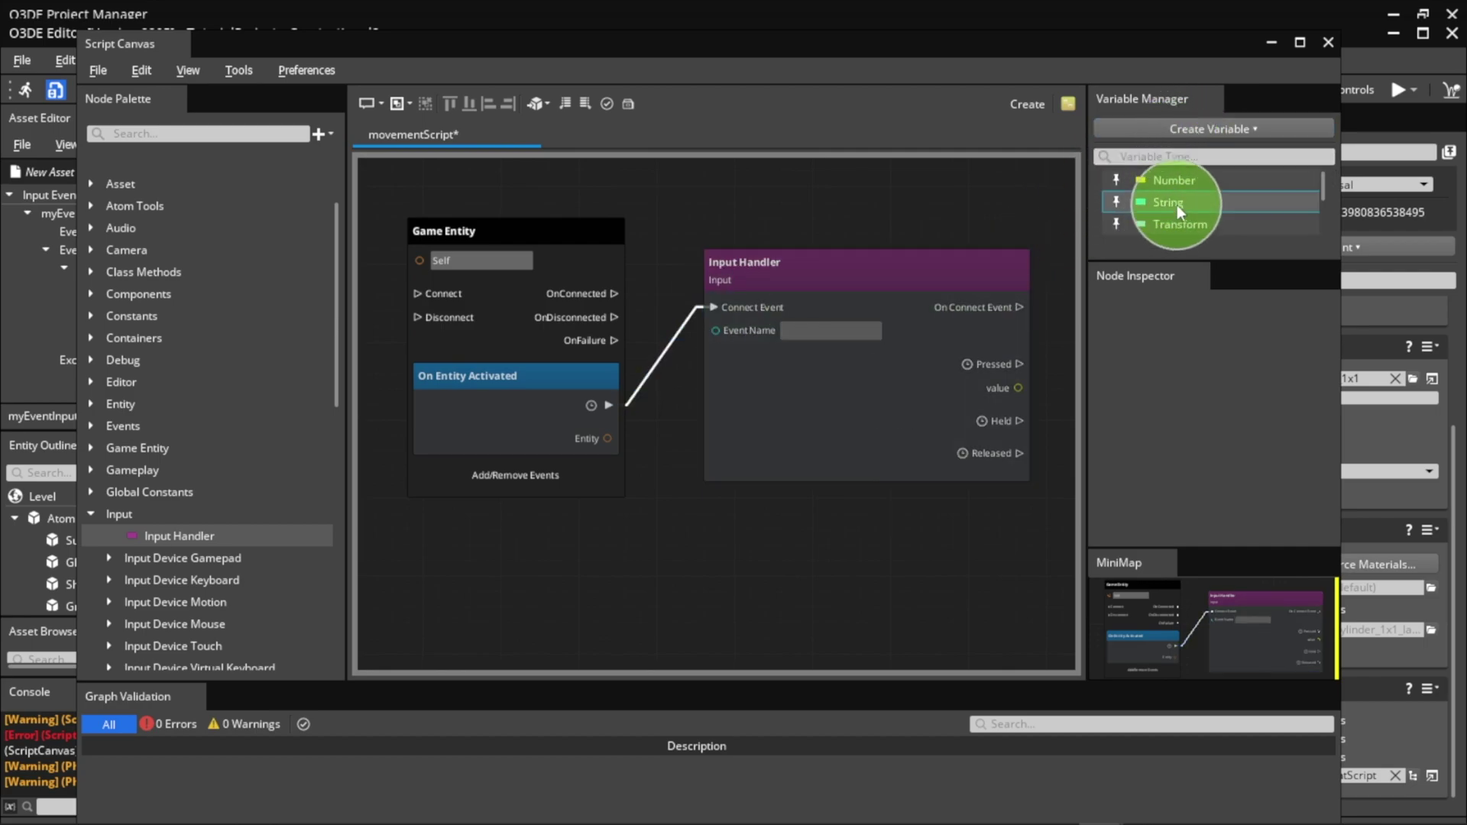
pyautogui.click(1177, 205)
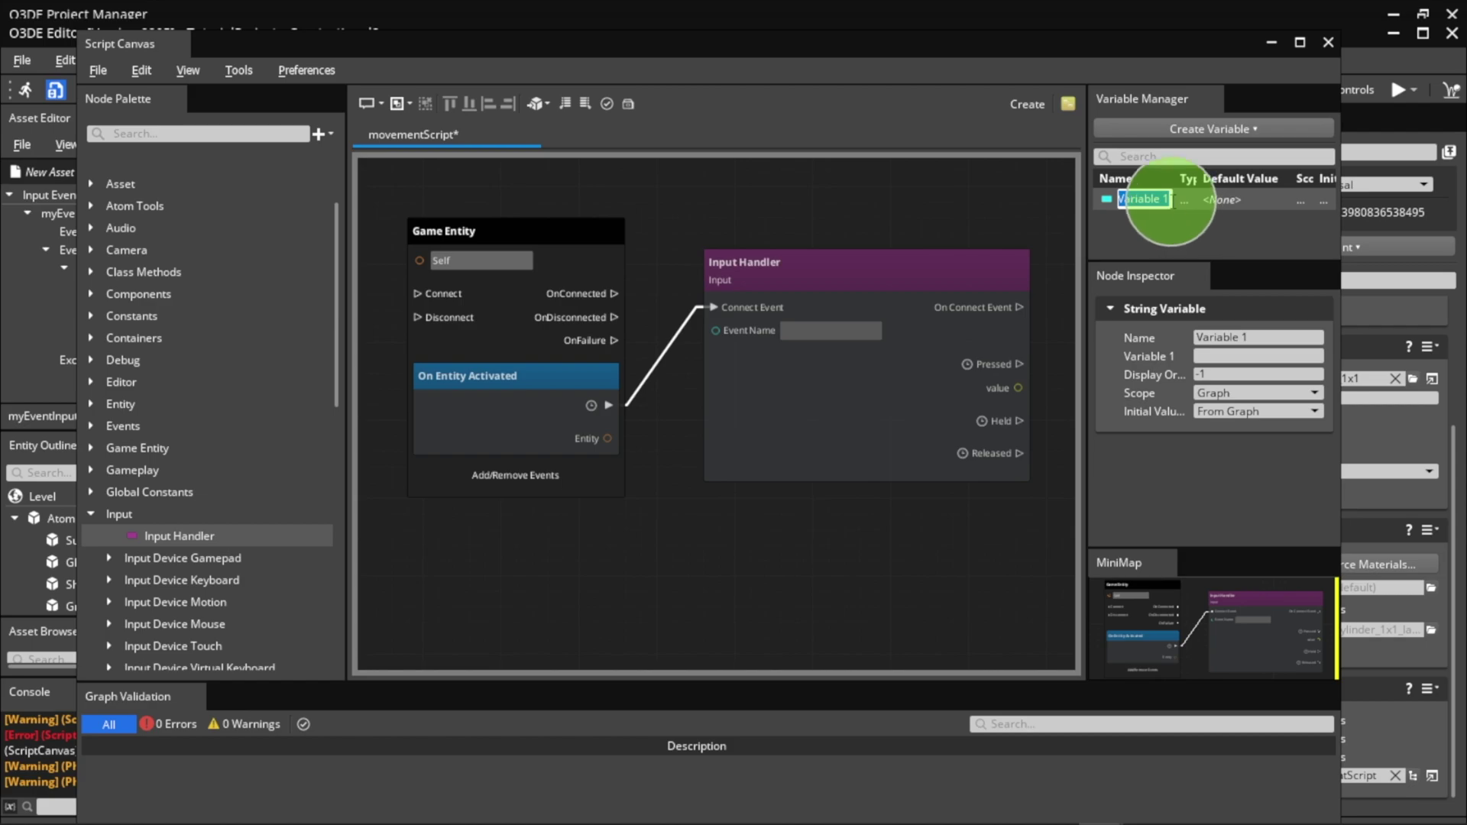
pyautogui.write('MyInputHandler')
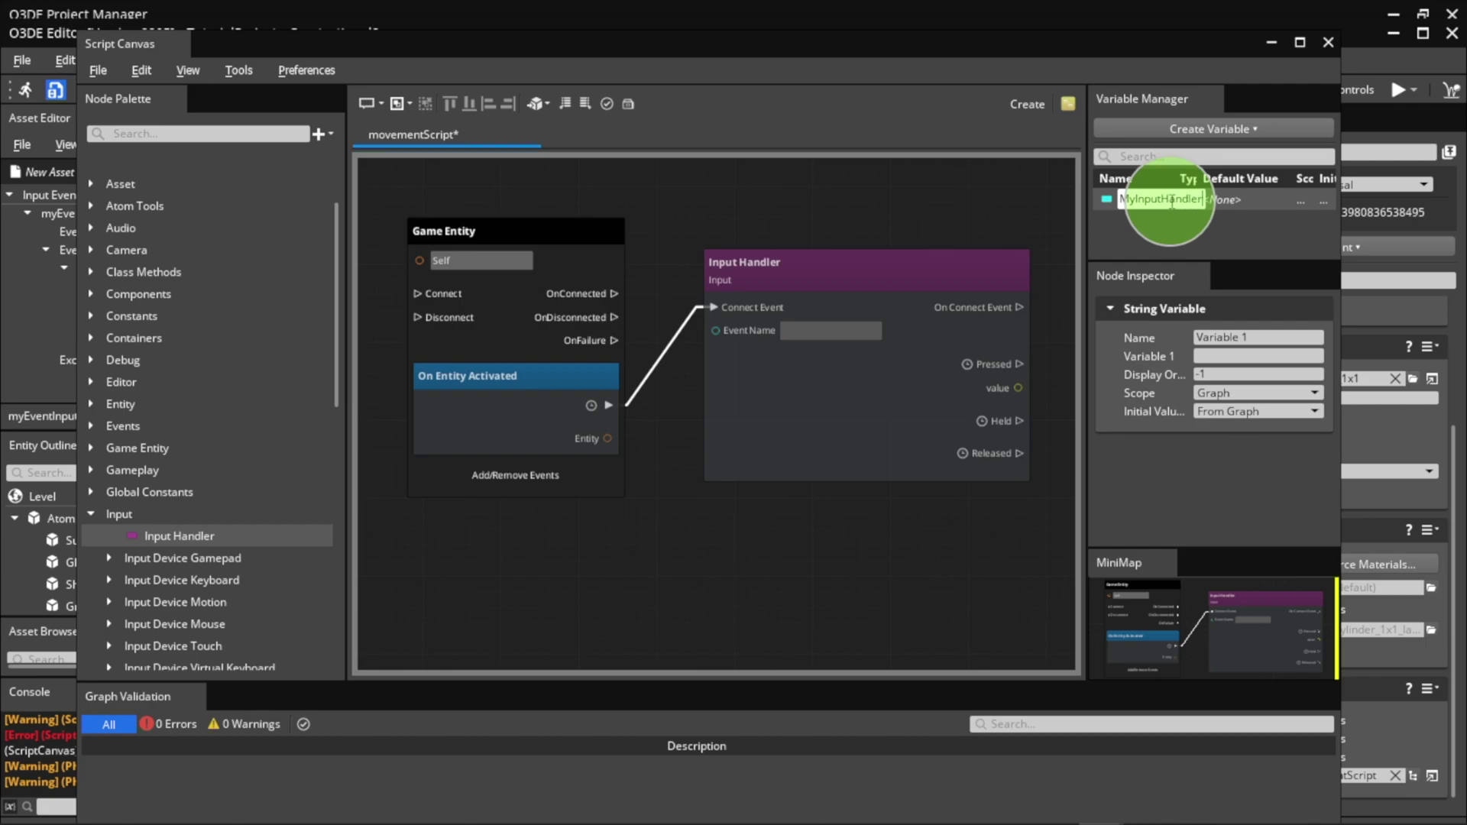
pyautogui.press('Return')
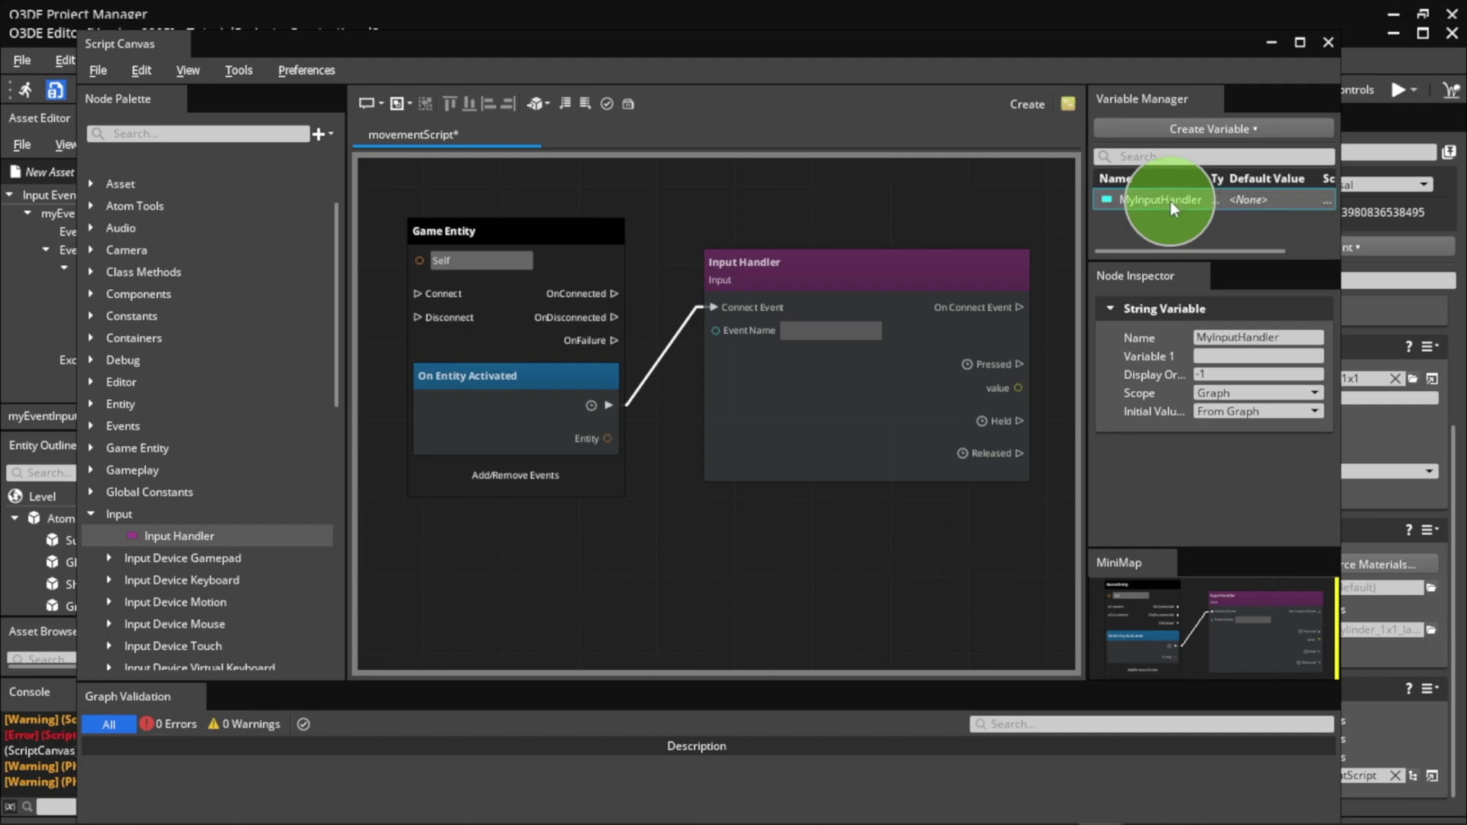
pyautogui.hotkey('ctrl', 's')
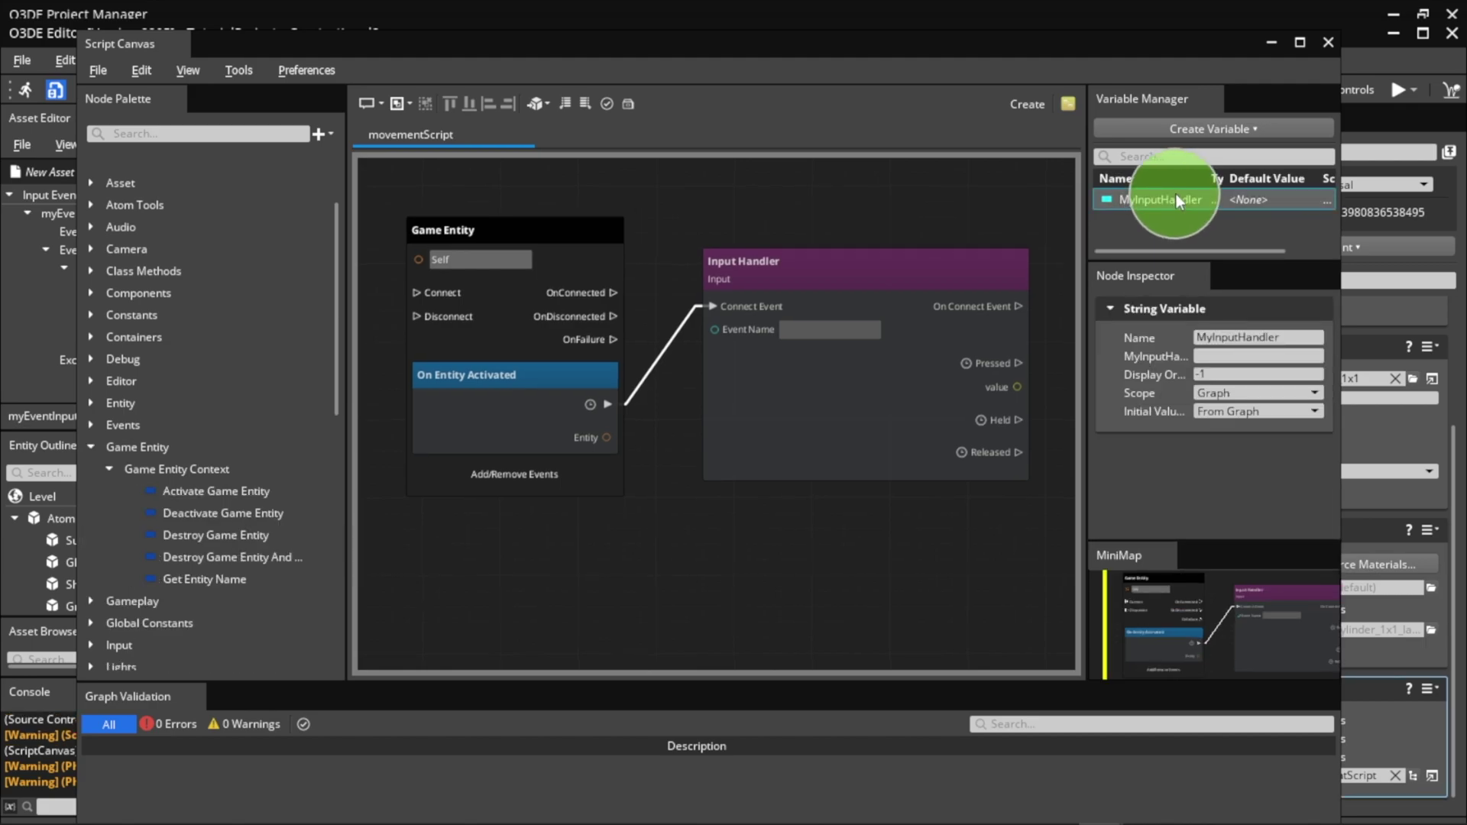
# - Set MyInputHandler's Initial Value to From Component and connect it to Event Name
pyautogui.click(1270, 334)
pyautogui.click(1247, 415)
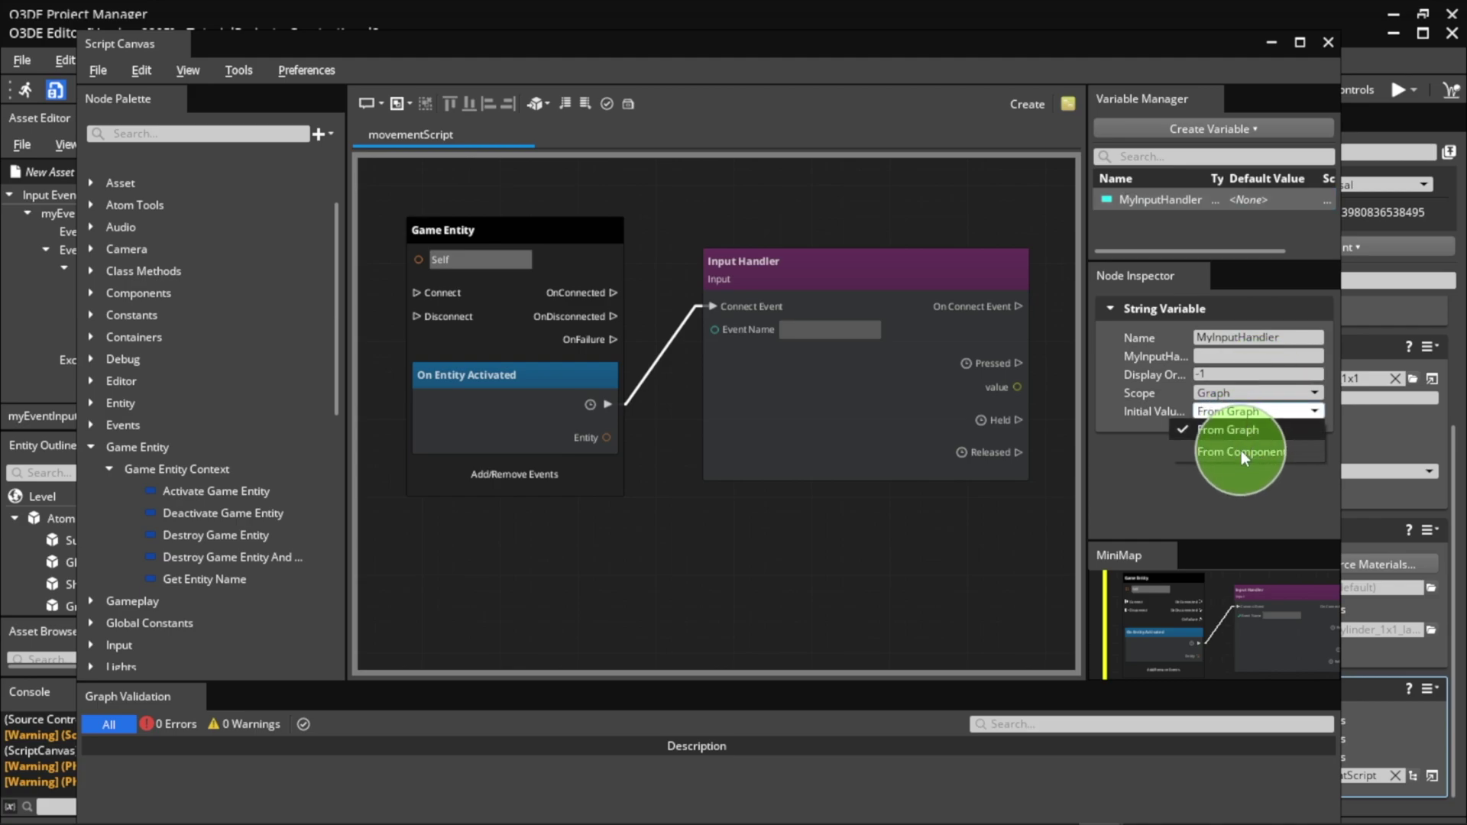
pyautogui.click(1240, 451)
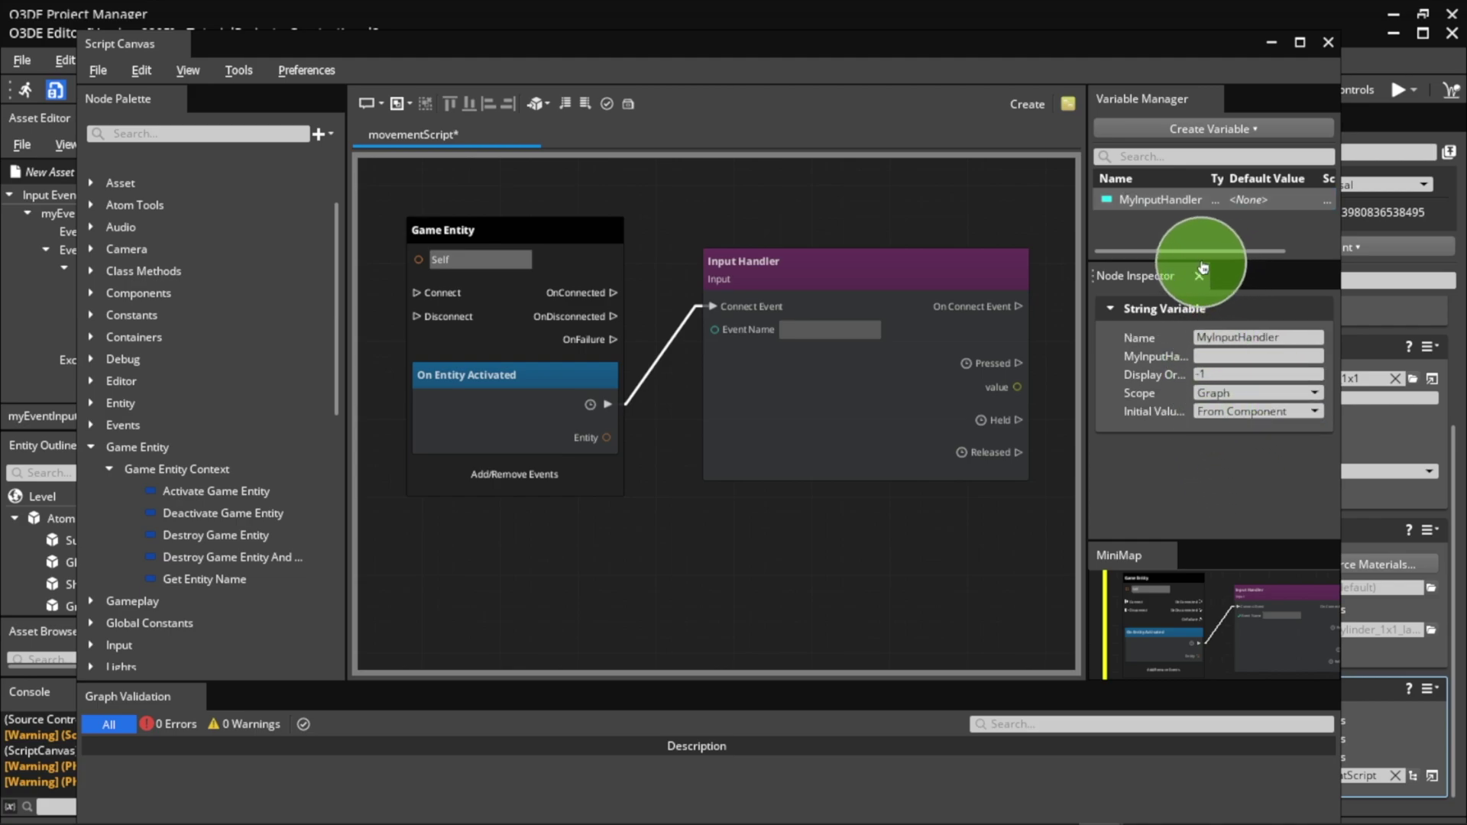
pyautogui.moveTo(1169, 200); pyautogui.dragTo(832, 330)
# - Place a Math > Vector3 From Values node, wiring Held to In and value to Y
pyautogui.click(93, 446)
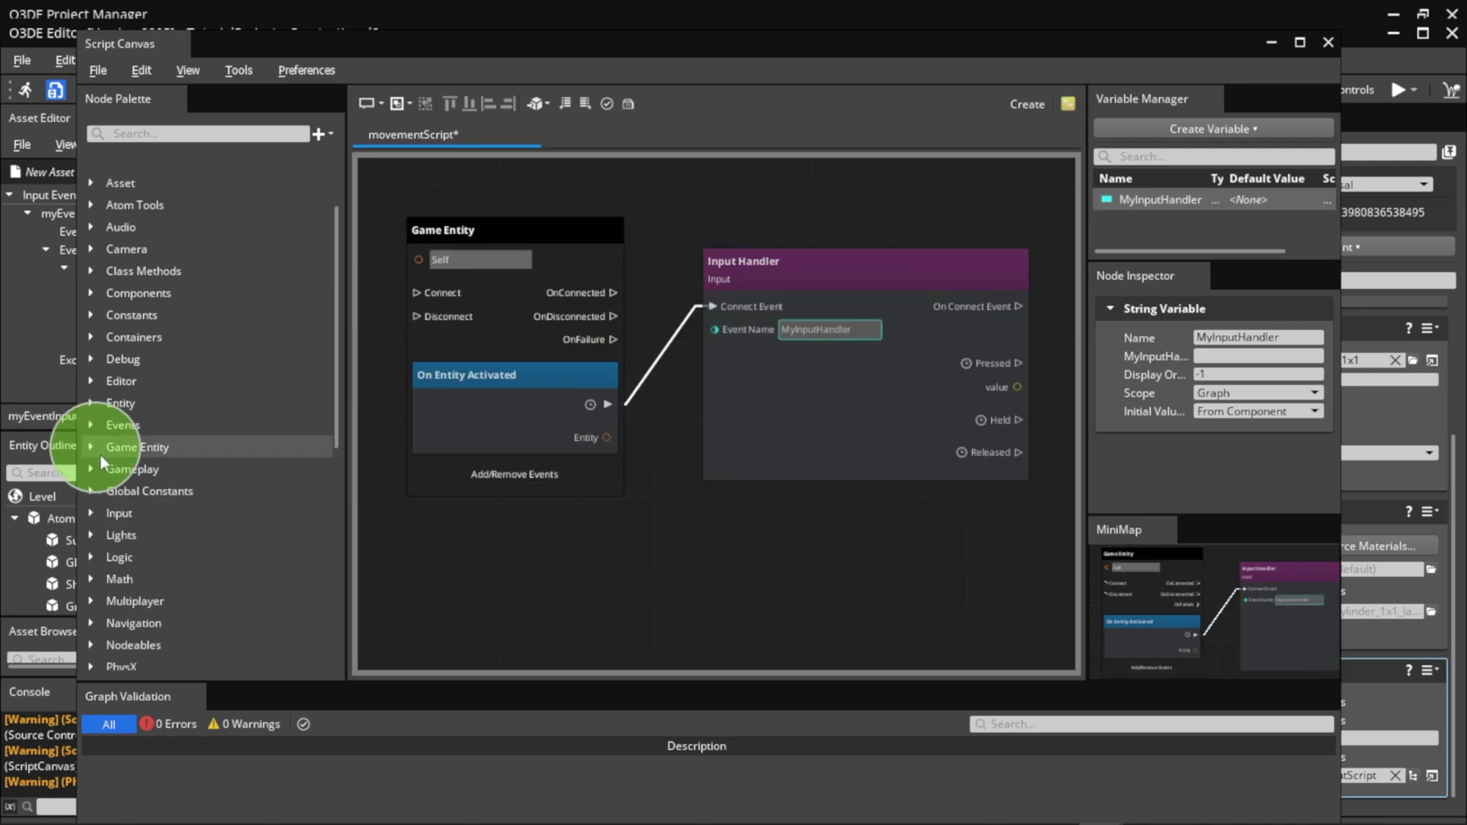
pyautogui.click(90, 579)
pyautogui.scroll(-9, 100, 580)
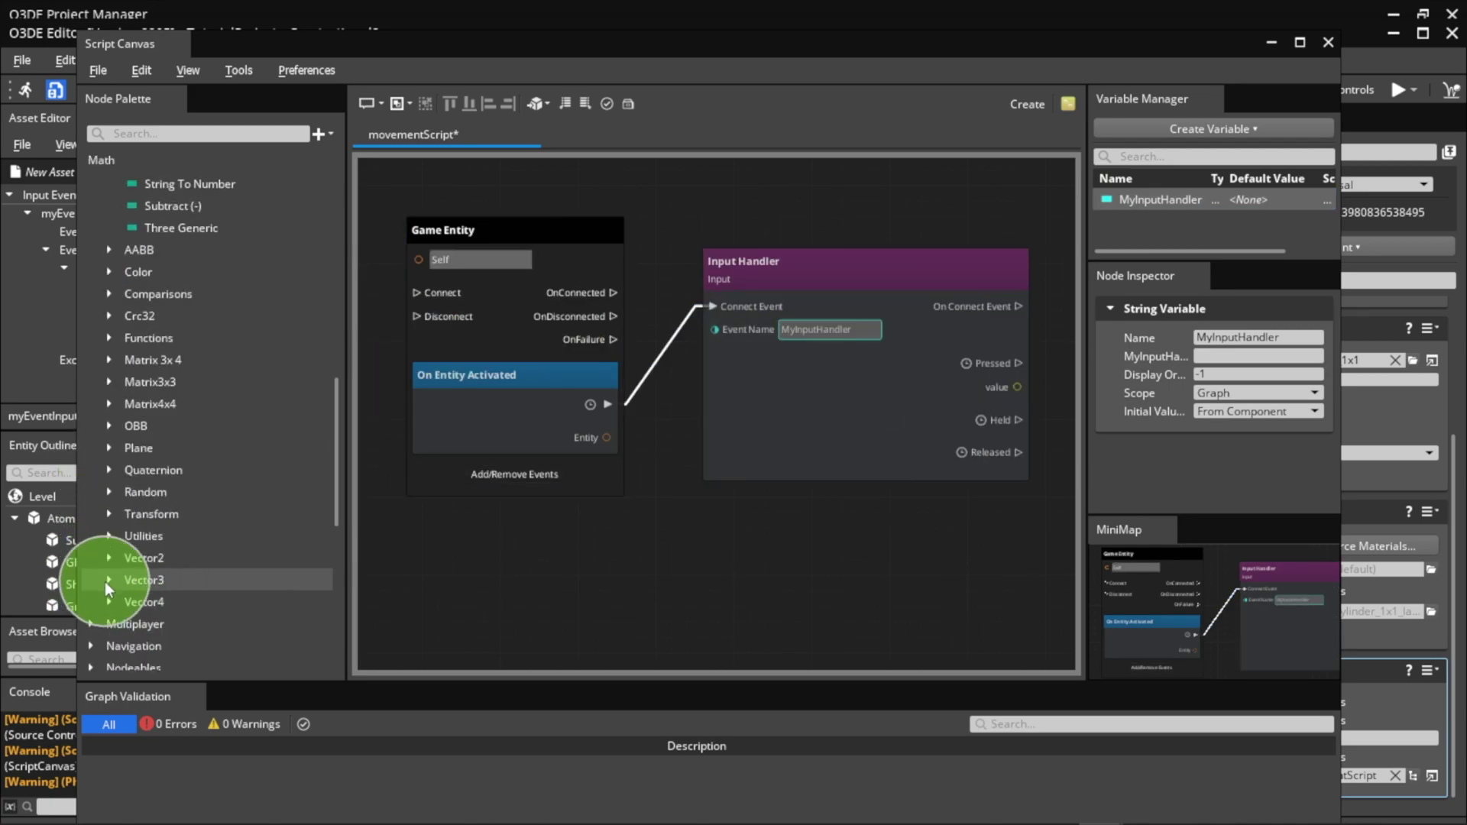
pyautogui.click(106, 580)
pyautogui.scroll(-6, 279, 627)
pyautogui.scroll(1, 197, 218)
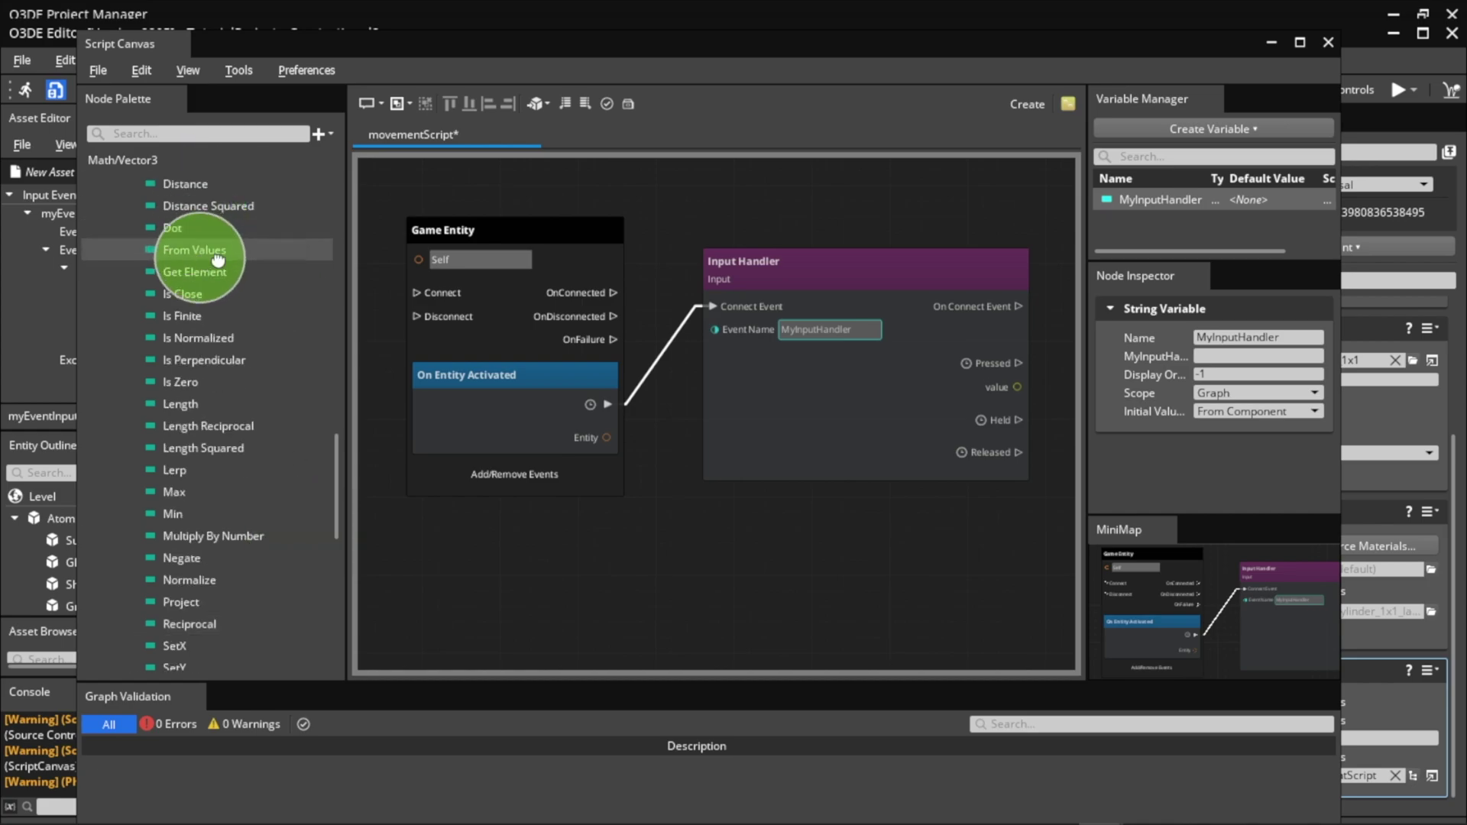
pyautogui.moveTo(233, 260); pyautogui.dragTo(874, 585)
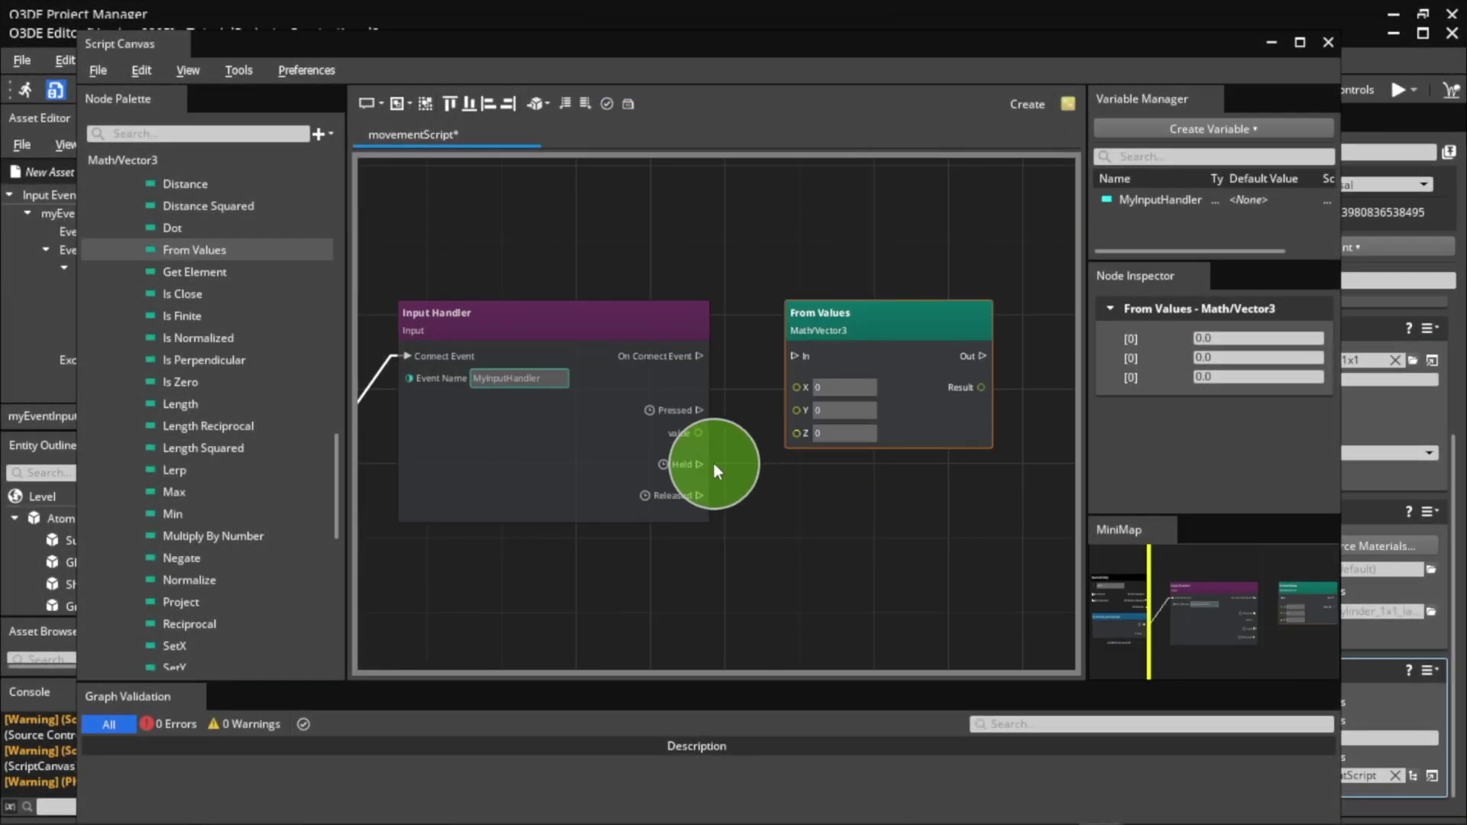
pyautogui.moveTo(699, 464); pyautogui.dragTo(792, 356)
pyautogui.moveTo(698, 433); pyautogui.dragTo(795, 411)
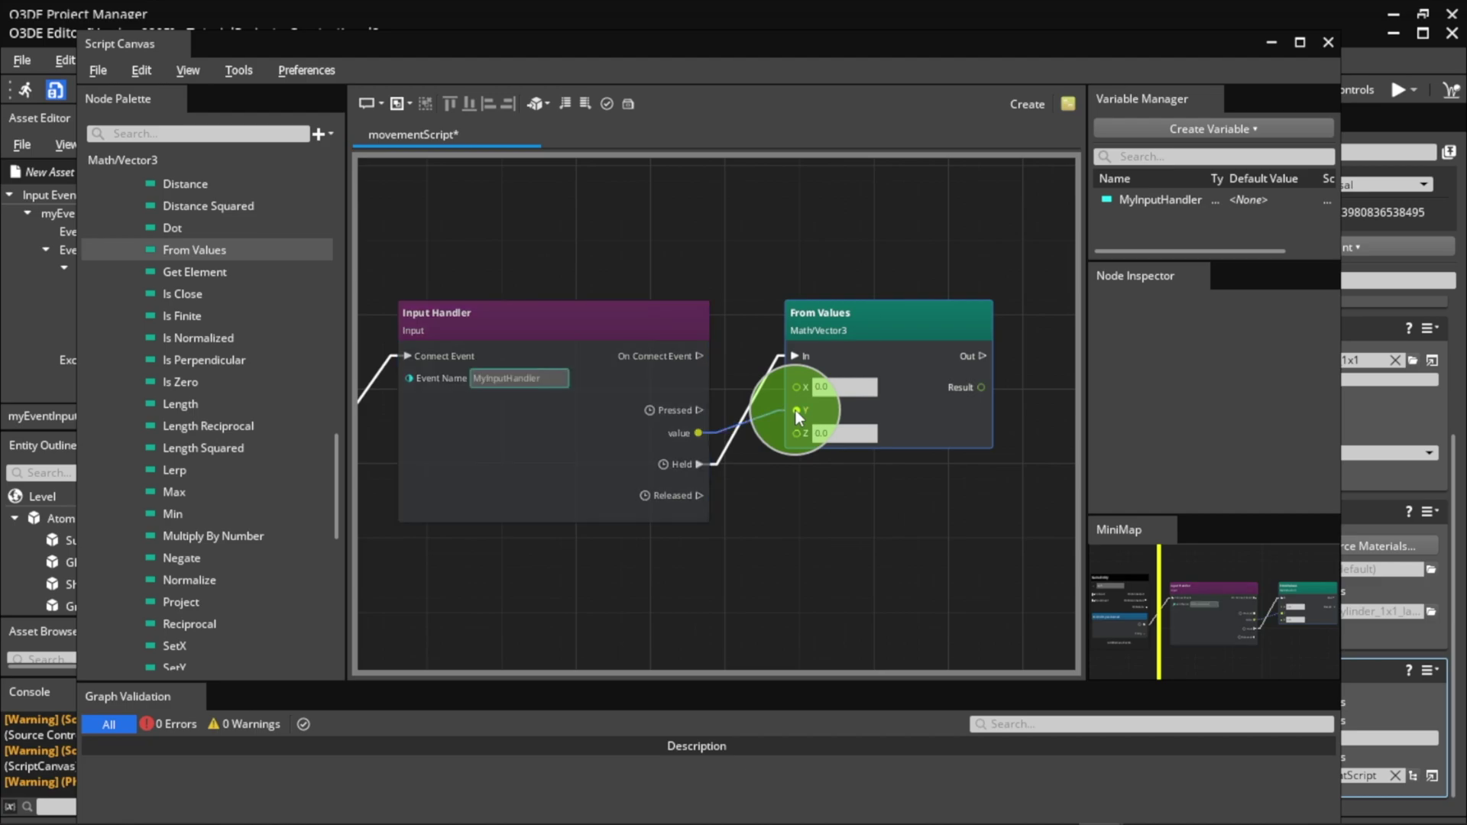
pyautogui.scroll(10, 229, 413)
# - Add a Move Entity node from Entity > Transform to the graph
pyautogui.click(91, 382)
pyautogui.click(91, 382)
pyautogui.scroll(-3, 95, 276)
pyautogui.scroll(3, 88, 383)
pyautogui.click(90, 382)
pyautogui.click(92, 207)
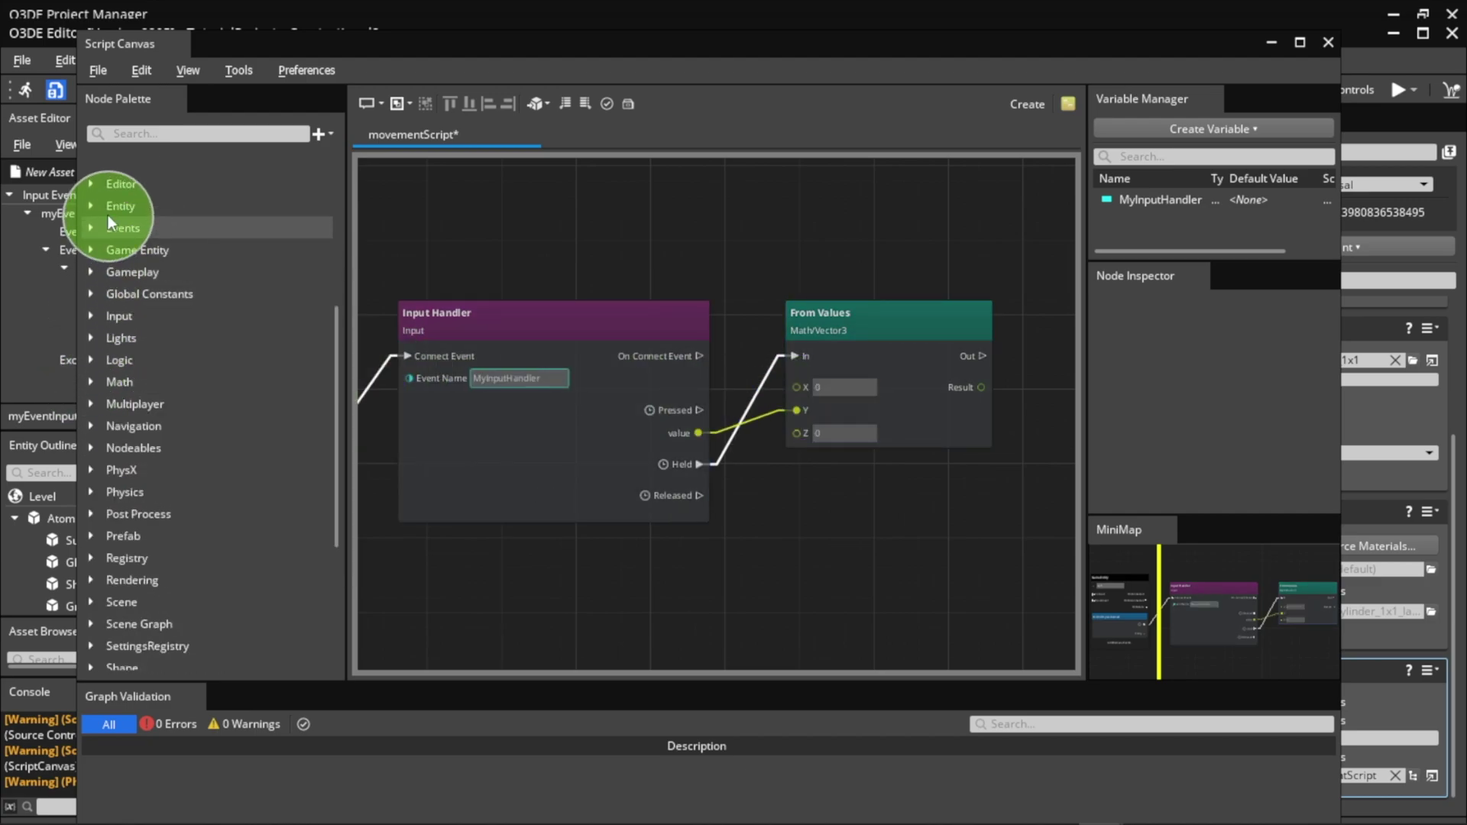
pyautogui.click(107, 337)
pyautogui.scroll(-9, 250, 473)
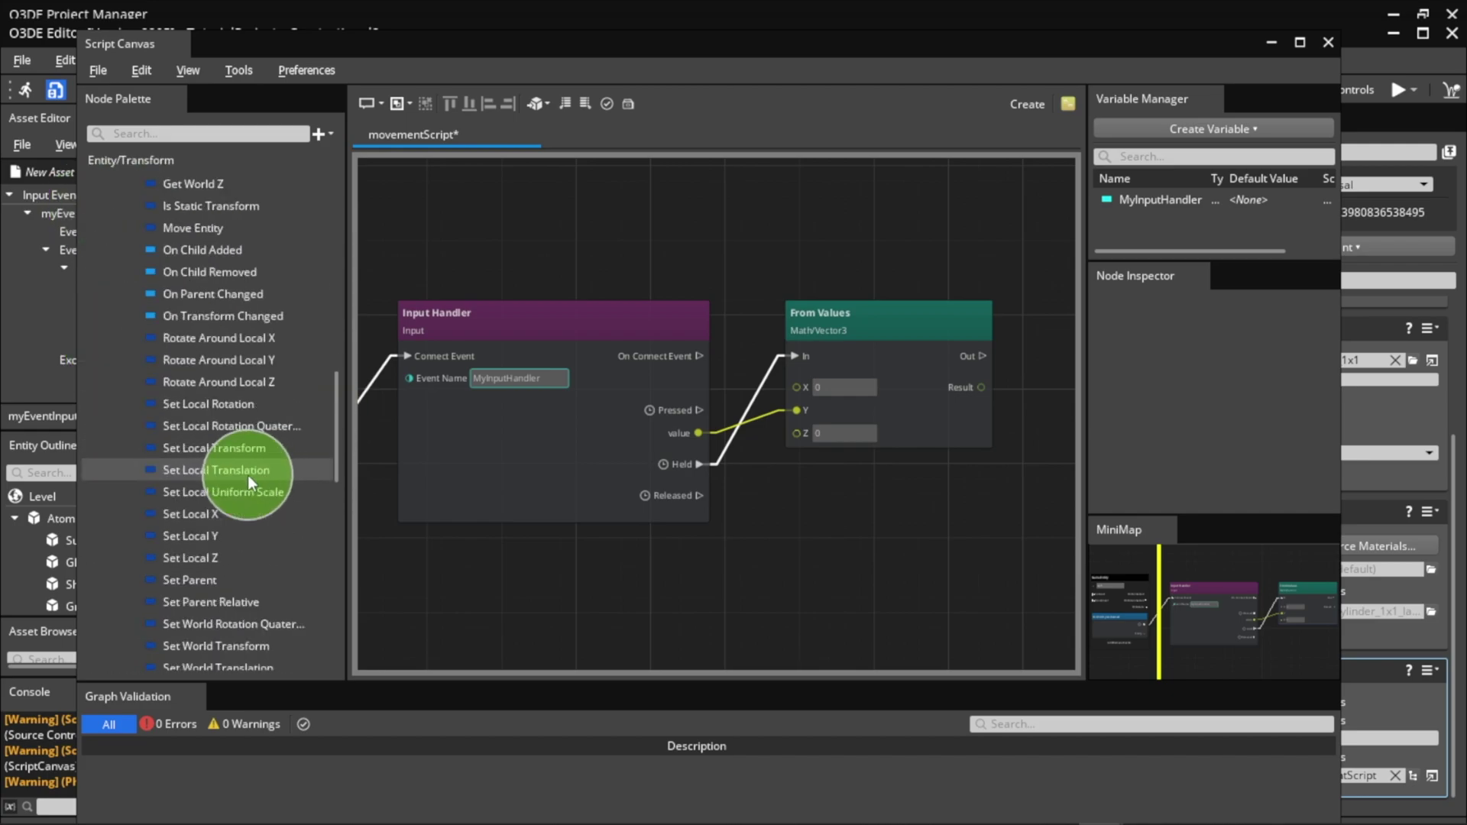
pyautogui.scroll(2, 248, 475)
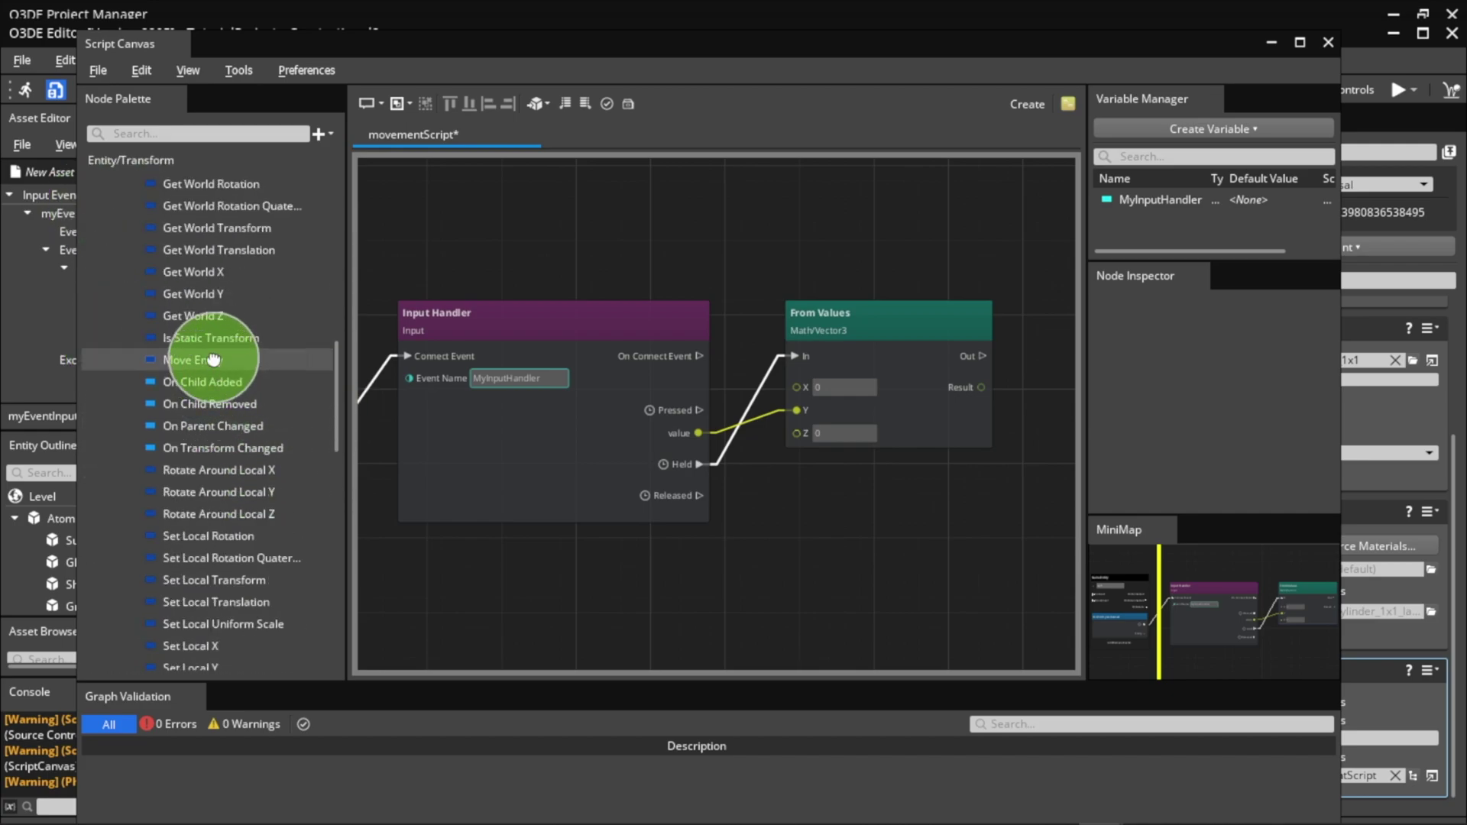
pyautogui.moveTo(214, 361); pyautogui.dragTo(1033, 419)
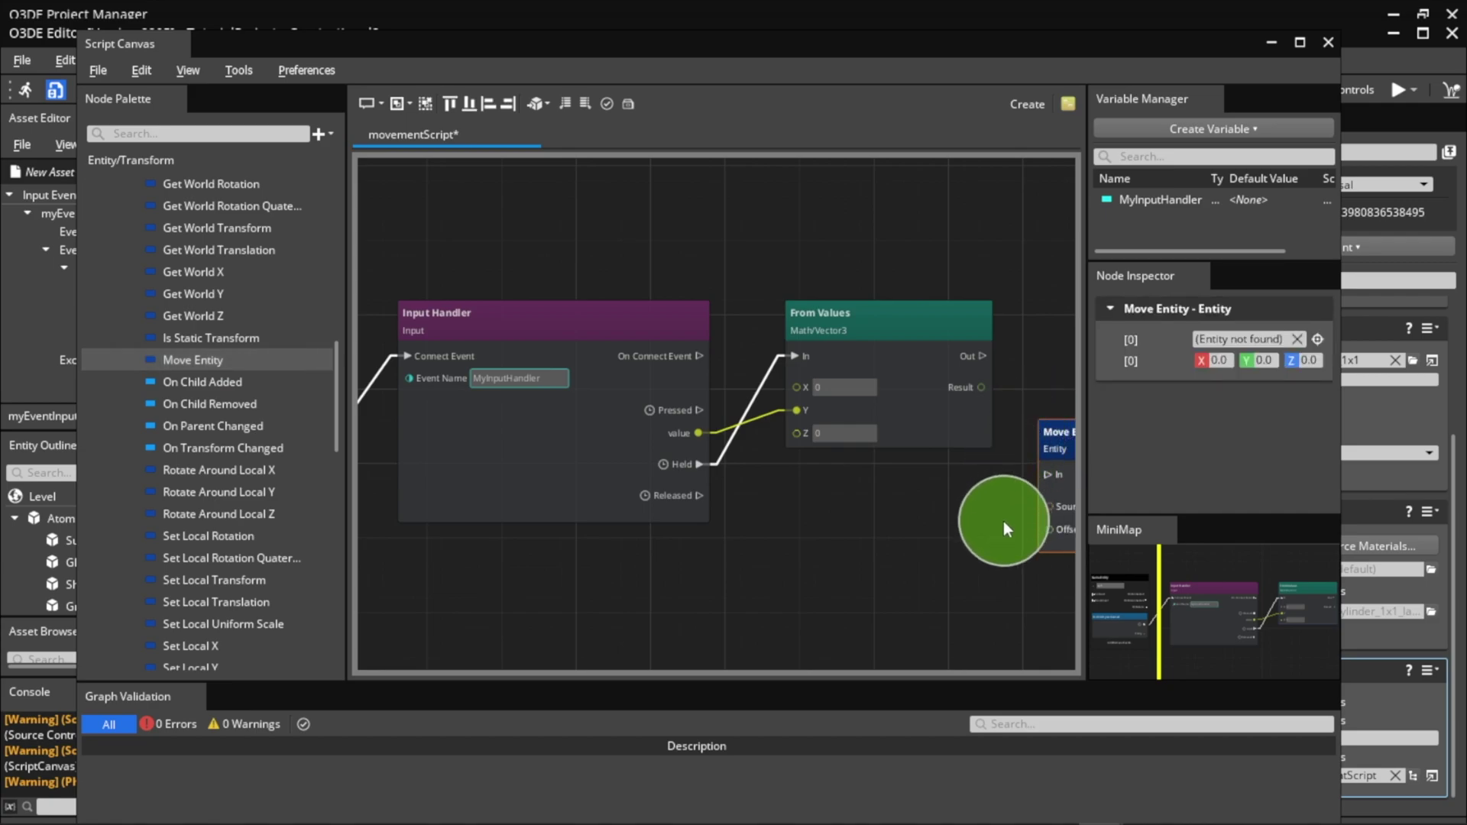
# - Connect From Values' Out to Move Entity's In and its Result to Offset
pyautogui.scroll(-2, 1002, 521)
pyautogui.moveTo(1002, 521); pyautogui.dragTo(595, 545, button='right')
pyautogui.scroll(3, 672, 533)
pyautogui.scroll(-2, 589, 544)
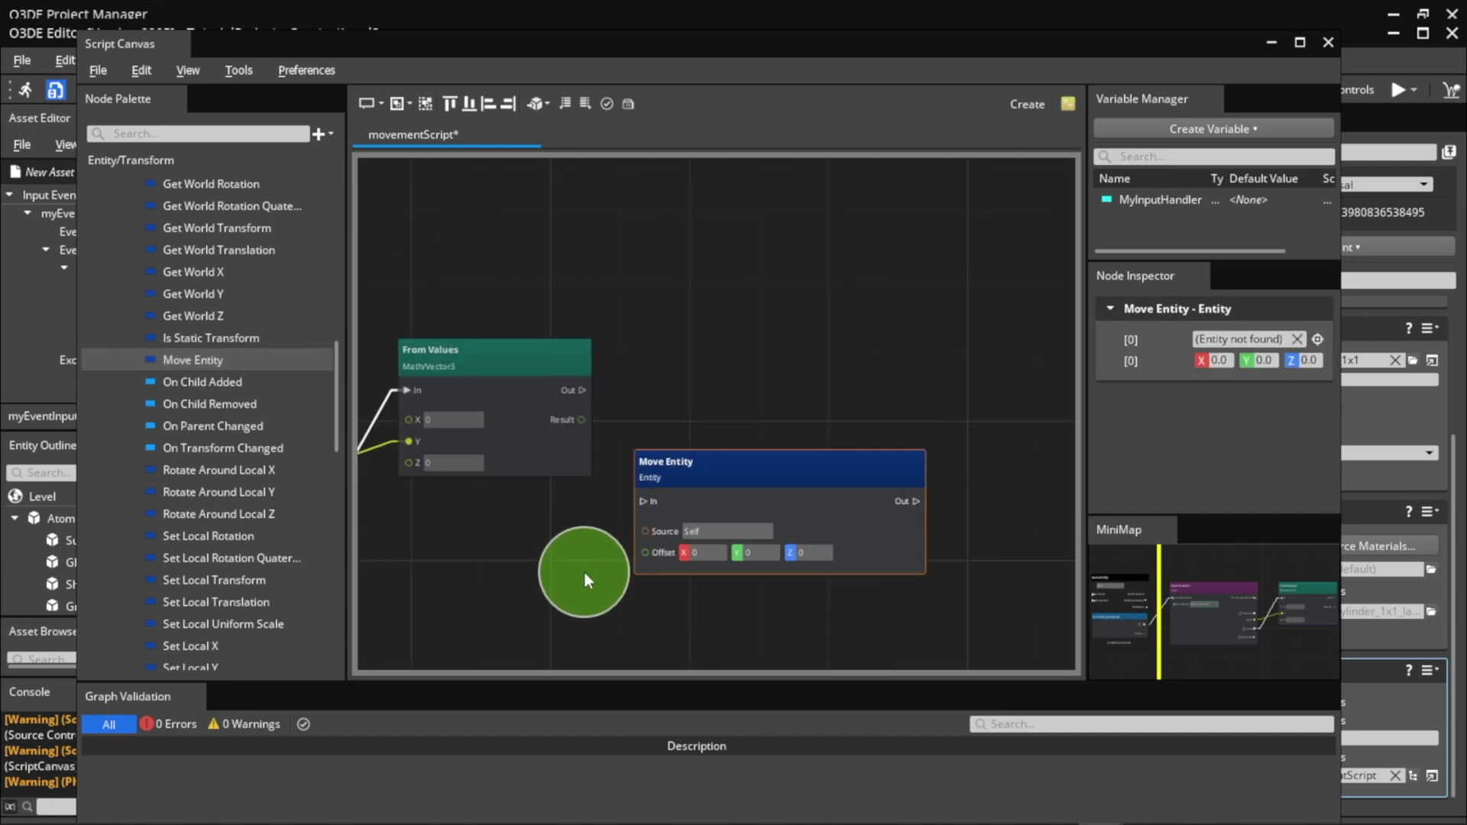
pyautogui.scroll(1, 671, 514)
pyautogui.moveTo(671, 514)
pyautogui.mouseDown(button='right')
pyautogui.moveTo(708, 524)
pyautogui.moveTo(693, 513)
pyautogui.mouseUp(button='right')
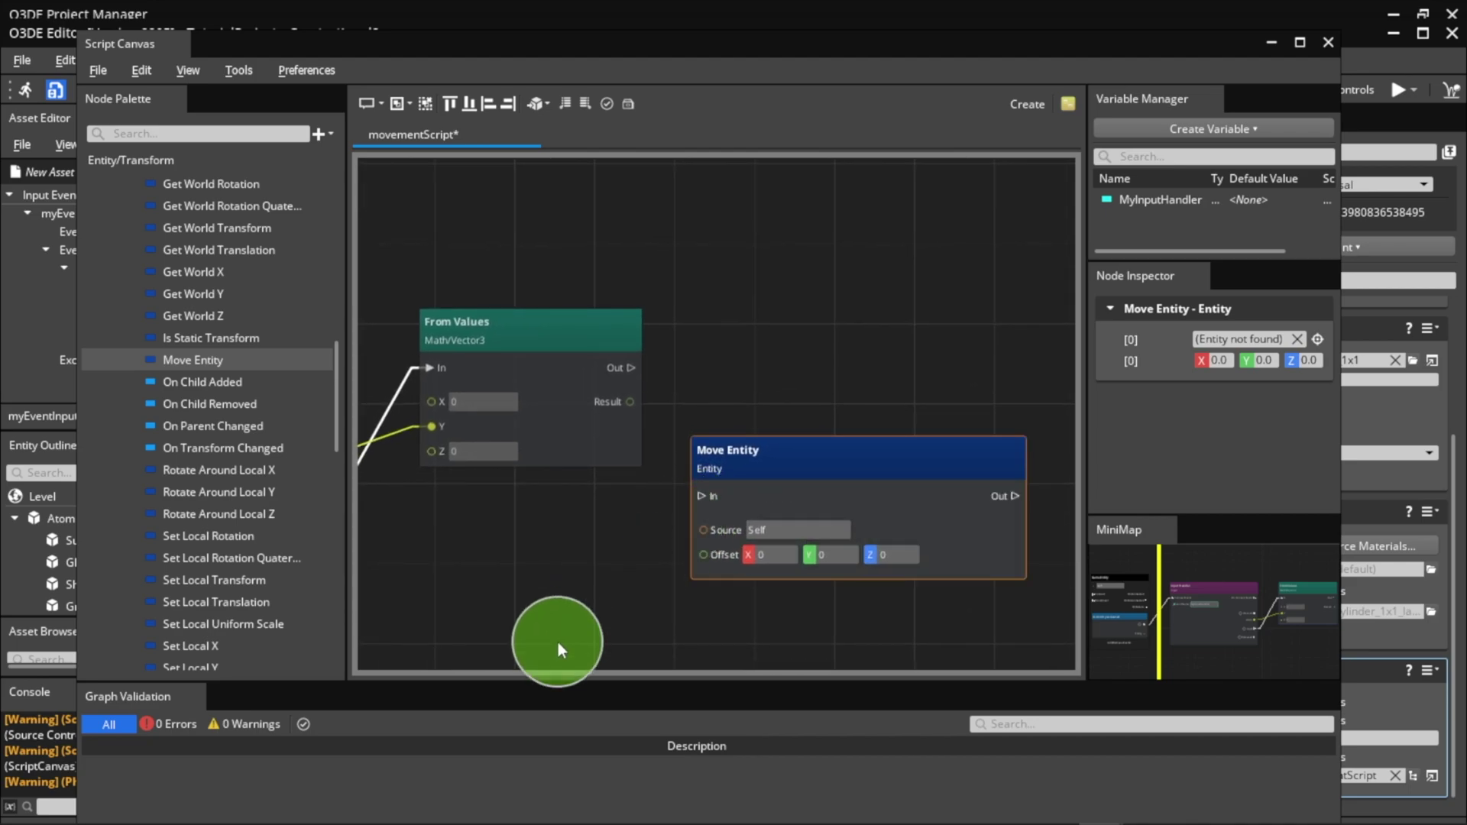
pyautogui.moveTo(620, 368); pyautogui.dragTo(686, 419)
pyautogui.moveTo(692, 483); pyautogui.dragTo(697, 494)
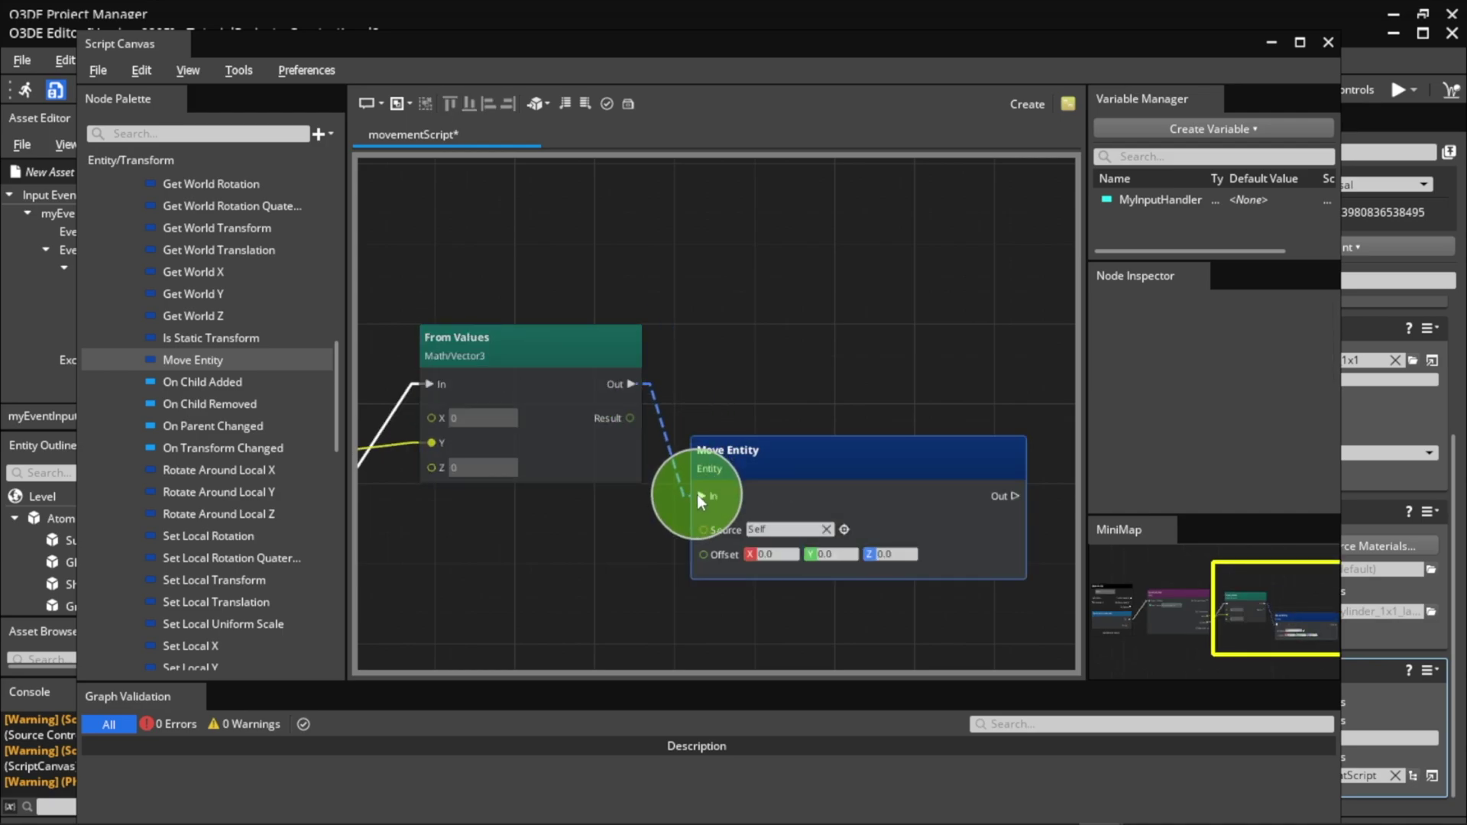
pyautogui.moveTo(629, 418); pyautogui.dragTo(699, 555)
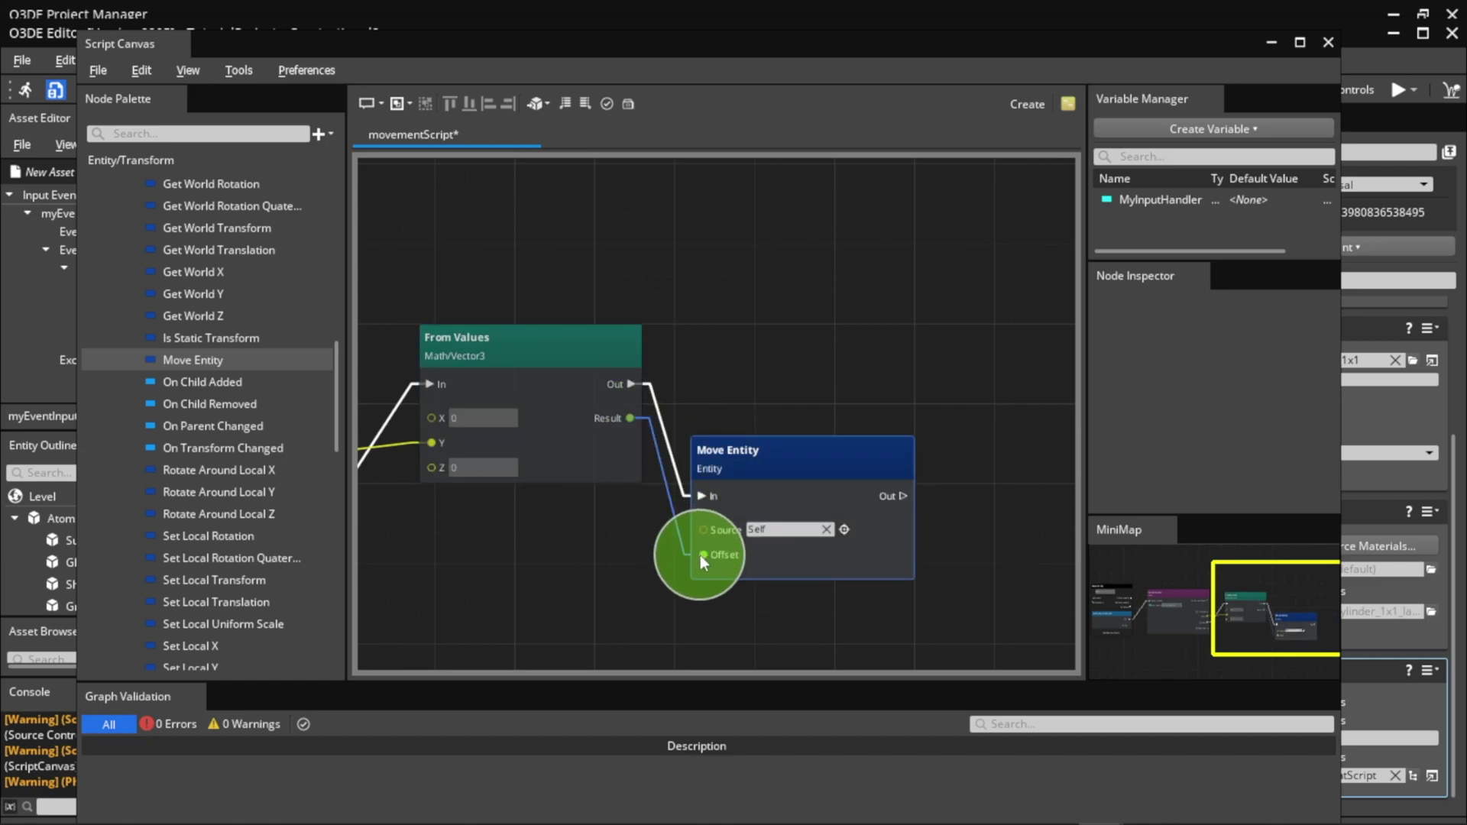
pyautogui.scroll(-3, 738, 385)
pyautogui.moveTo(738, 385); pyautogui.dragTo(711, 539, button='right')
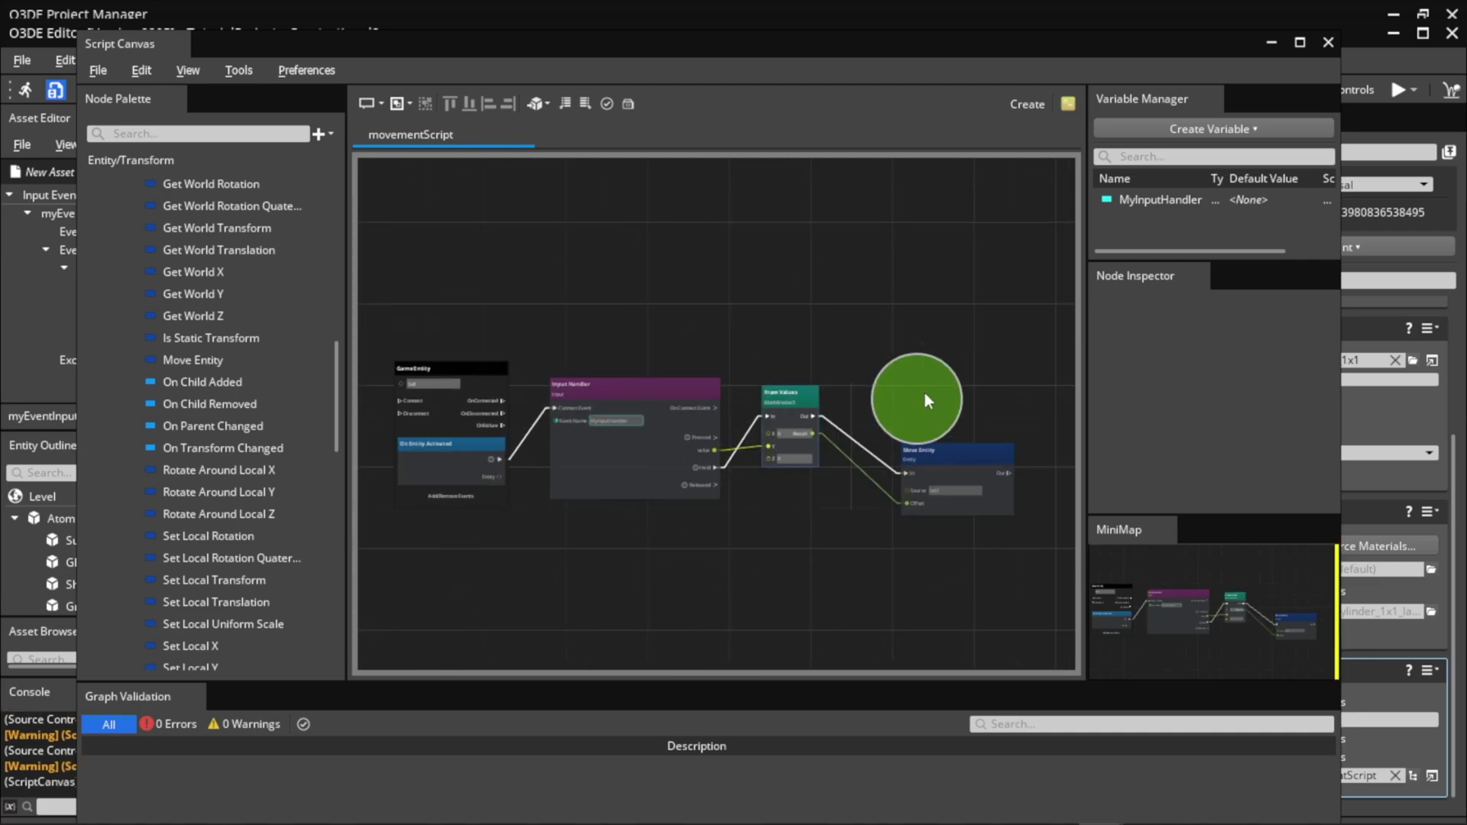
# - Close Script Canvas and add an Input component to Entity1
pyautogui.click(1327, 43)
pyautogui.click(1326, 247)
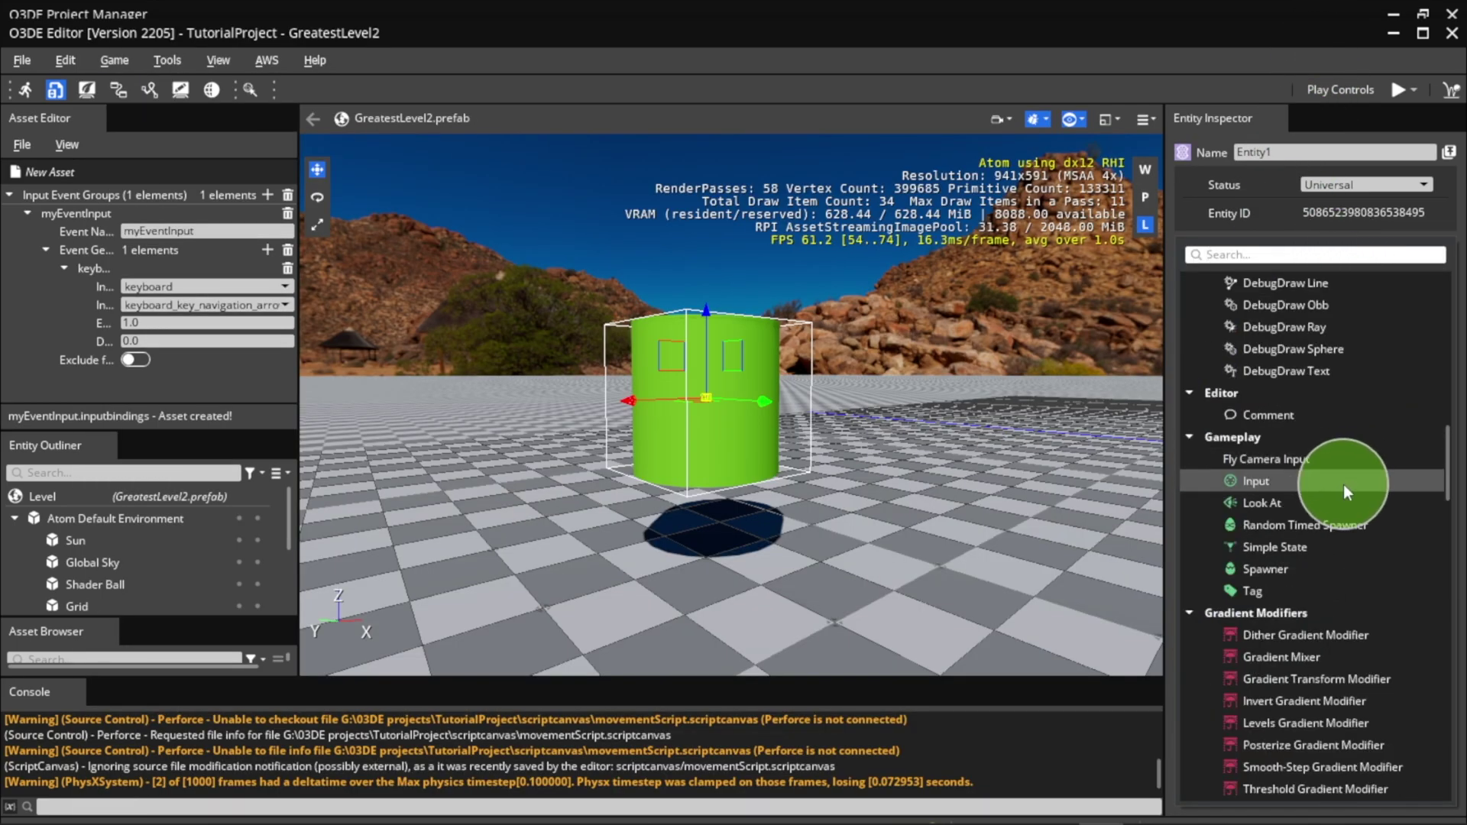
pyautogui.click(1343, 484)
# - Set the Input component's bindings to TutorialProject's myEventInput.inputbindings
pyautogui.click(1364, 760)
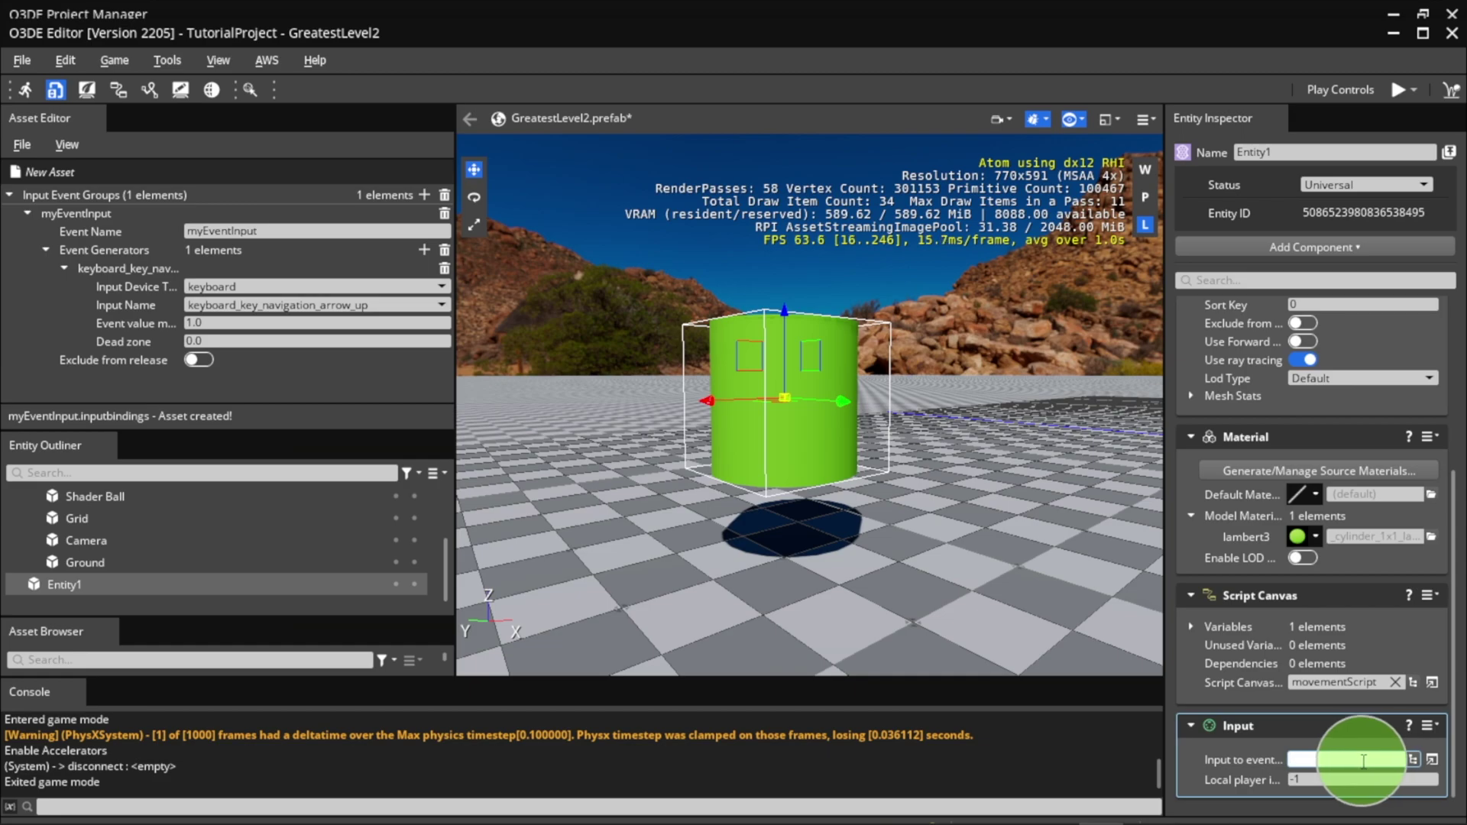
pyautogui.click(1414, 761)
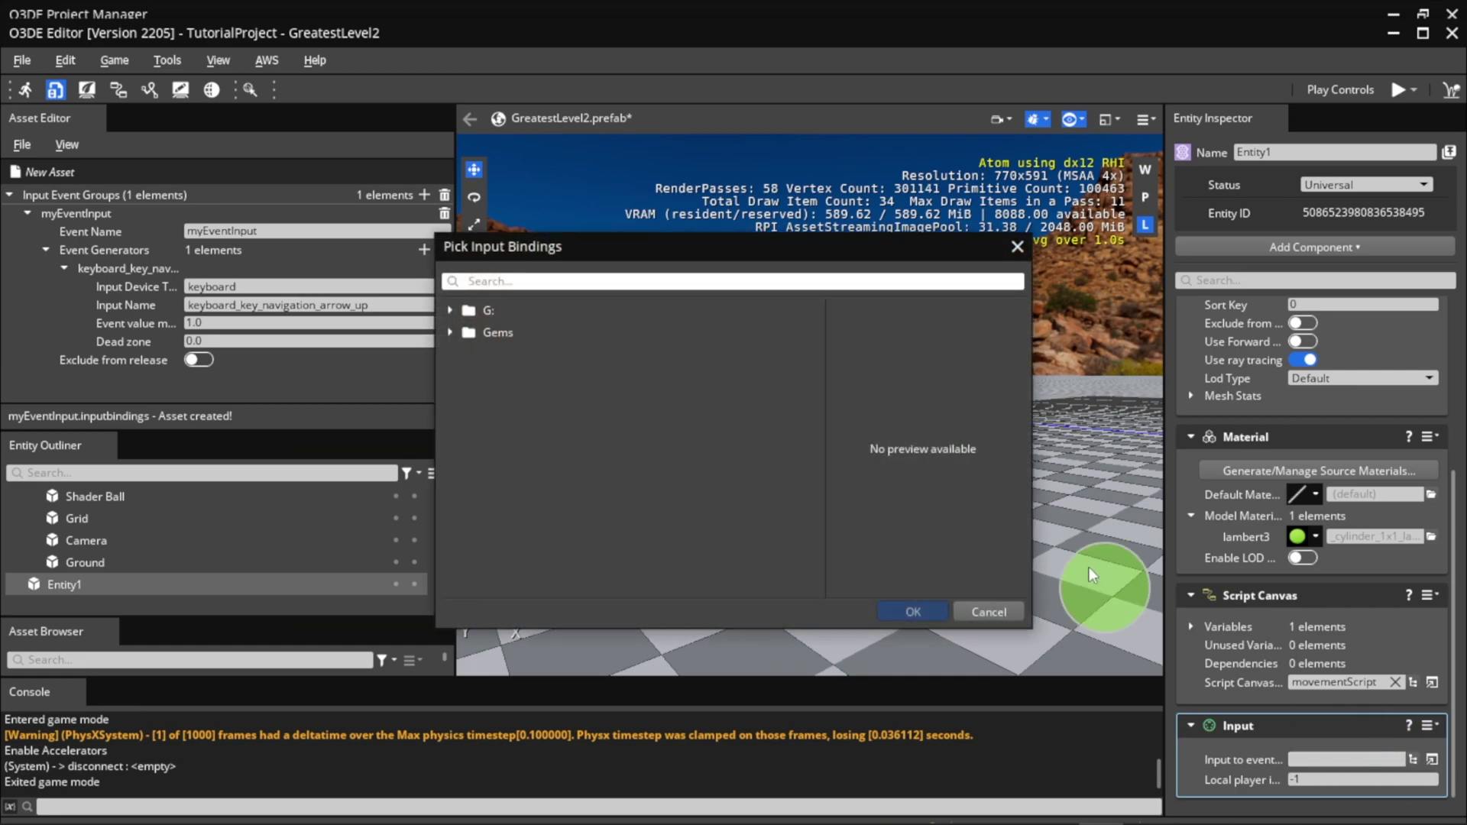
pyautogui.click(451, 312)
pyautogui.click(469, 332)
pyautogui.click(486, 354)
pyautogui.click(505, 377)
pyautogui.click(603, 400)
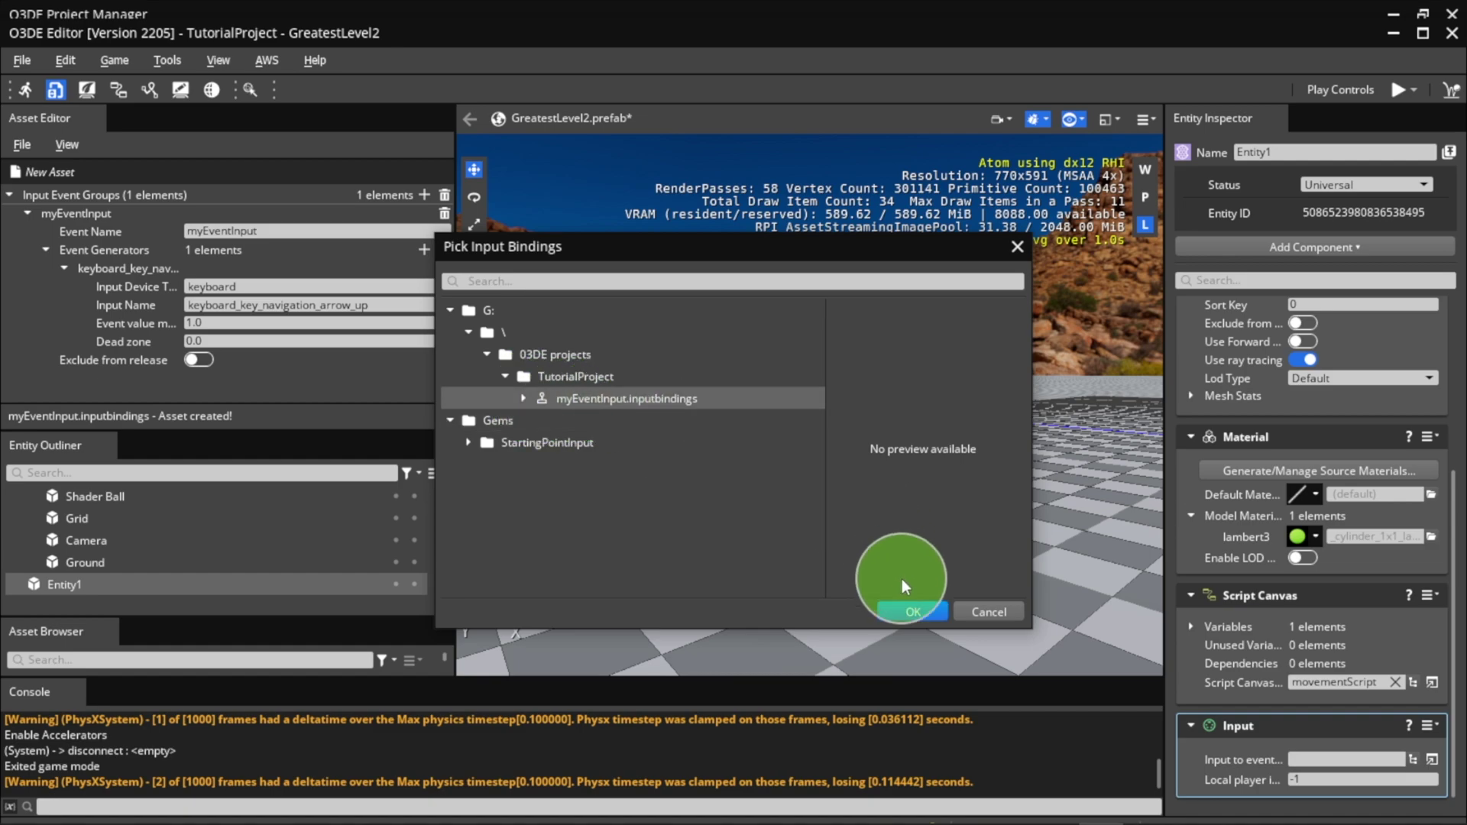
pyautogui.click(913, 611)
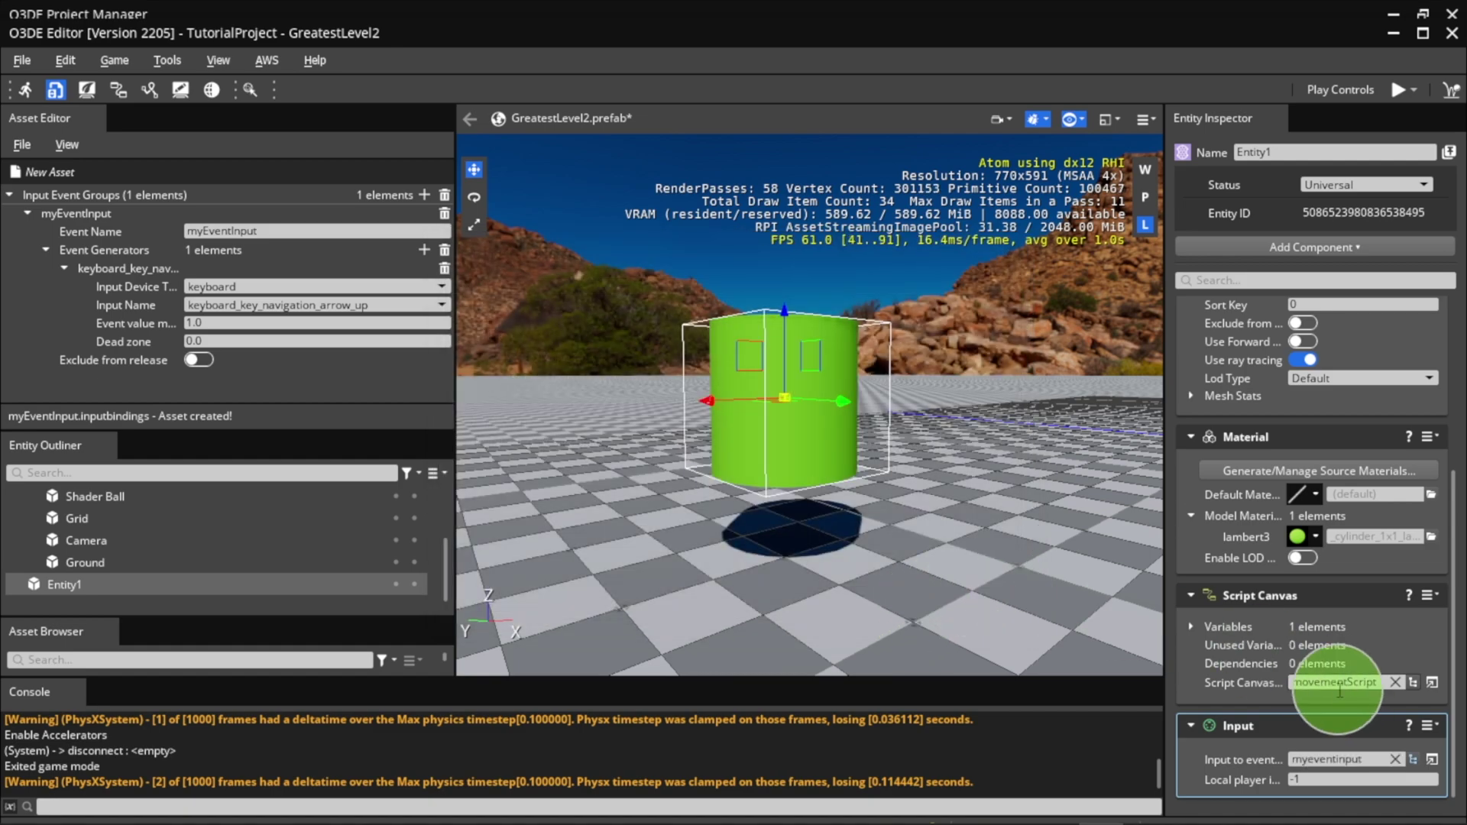
# - Copy the event name myEventInput and paste it into the MyInputHandler script variable
pyautogui.click(1191, 626)
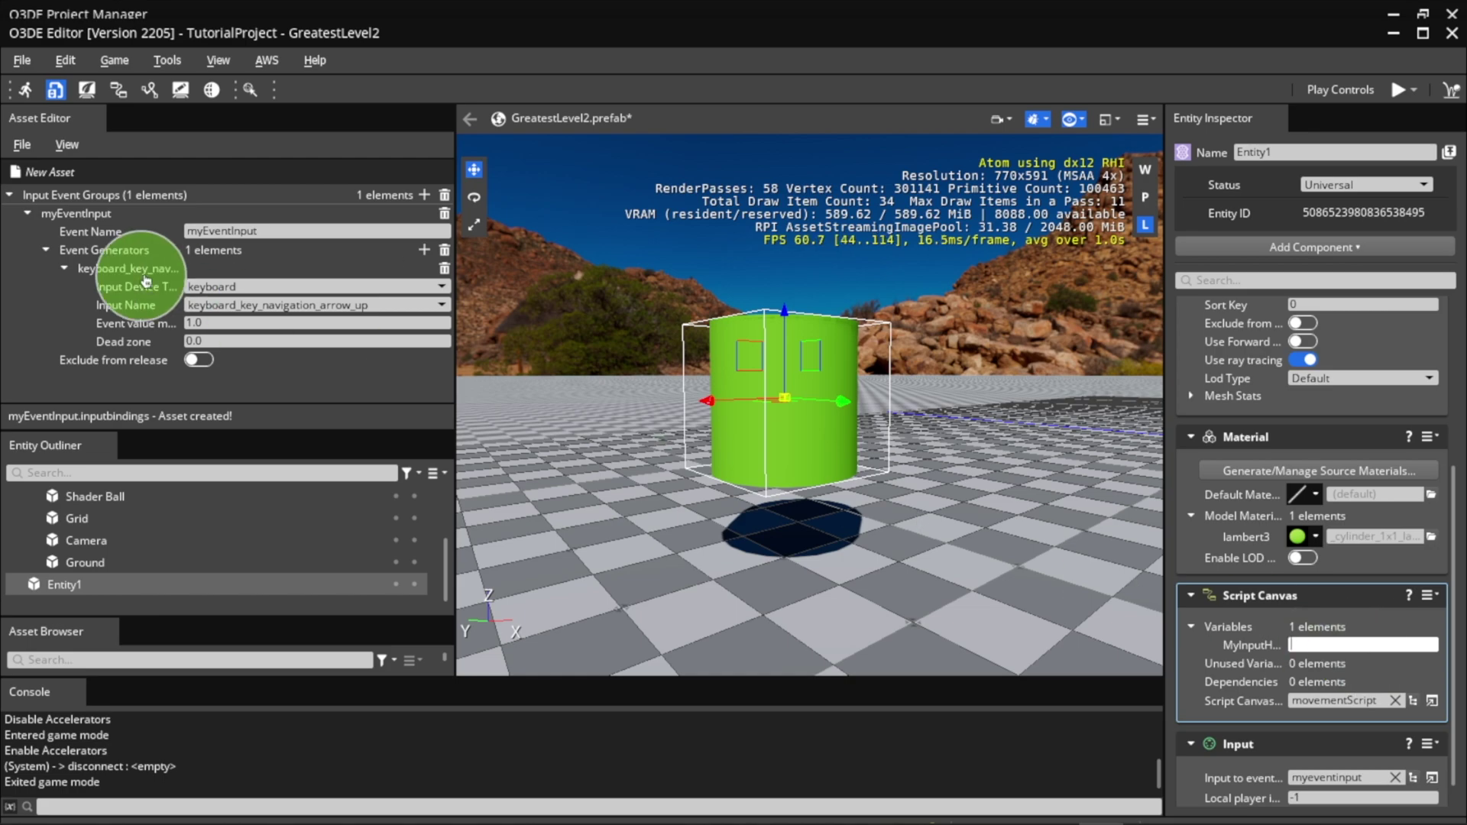
pyautogui.doubleClick(258, 231)
pyautogui.hotkey('ctrl', 'c')
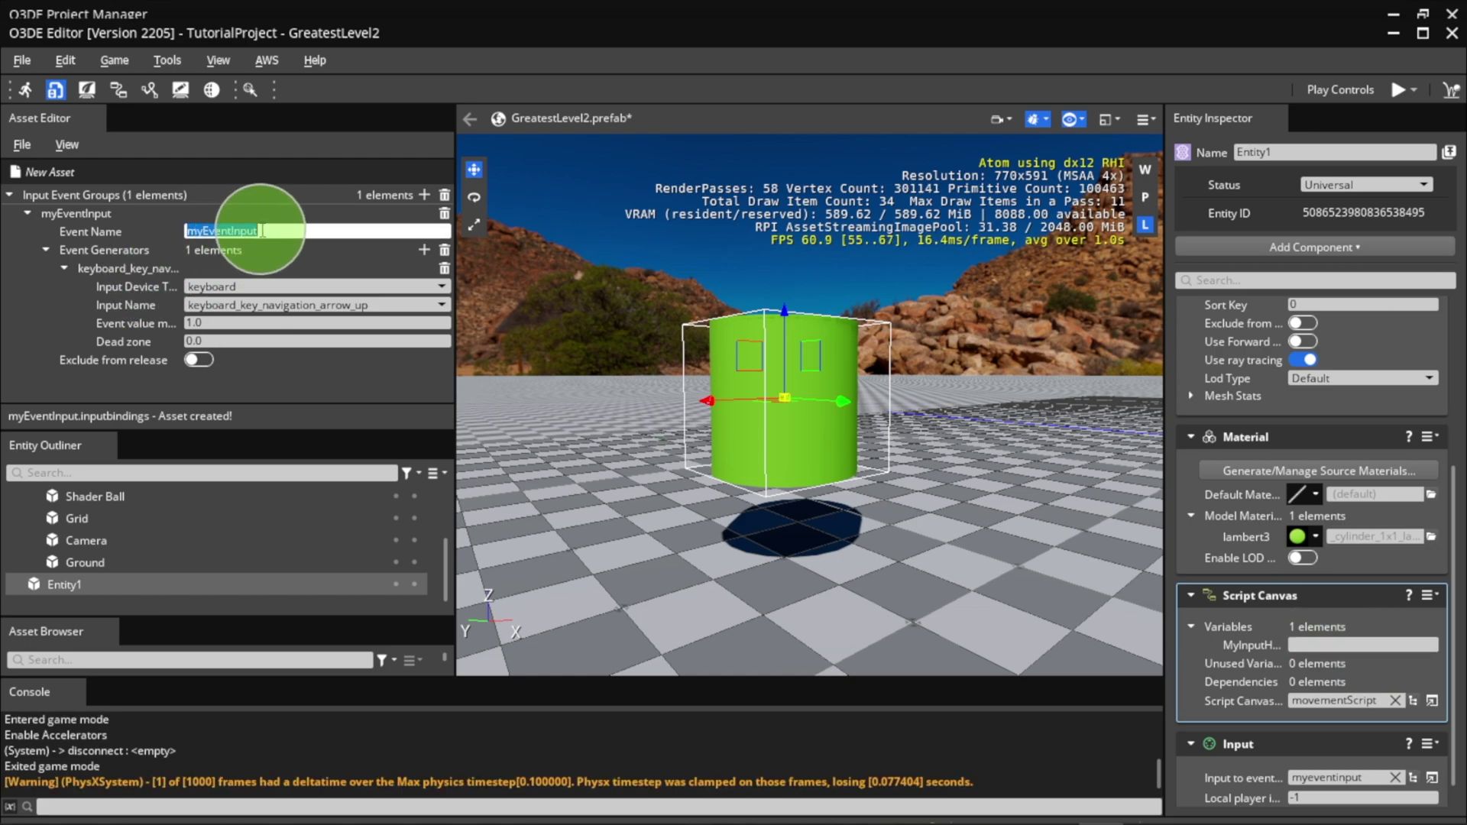
pyautogui.rightClick(1304, 644)
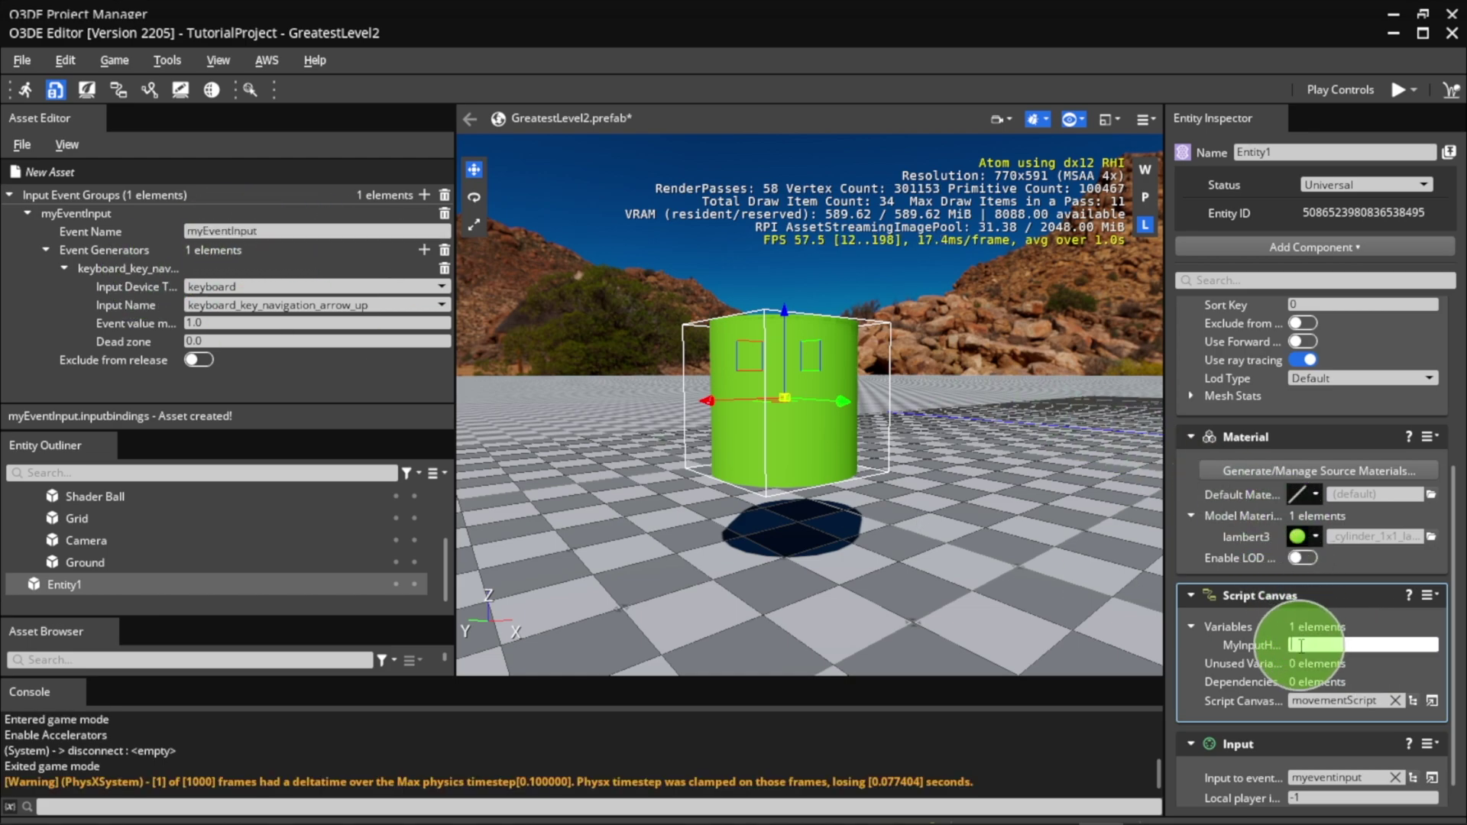
pyautogui.click(1333, 571)
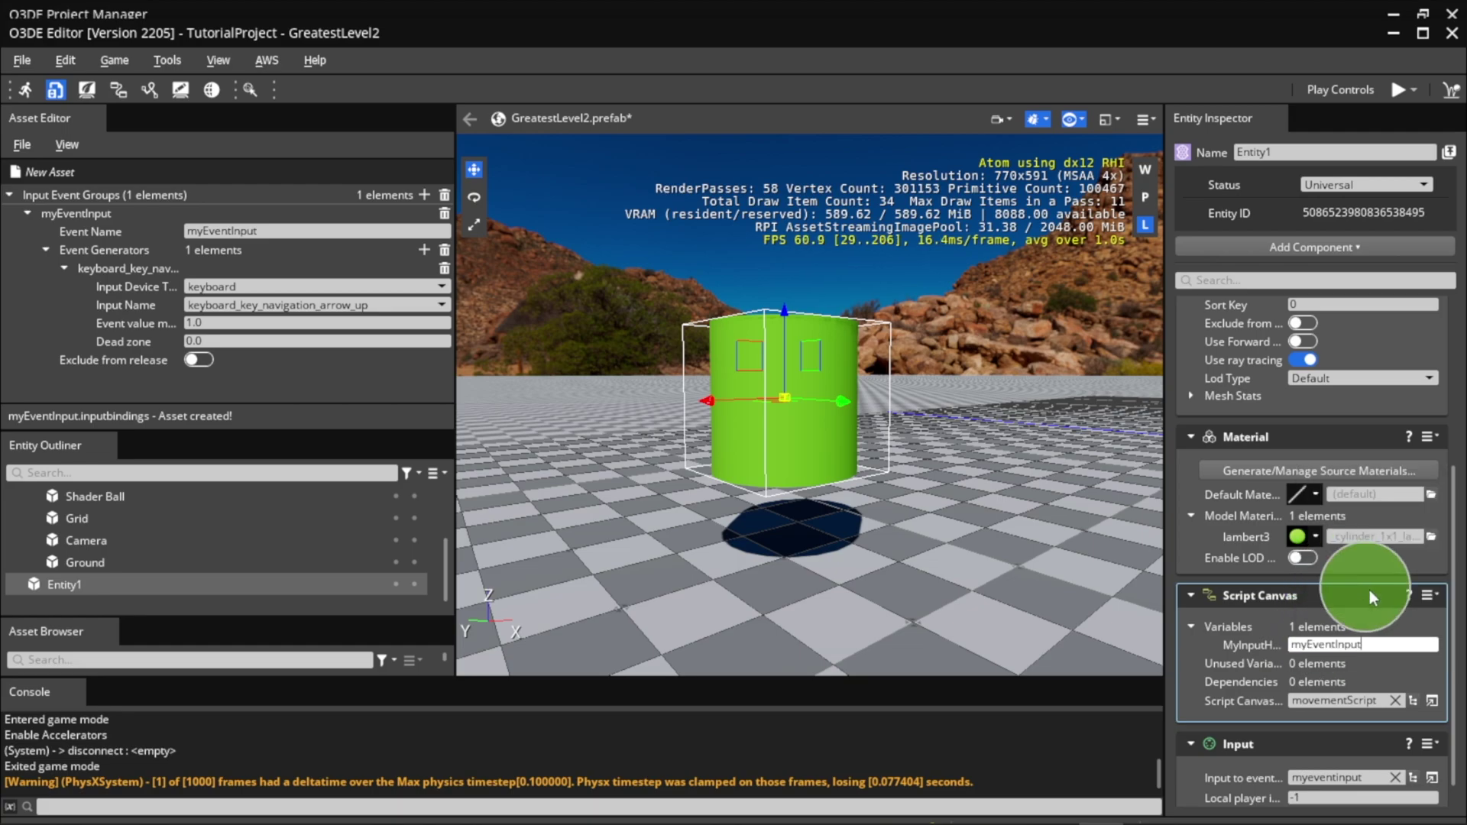
# - Test the level in game mode, looking around, then exit with Escape
pyautogui.scroll(-1, 1347, 682)
pyautogui.scroll(-5, 980, 556)
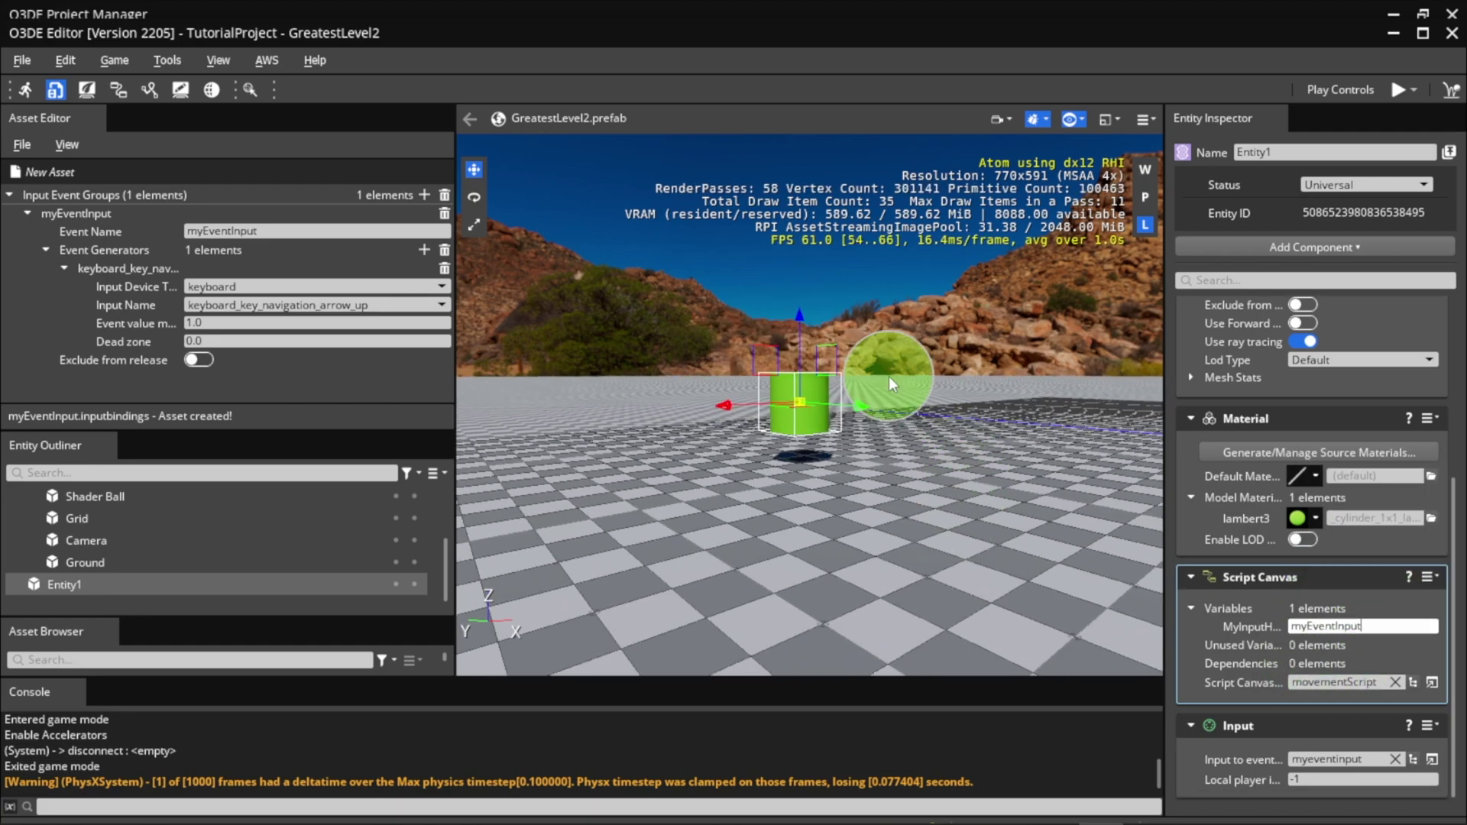
pyautogui.click(1397, 91)
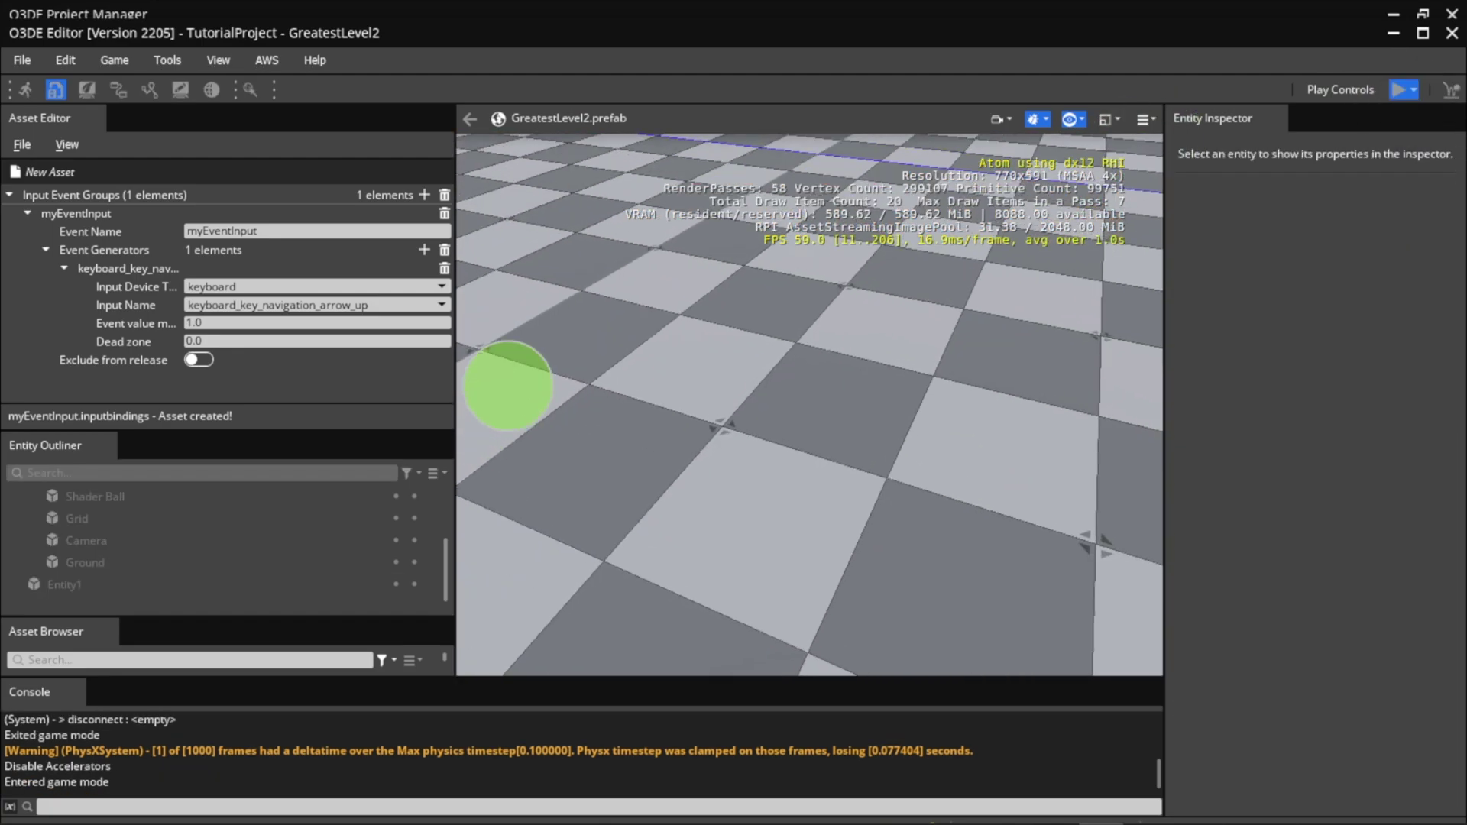
pyautogui.moveTo(508, 360); pyautogui.dragTo(608, 234)
pyautogui.press('Escape')
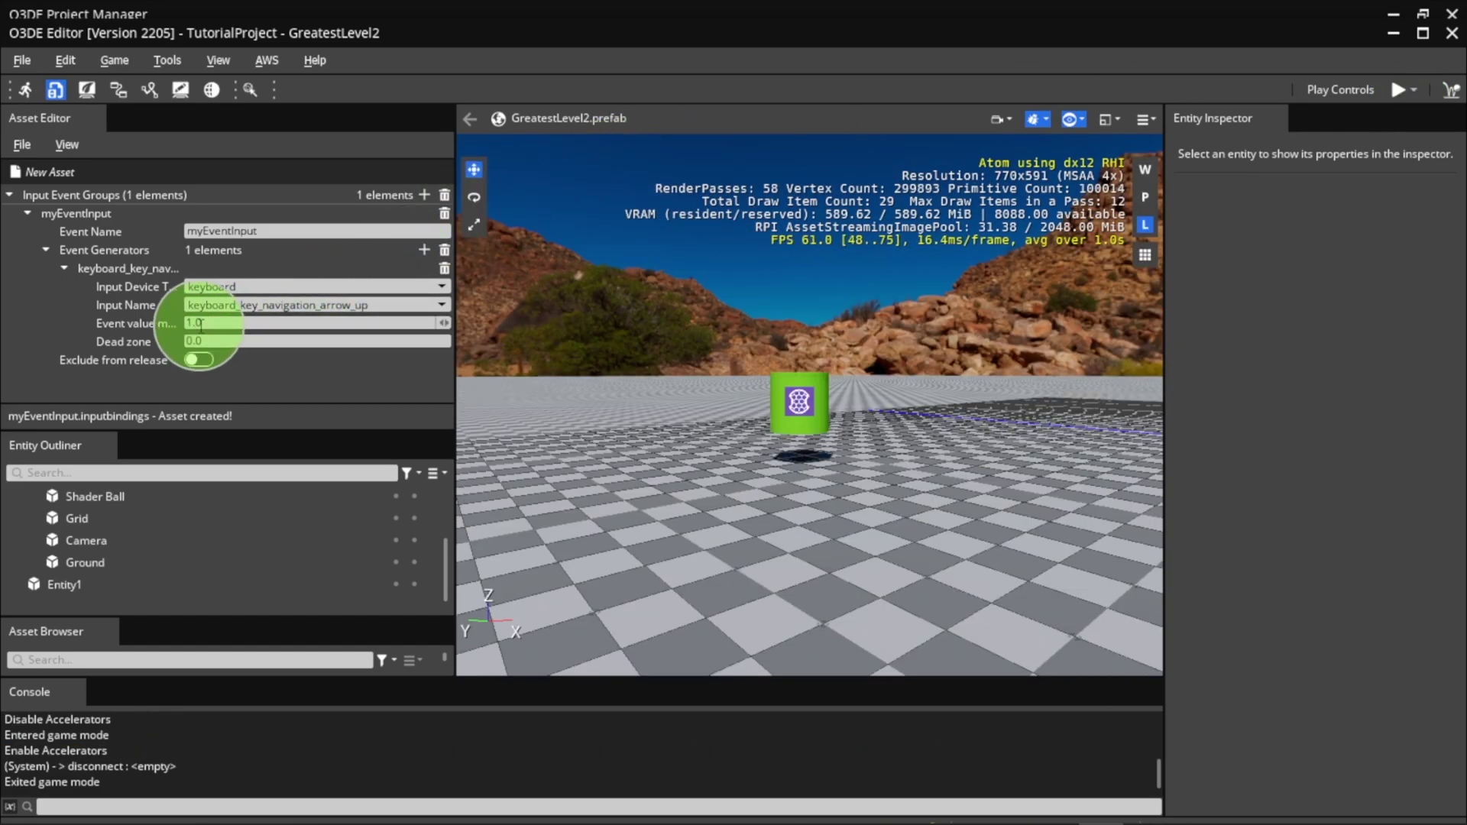
# - Change the event value multiplier from 1.0 to 0.1 and save the bindings
pyautogui.click(201, 324)
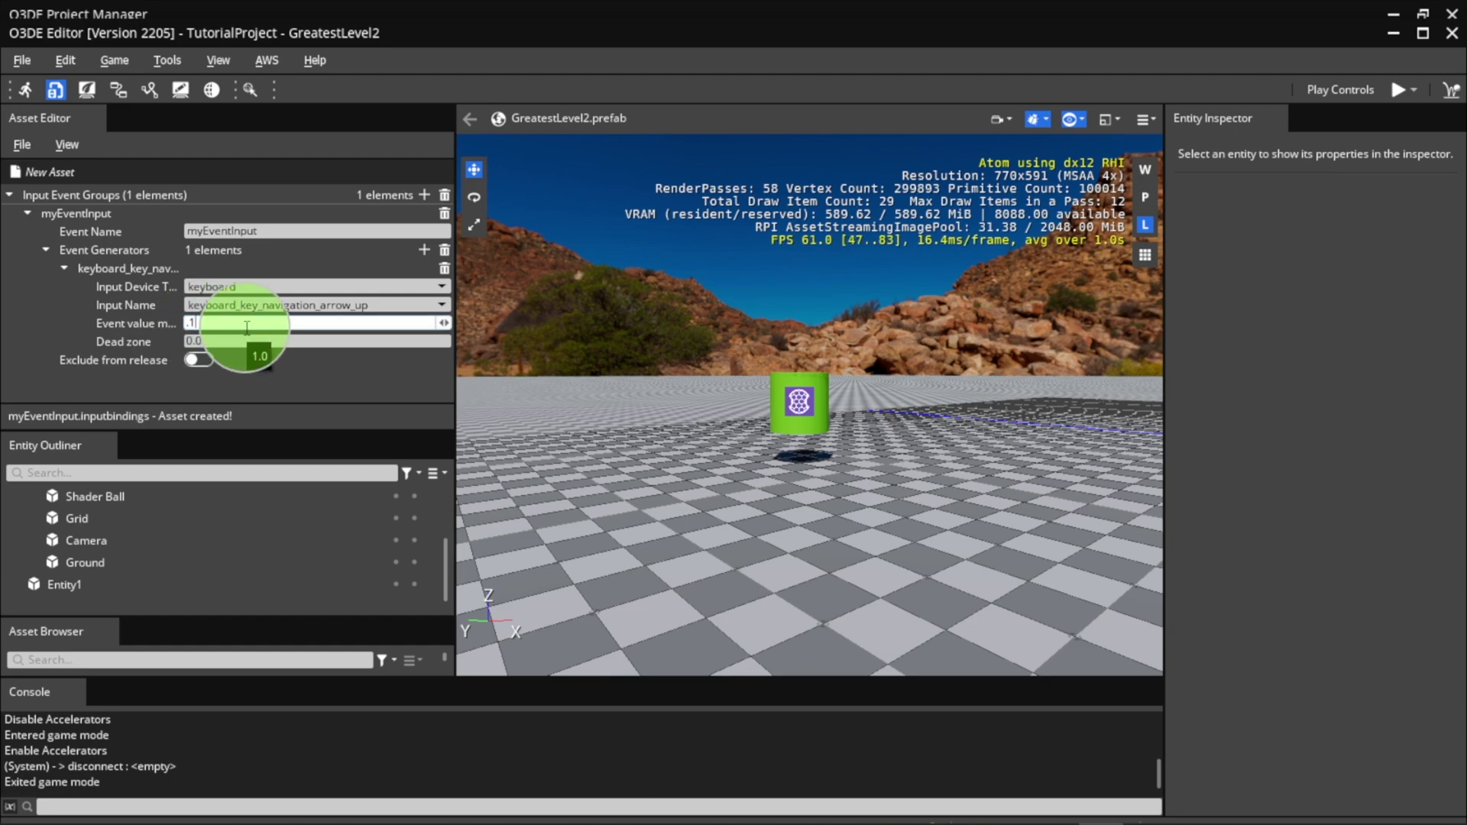
pyautogui.click(326, 399)
pyautogui.hotkey('ctrl', 's')
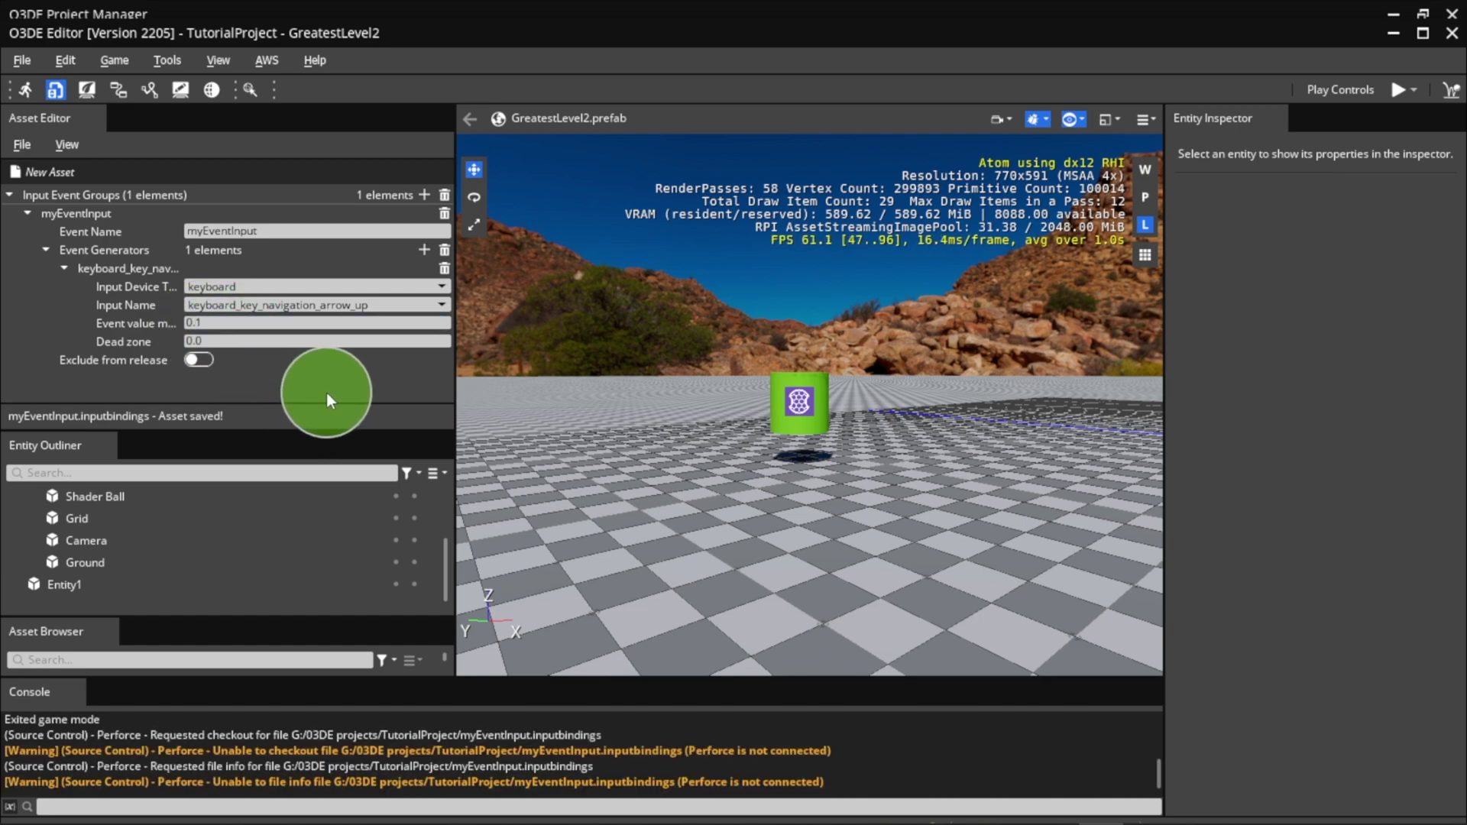
# - Enter game mode in GreatestLevel2 to test the slower up-arrow movement
pyautogui.click(1398, 90)
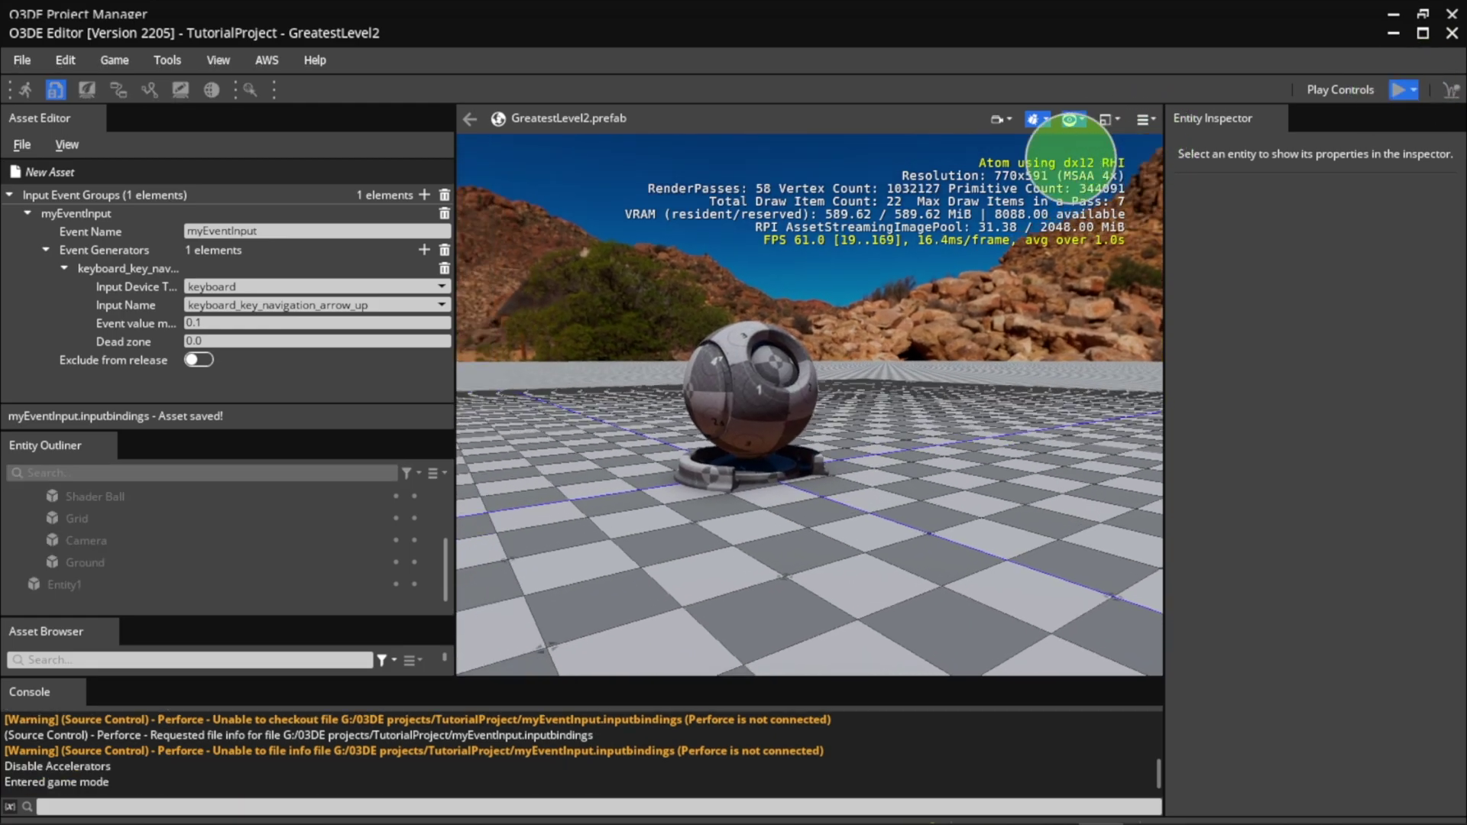